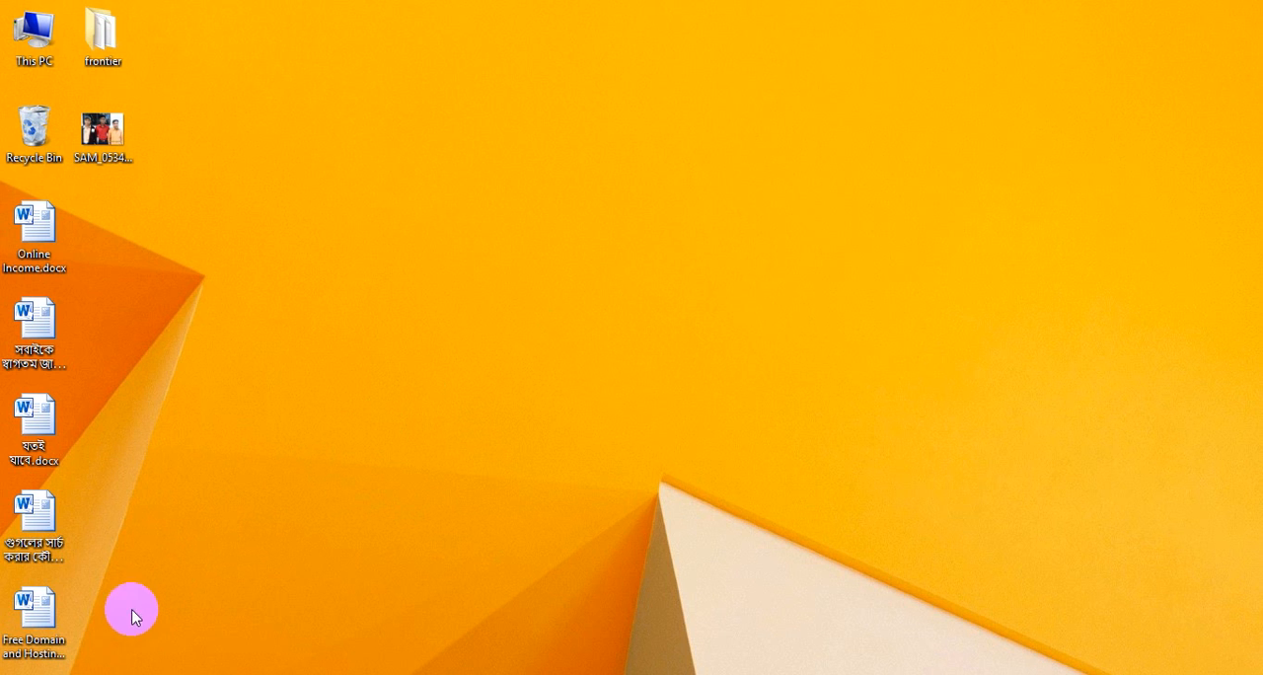
Launch Adobe Photoshop 7.0 from the desktop
{"action": "mouse_move", "coordinate": [120, 673]}
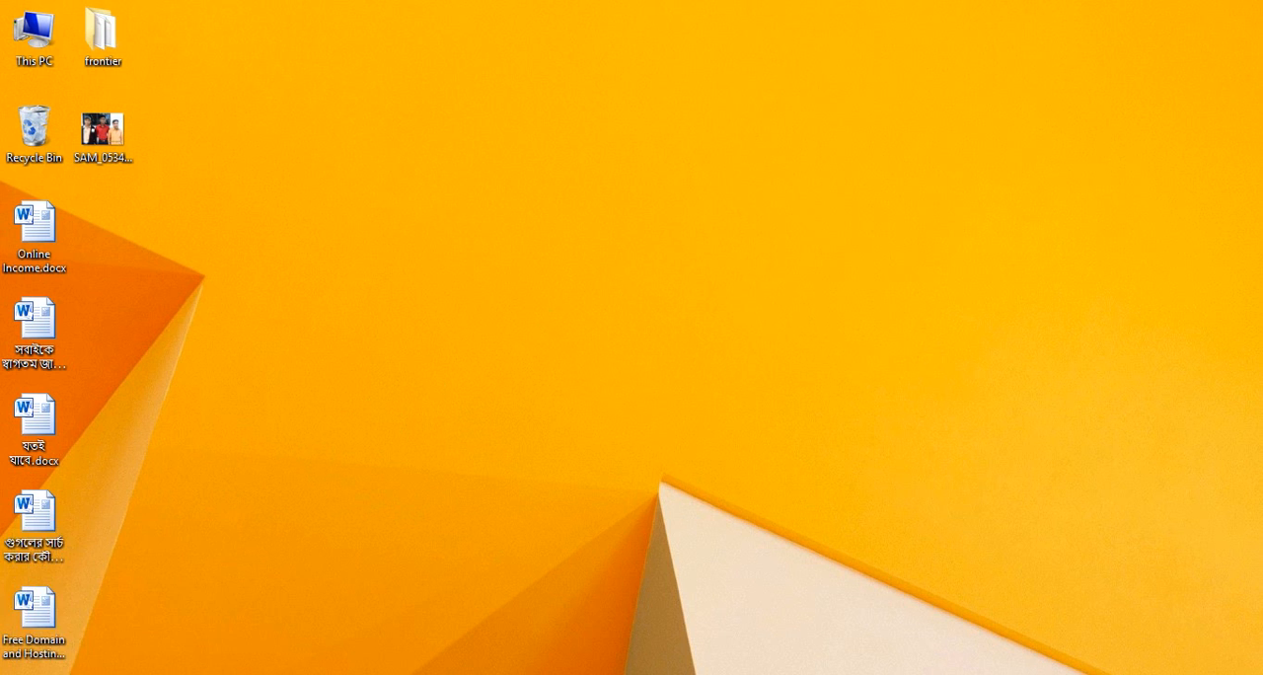
{"action": "left_click", "coordinate": [24, 674]}
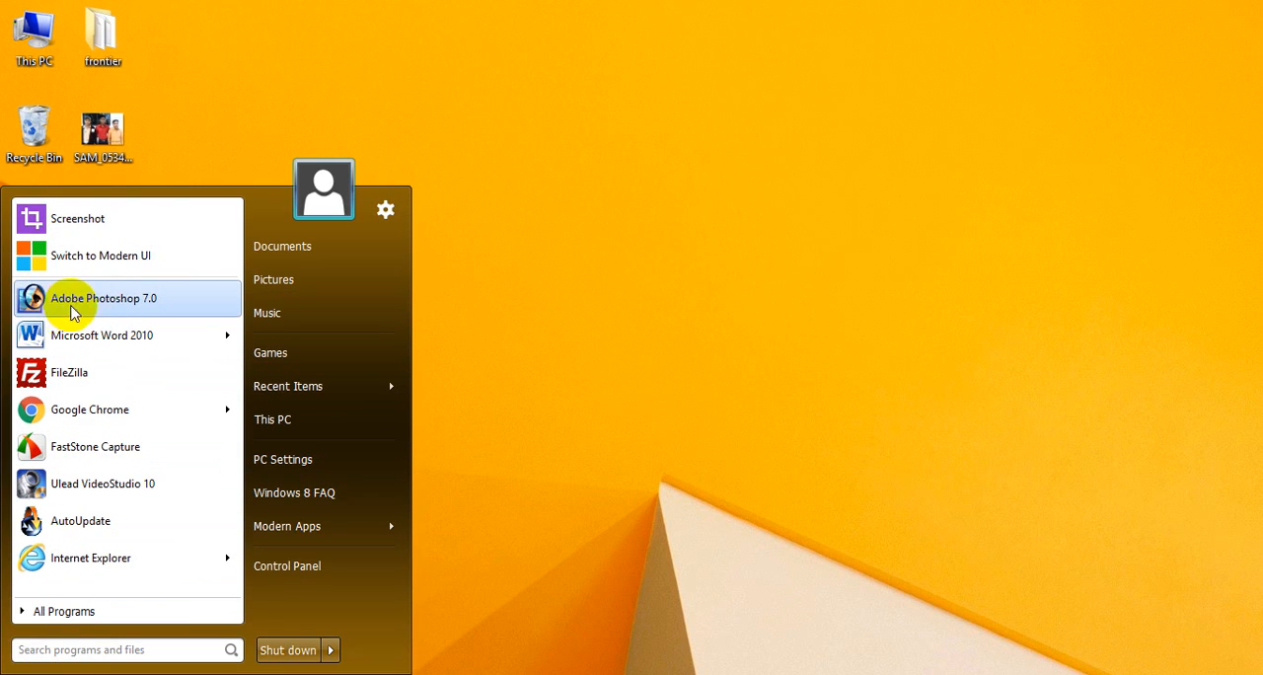
{"action": "left_click", "coordinate": [111, 310]}
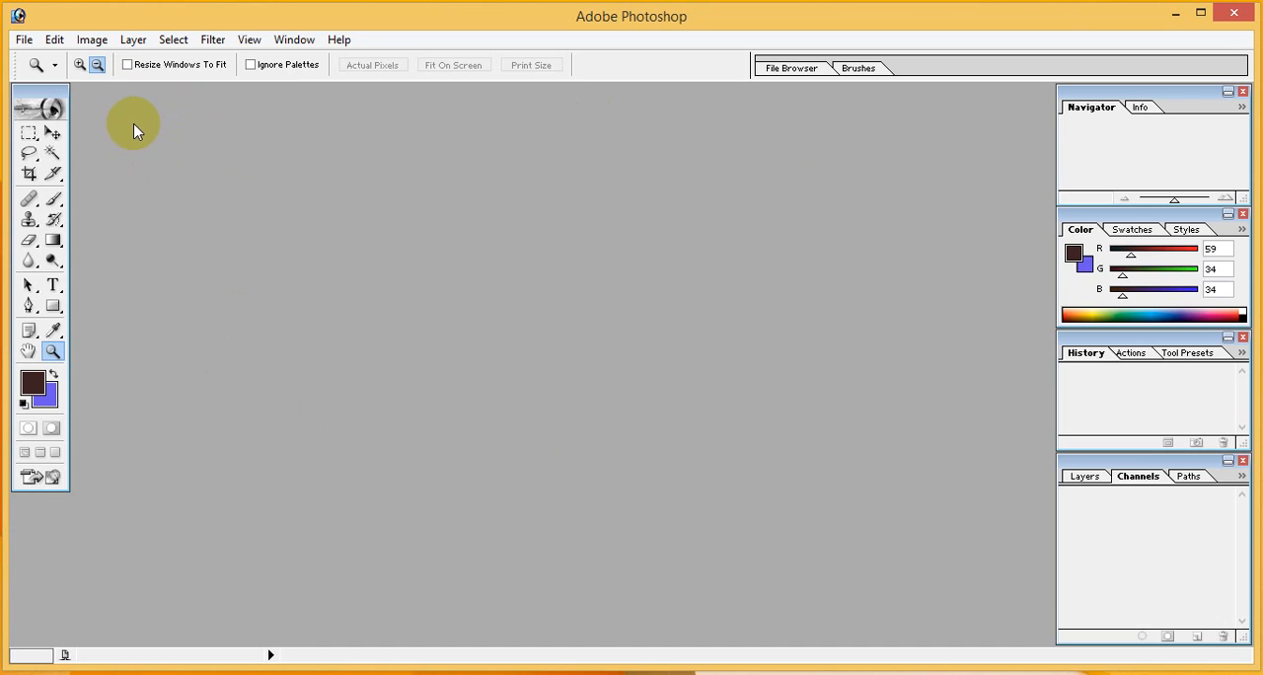
Open the photo SAM_05345.jpg from the Desktop folder and maximize its document window
{"action": "left_click", "coordinate": [24, 42]}
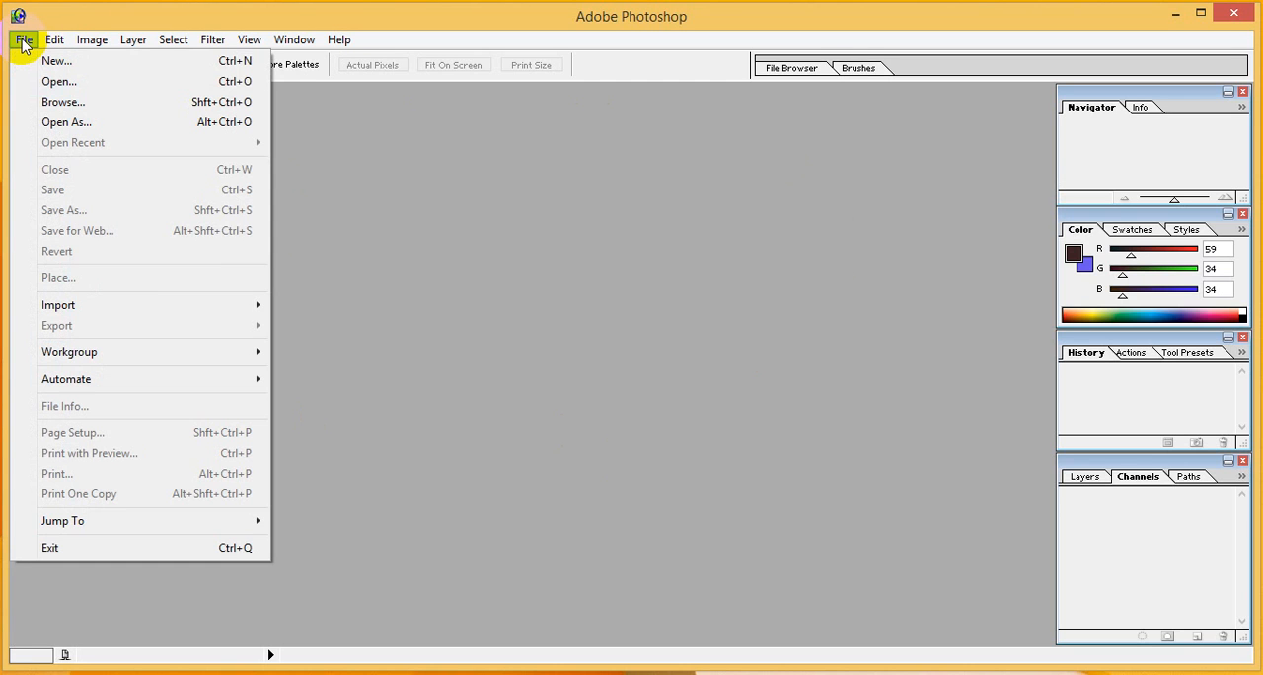
{"action": "left_click", "coordinate": [54, 82]}
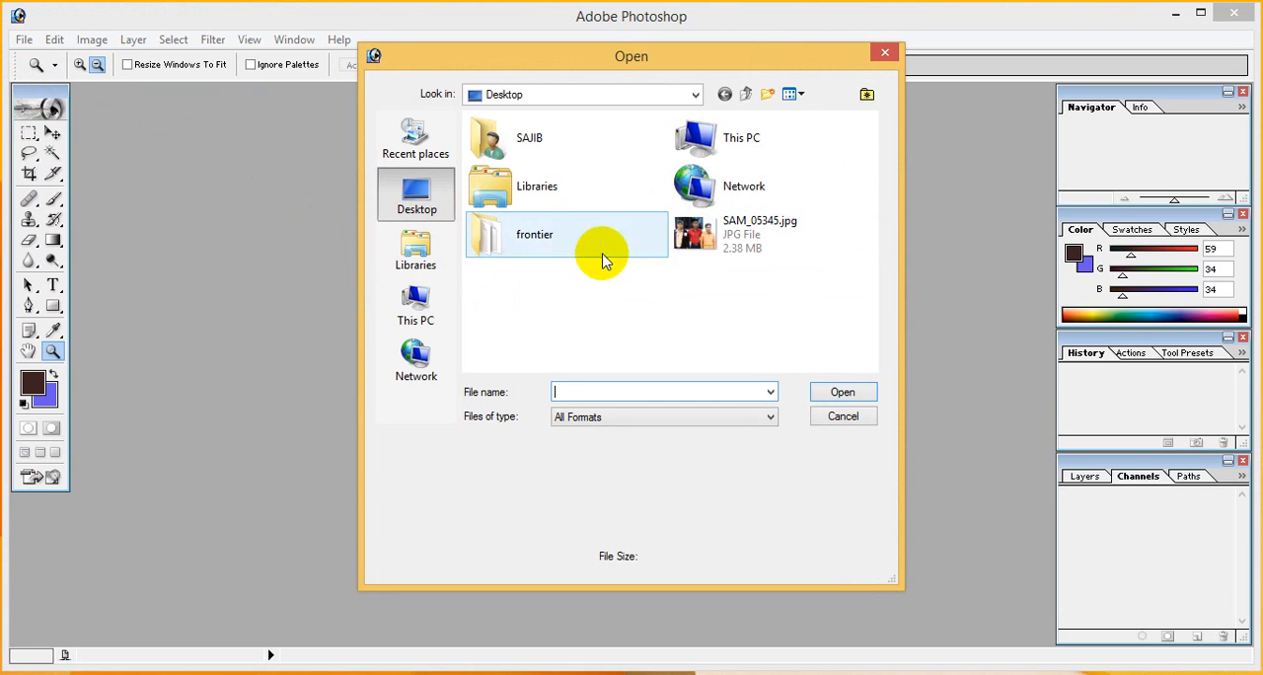
{"action": "left_click", "coordinate": [738, 233]}
{"action": "double_click", "coordinate": [723, 242]}
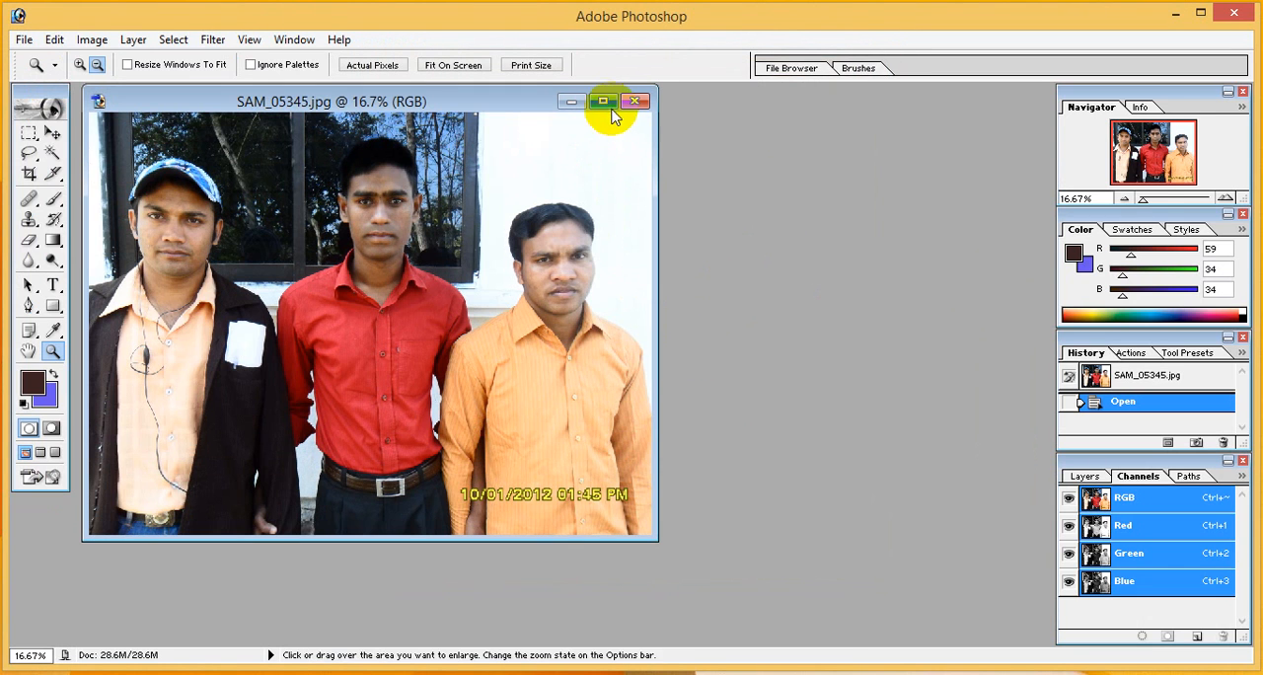
{"action": "left_click", "coordinate": [616, 105]}
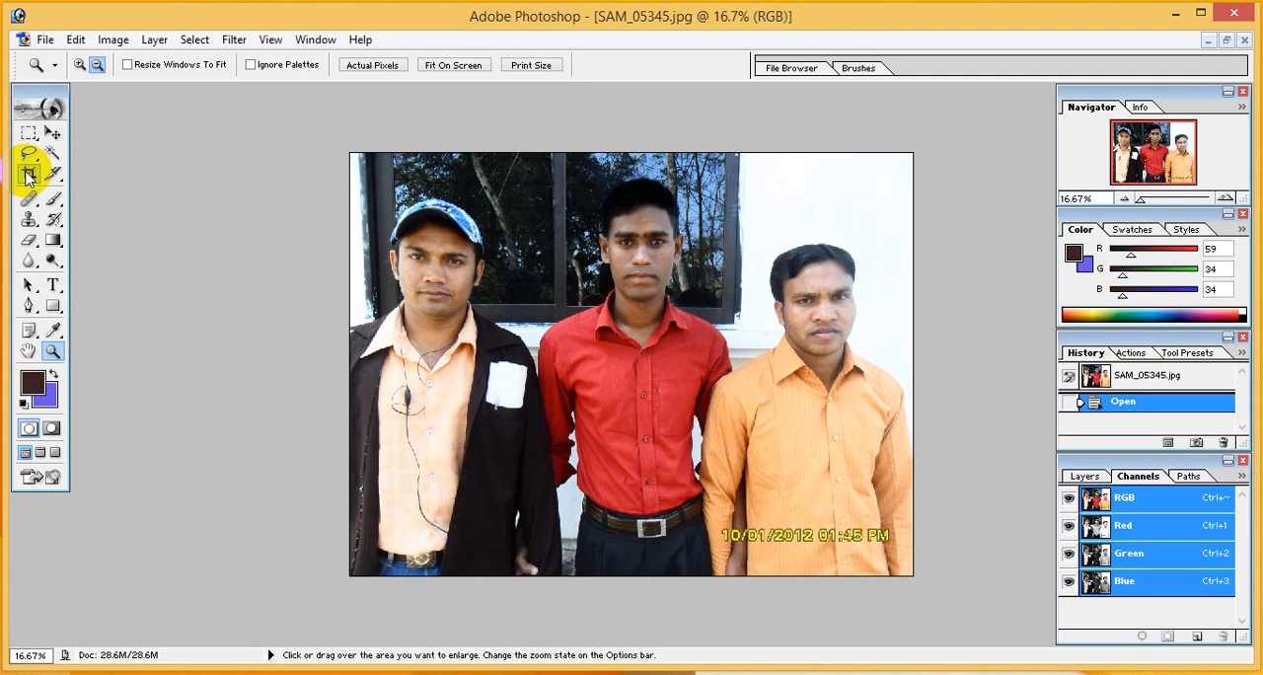
Set up the Crop tool with a width of 30 mm, a height of 40 mm and a resolution of 300 pixels/inch
{"action": "left_click", "coordinate": [27, 176]}
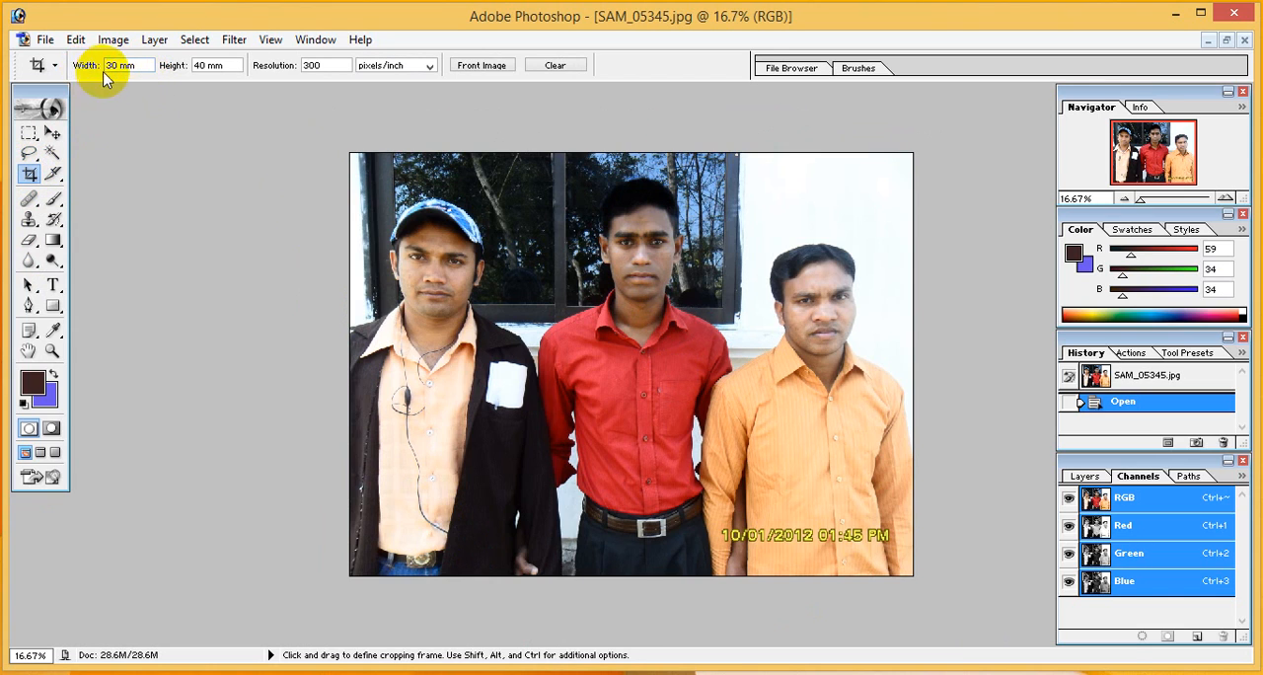
{"action": "left_click_drag", "start_coordinate": [129, 65], "coordinate": [79, 37]}
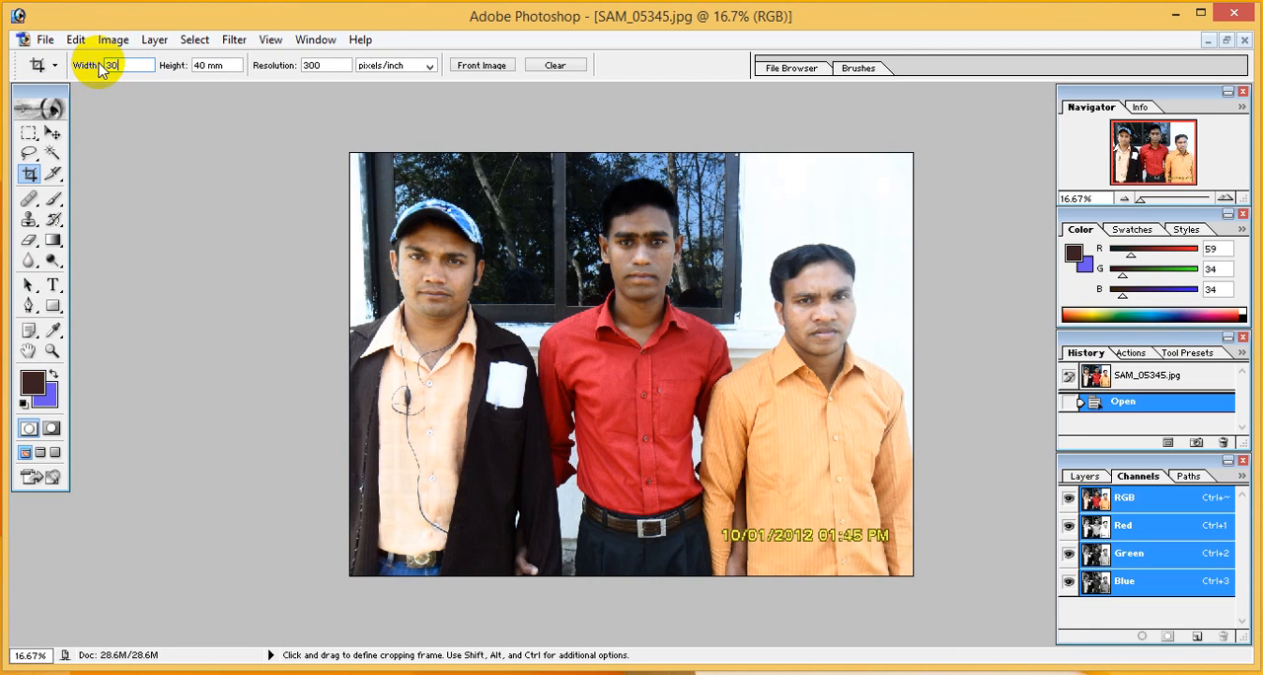
{"action": "left_click_drag", "start_coordinate": [234, 65], "coordinate": [148, 65]}
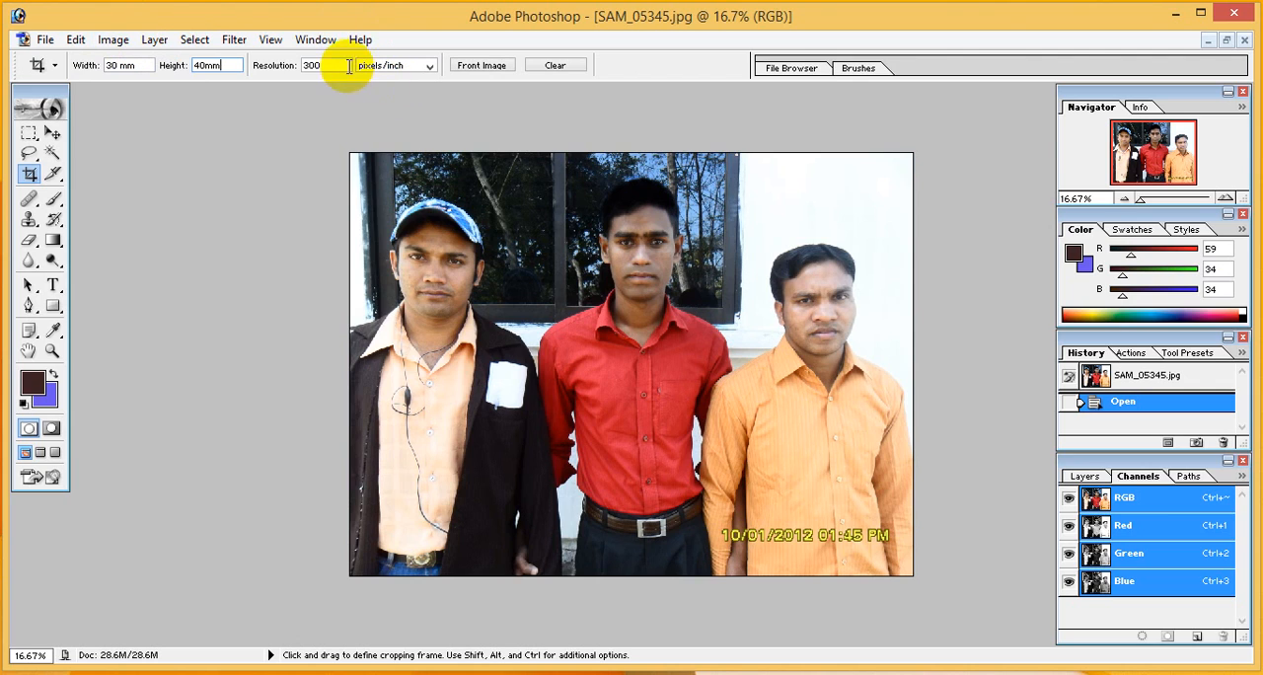
{"action": "left_click_drag", "start_coordinate": [341, 66], "coordinate": [238, 79]}
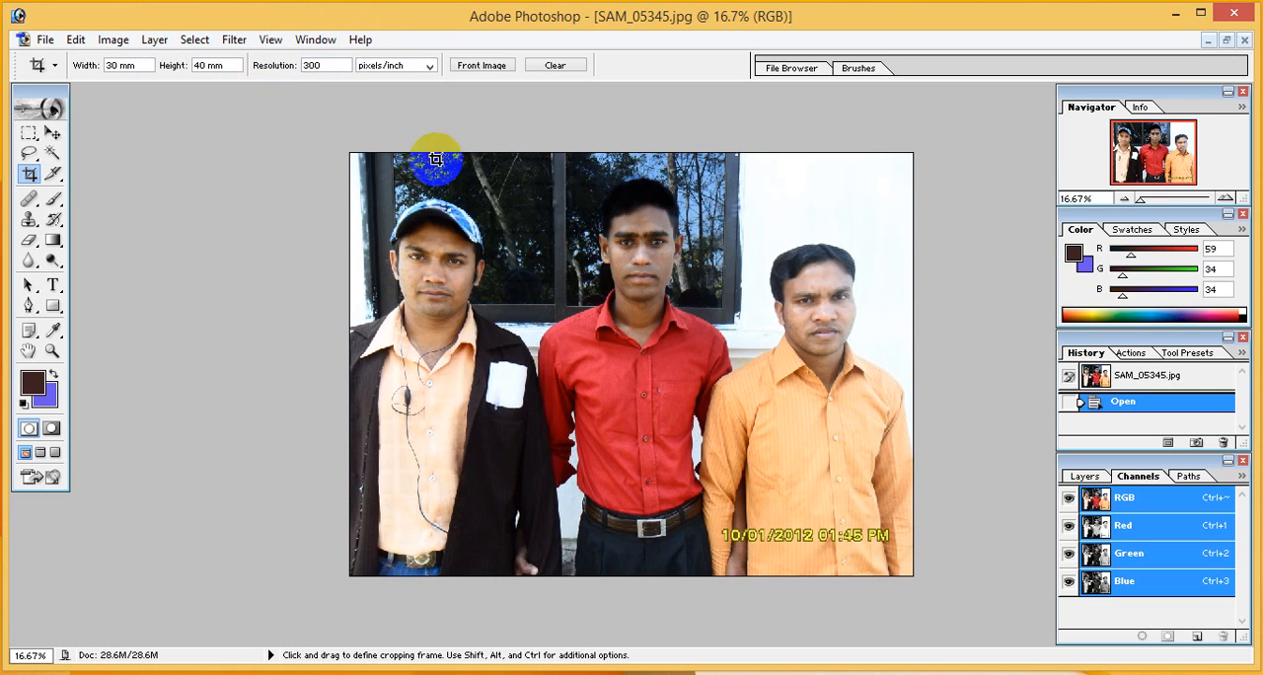
Crop the photo to the head and shoulders of the middle man in the red shirt
{"action": "left_click_drag", "start_coordinate": [493, 170], "coordinate": [689, 345]}
{"action": "left_click_drag", "start_coordinate": [551, 233], "coordinate": [630, 235]}
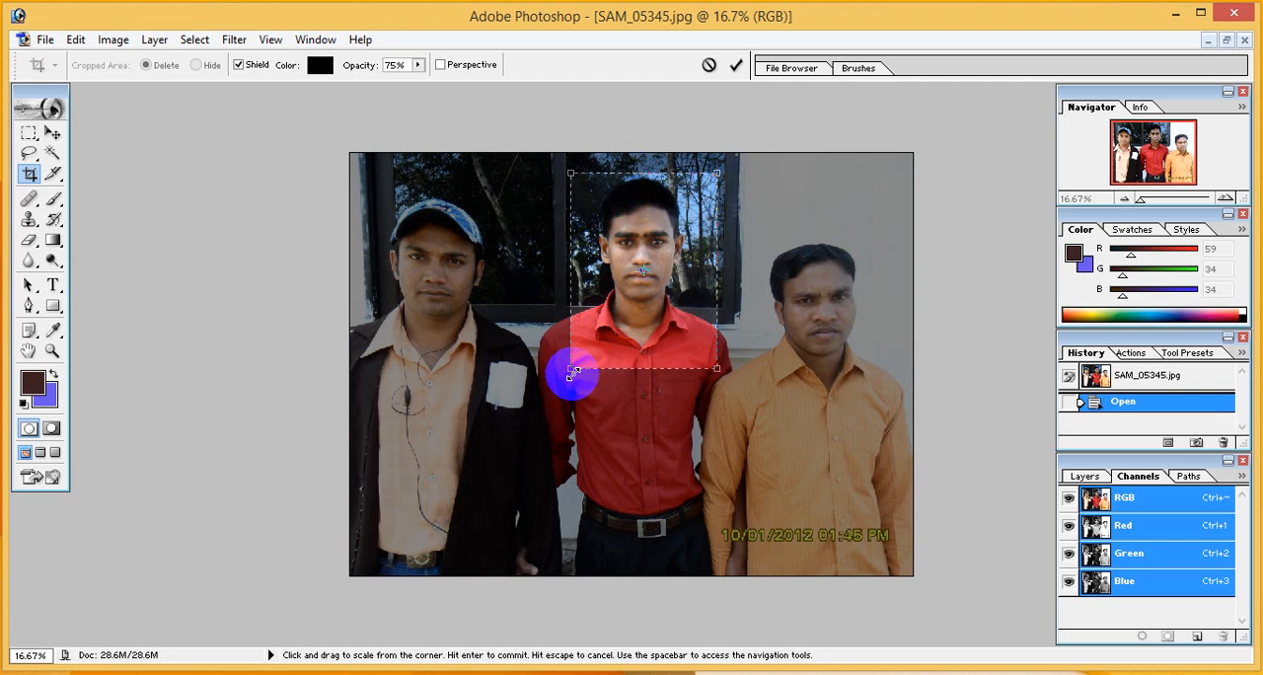
{"action": "left_click_drag", "start_coordinate": [572, 371], "coordinate": [562, 378]}
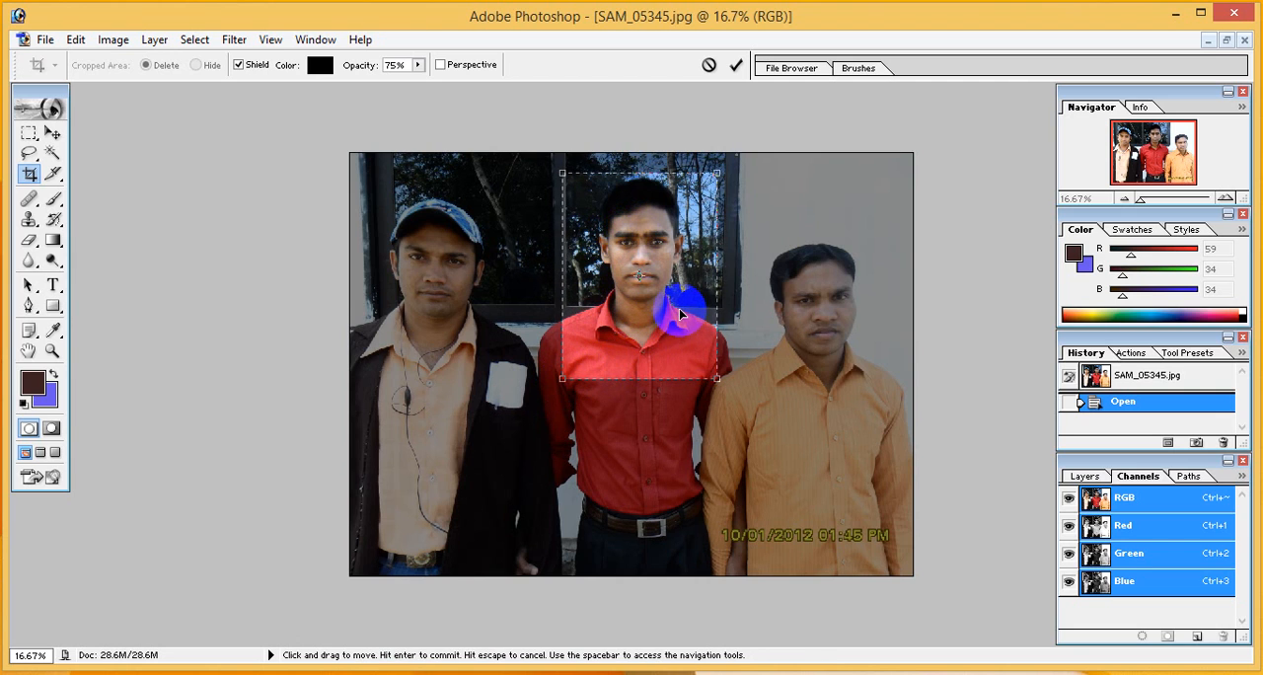
{"action": "left_click_drag", "start_coordinate": [680, 316], "coordinate": [680, 318]}
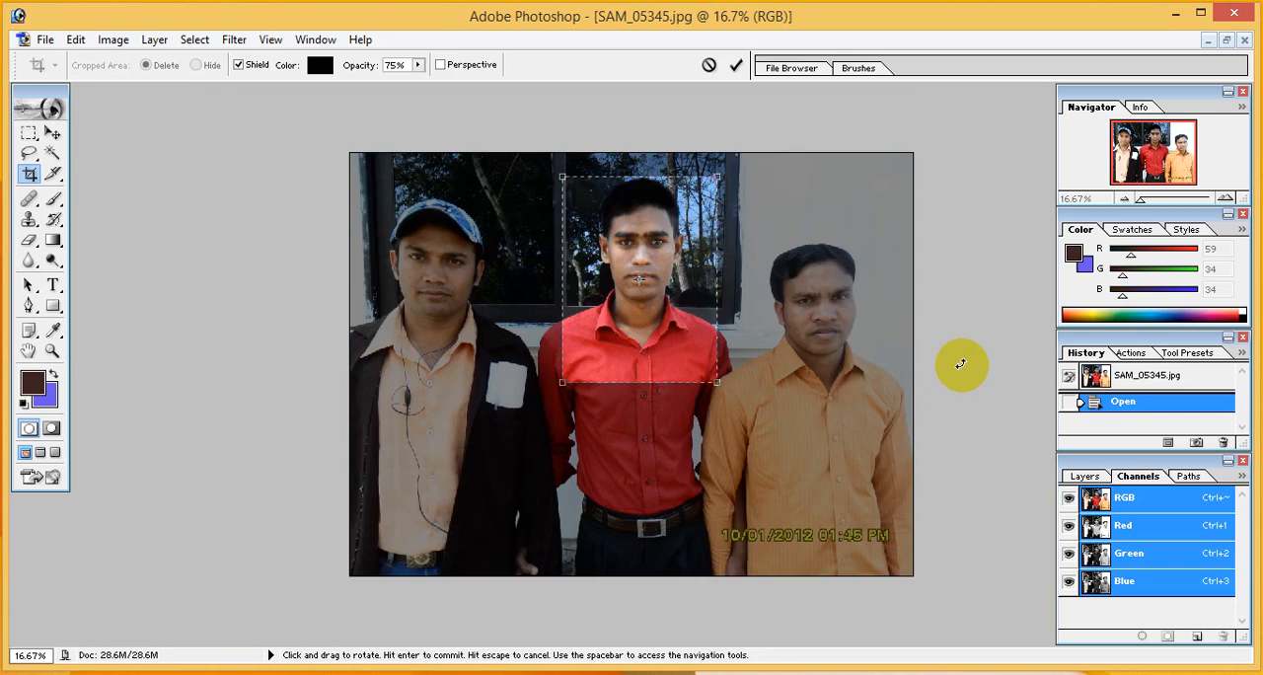
{"action": "key", "text": "Return"}
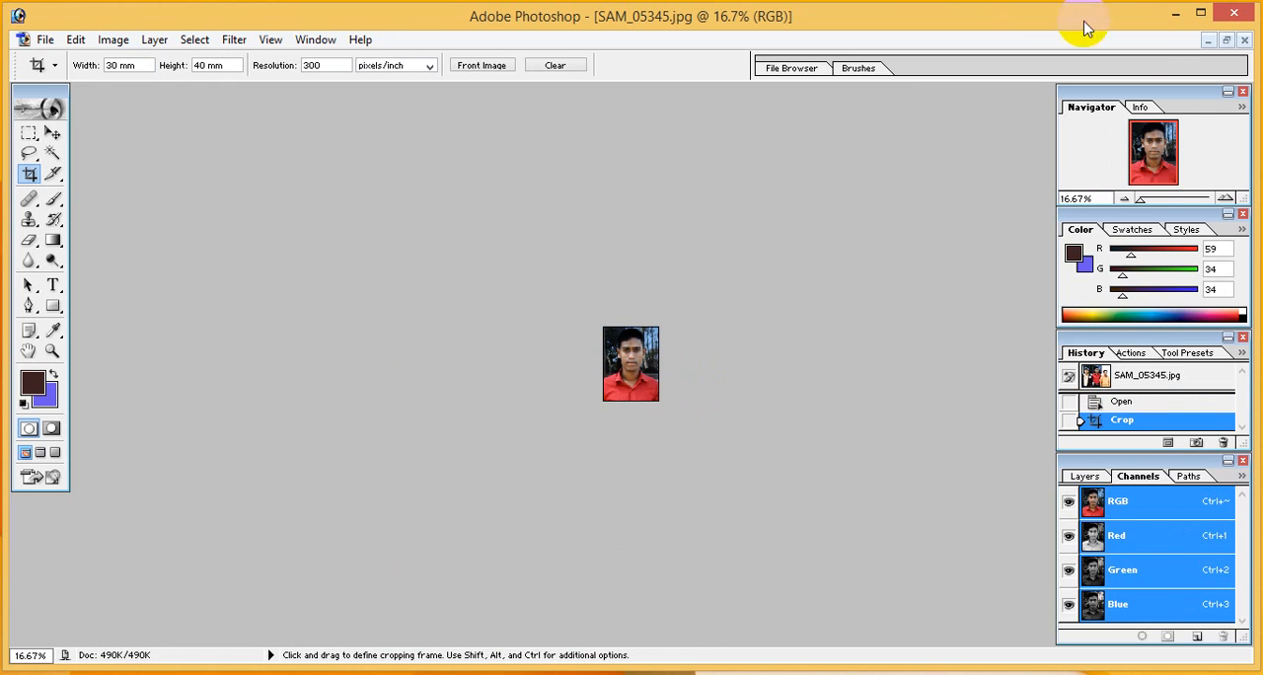
Examine the cropped portrait at several magnifications, finishing at 100%
{"action": "left_click_drag", "start_coordinate": [1143, 202], "coordinate": [1169, 207]}
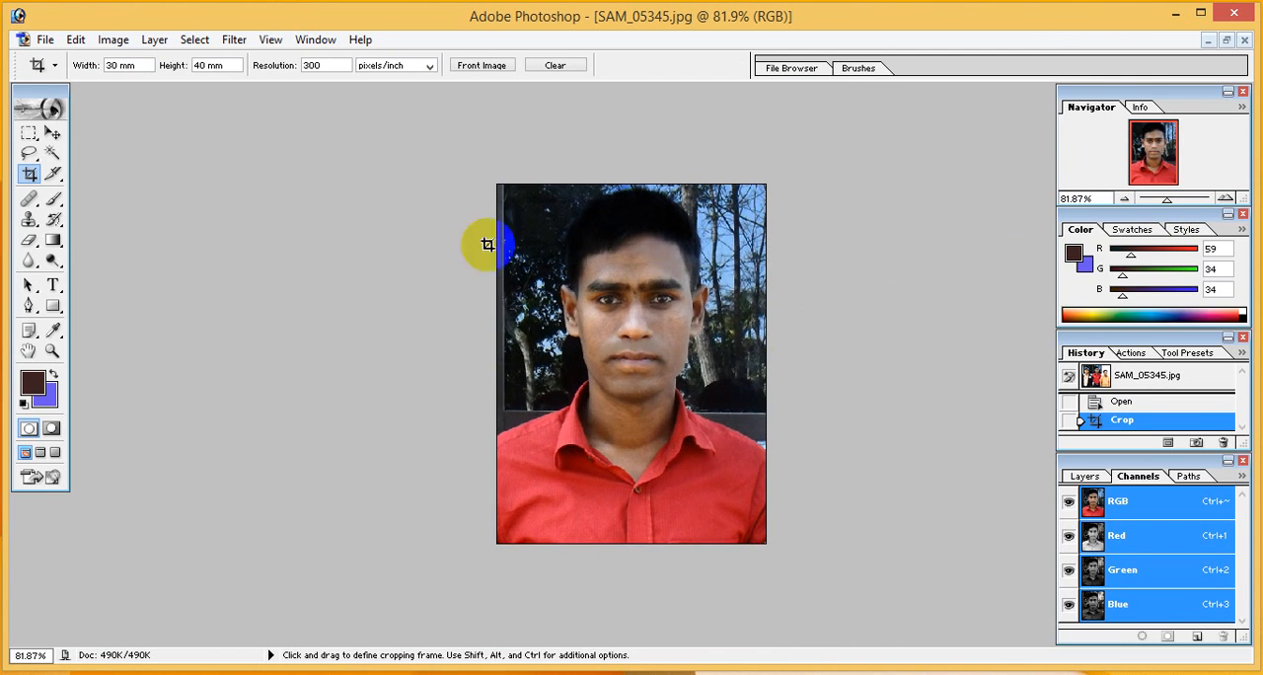
{"action": "left_click", "coordinate": [52, 350]}
{"action": "left_click", "coordinate": [83, 67]}
{"action": "left_click", "coordinate": [96, 67]}
{"action": "left_click", "coordinate": [352, 247]}
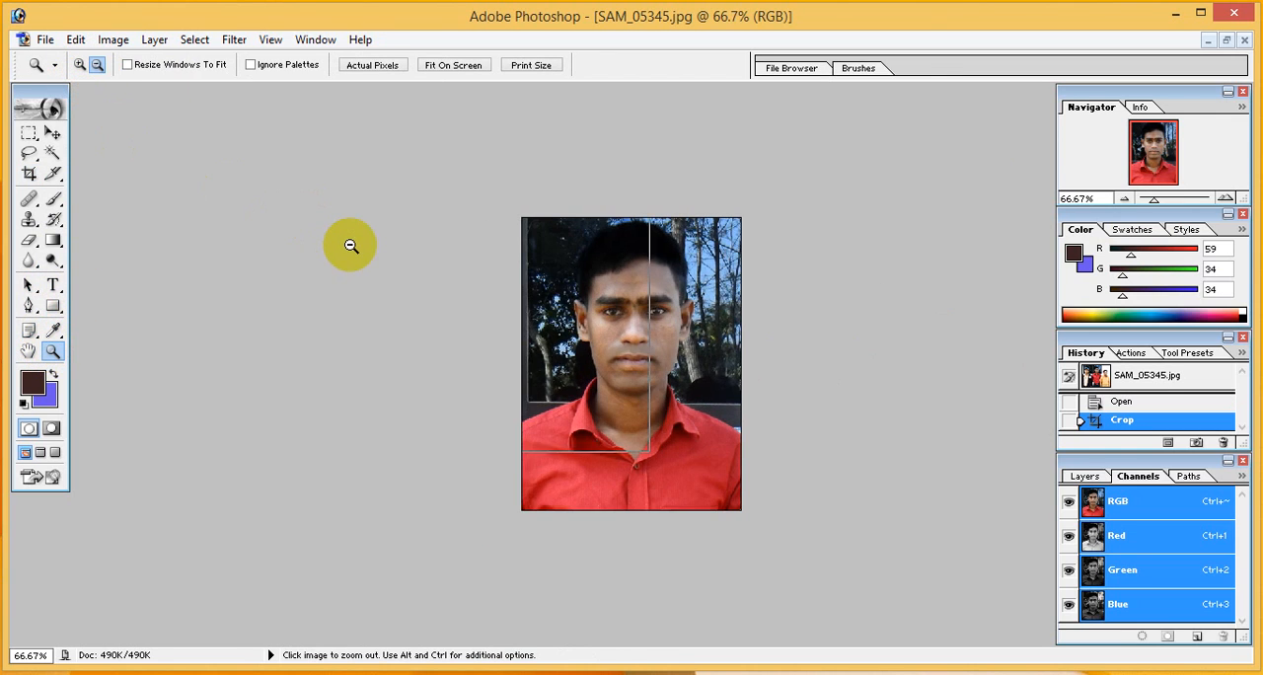
{"action": "left_click", "coordinate": [352, 247]}
{"action": "left_click", "coordinate": [81, 67]}
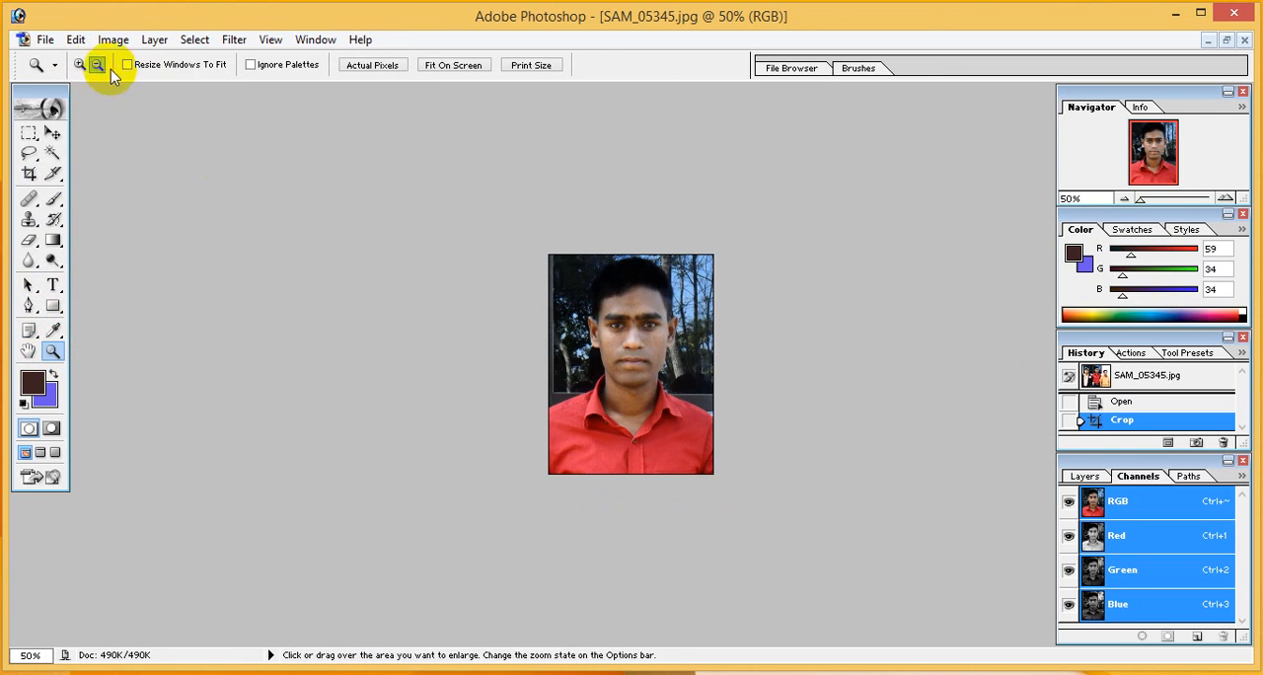
{"action": "left_click", "coordinate": [510, 289]}
{"action": "left_click", "coordinate": [518, 294]}
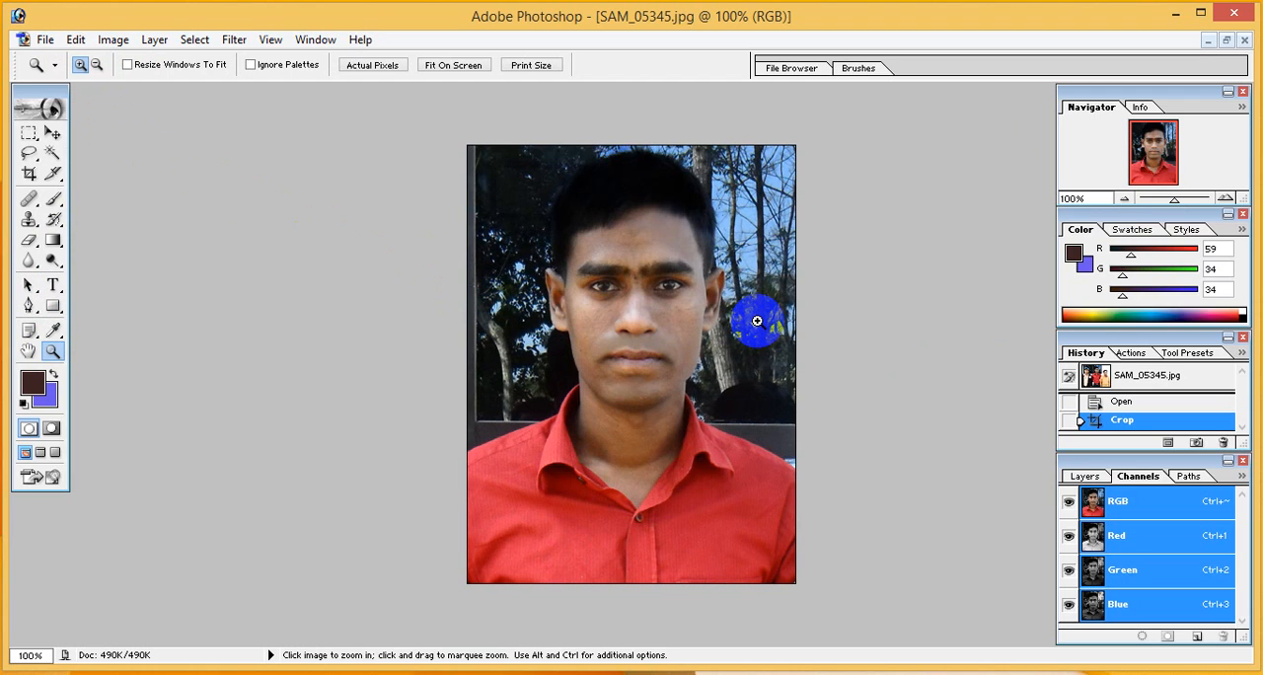
Brighten the portrait with a Curves adjustment by pulling the middle of the RGB curve upward
{"action": "key", "text": "ctrl+m"}
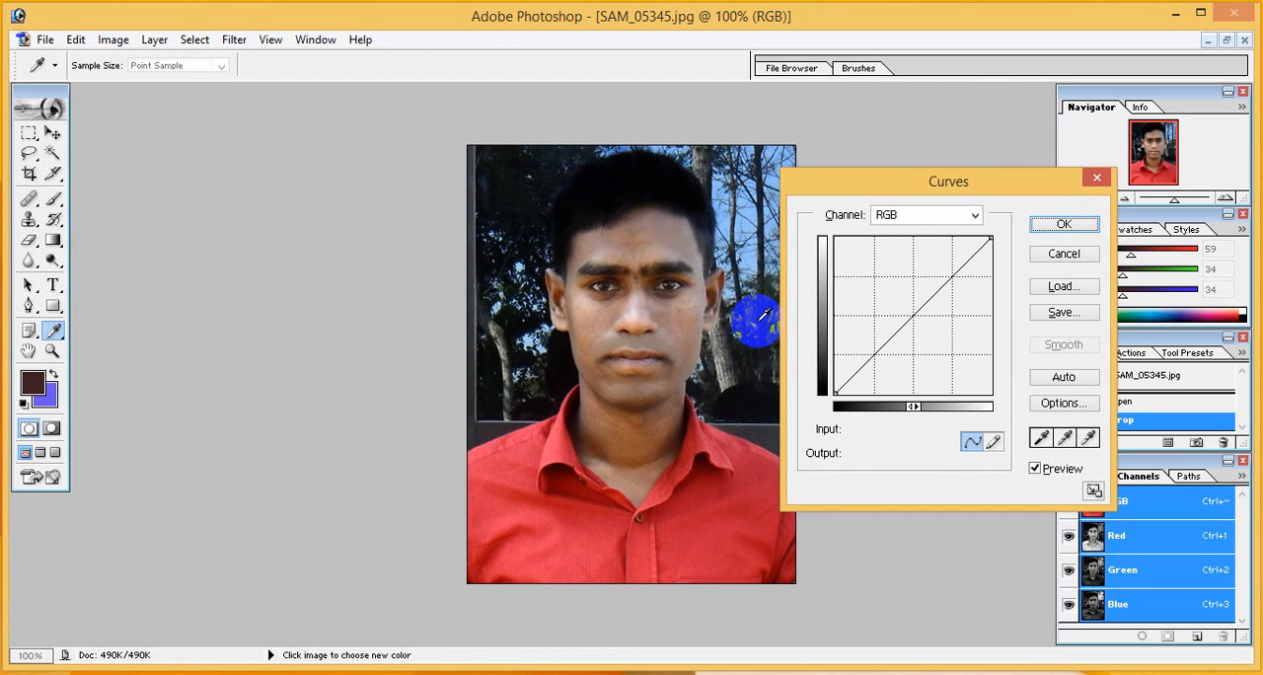
{"action": "left_click", "coordinate": [906, 310]}
{"action": "left_click_drag", "start_coordinate": [905, 311], "coordinate": [891, 298]}
{"action": "left_click", "coordinate": [1056, 225]}
{"action": "key", "text": "z"}
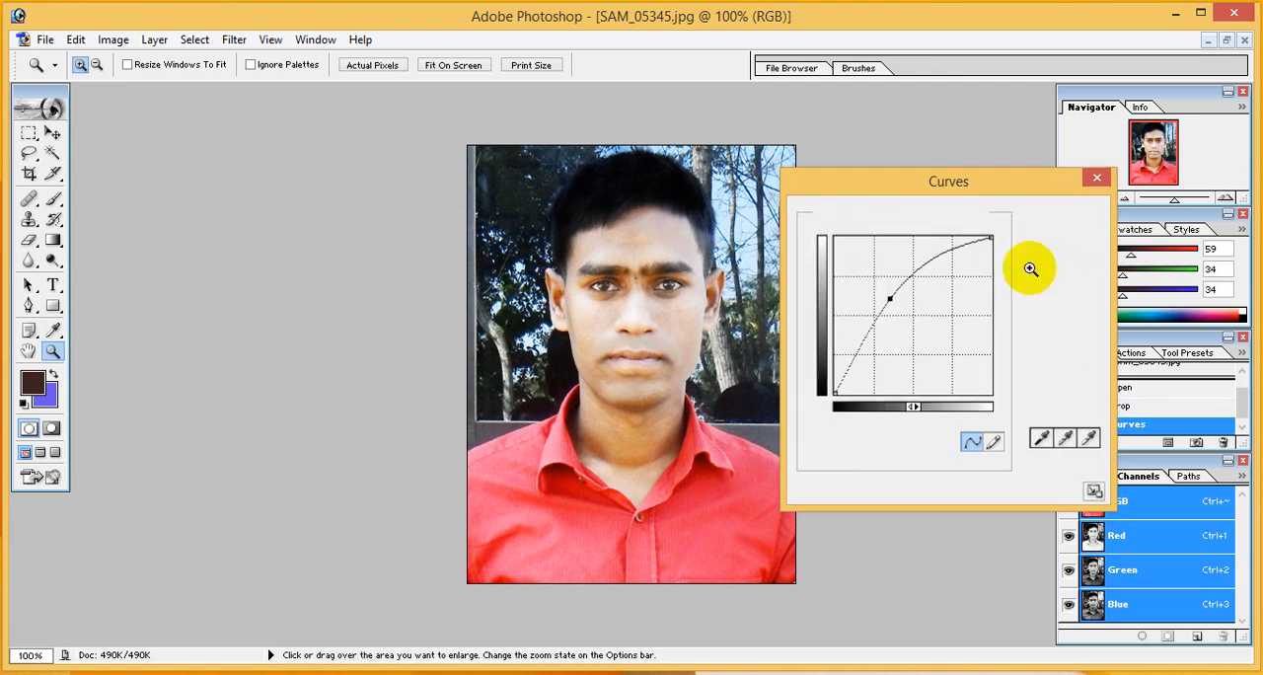
Apply a Hue/Saturation adjustment to the portrait with hue -4, saturation -12 and lightness +5
{"action": "key", "text": "ctrl"}
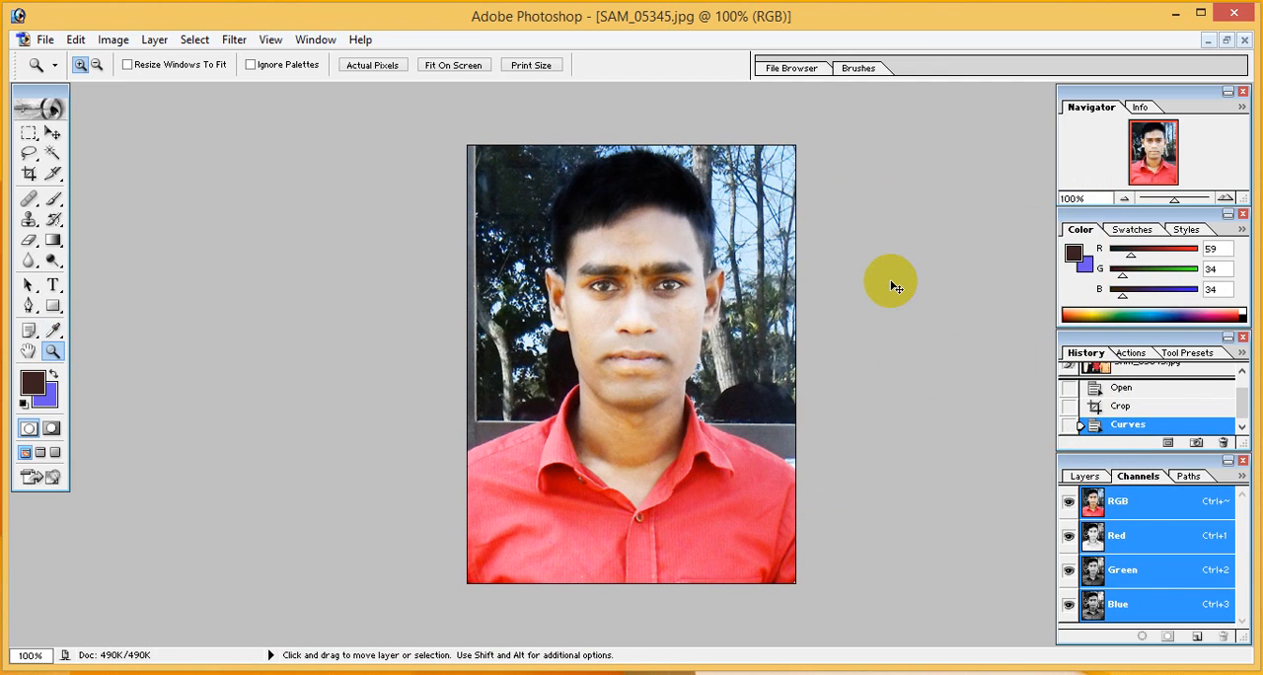
{"action": "key", "text": "ctrl+u"}
{"action": "left_click_drag", "start_coordinate": [933, 417], "coordinate": [930, 499]}
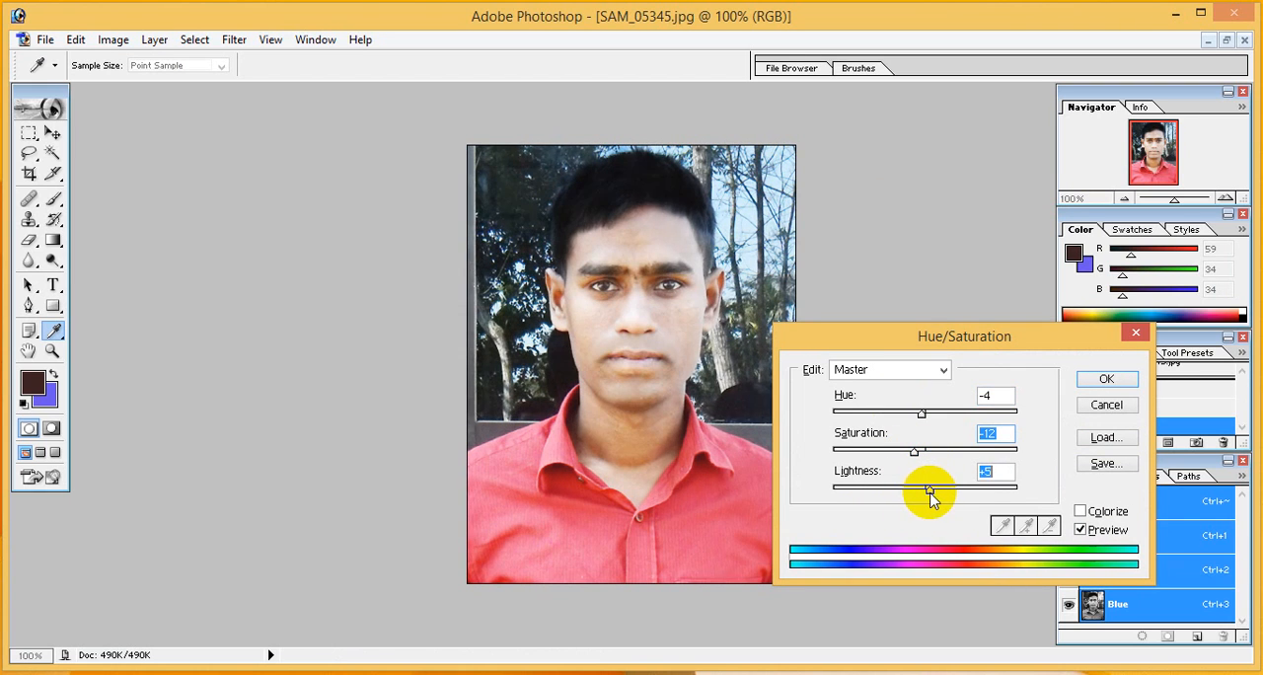
{"action": "left_click", "coordinate": [1103, 381]}
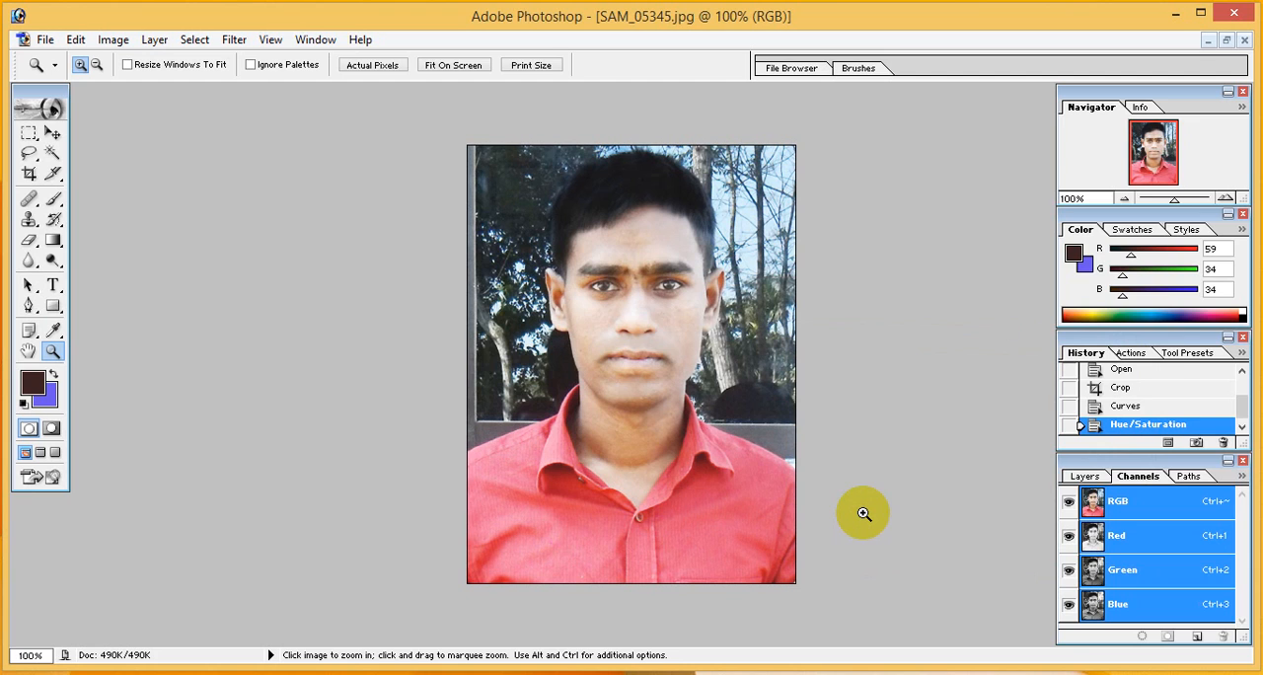
{"action": "key", "text": "ctrl+l"}
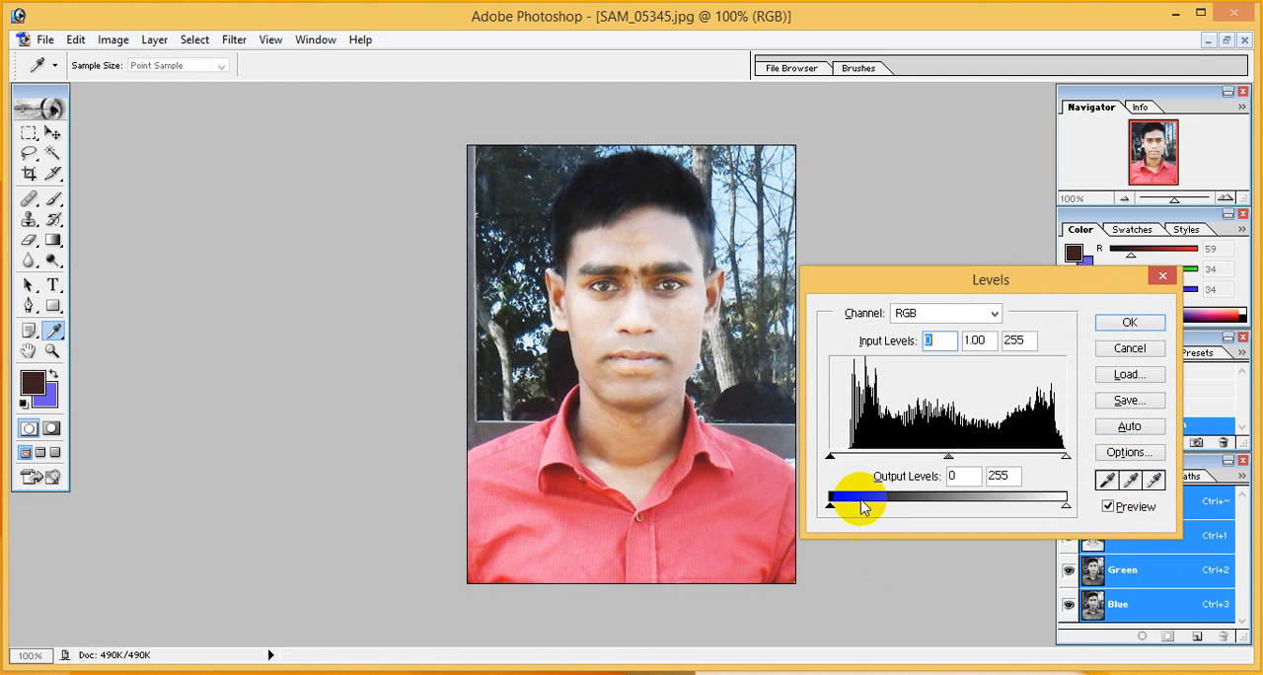
{"action": "mouse_move", "coordinate": [830, 510]}
{"action": "left_mouse_down"}
{"action": "mouse_move", "coordinate": [873, 512]}
{"action": "mouse_move", "coordinate": [828, 511]}
{"action": "left_mouse_up"}
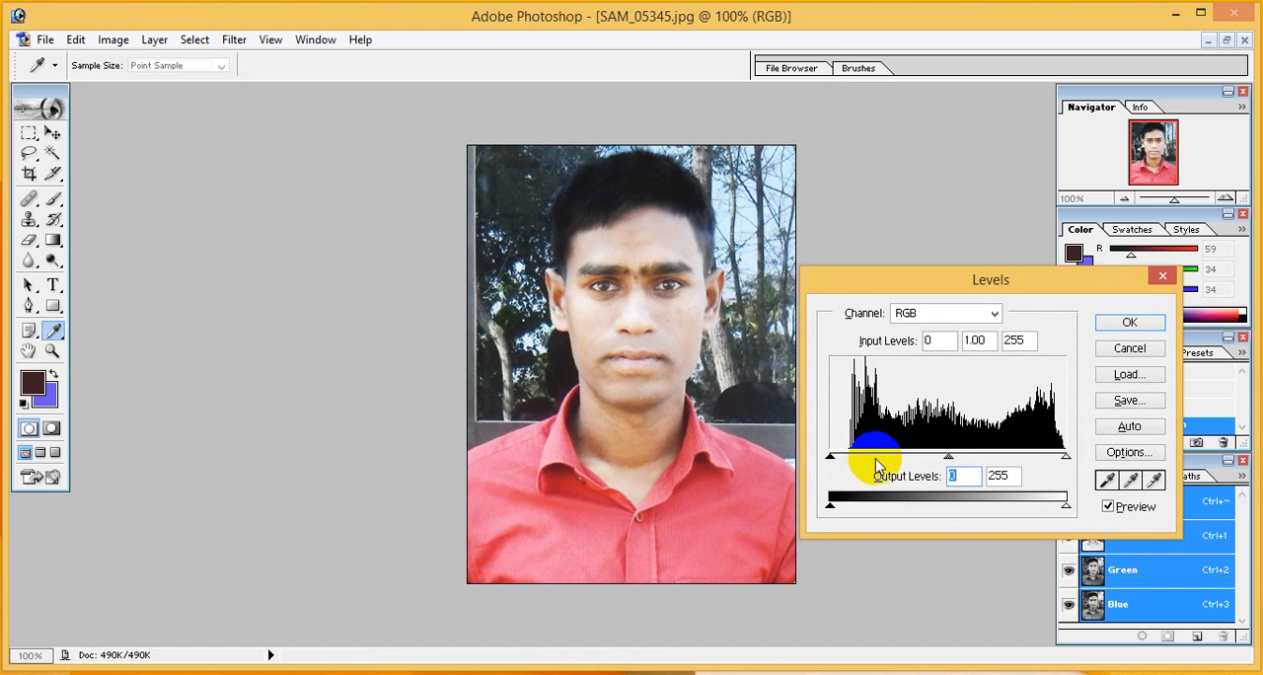
{"action": "left_click", "coordinate": [1124, 329]}
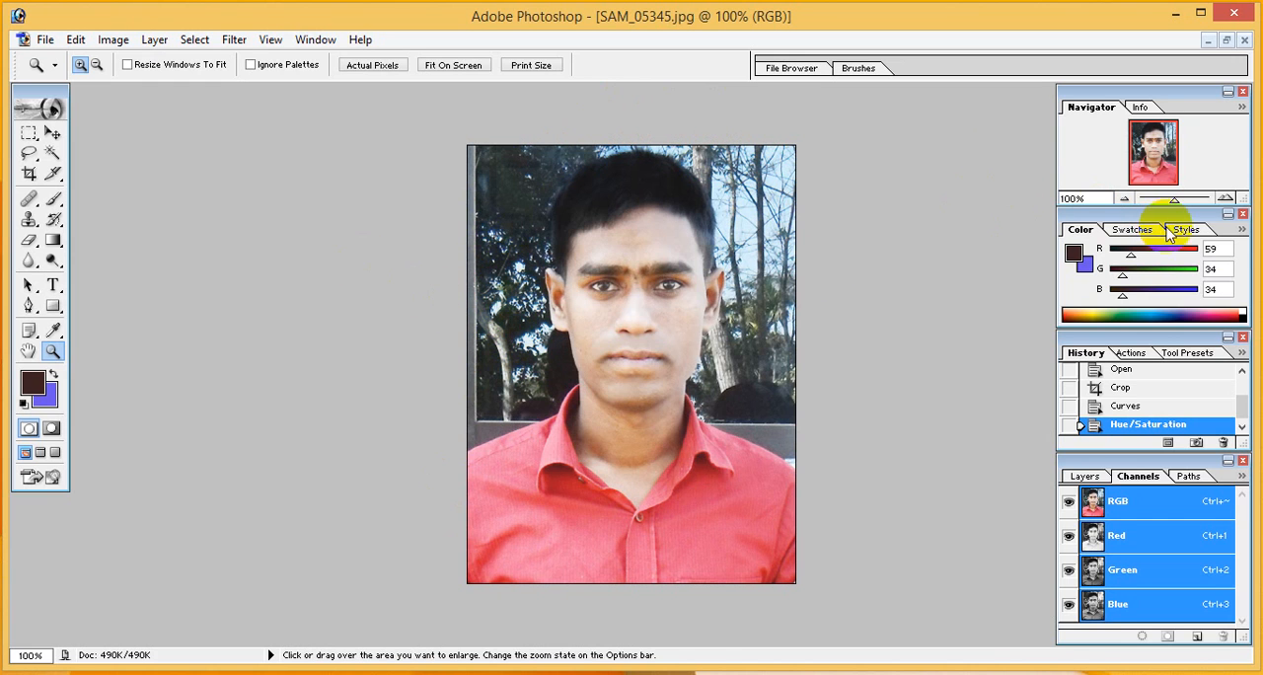
Start a Pen tool path at the photo's left edge and trace along the shoulder up to the top of the shirt collar
{"action": "left_click_drag", "start_coordinate": [1175, 206], "coordinate": [1181, 206]}
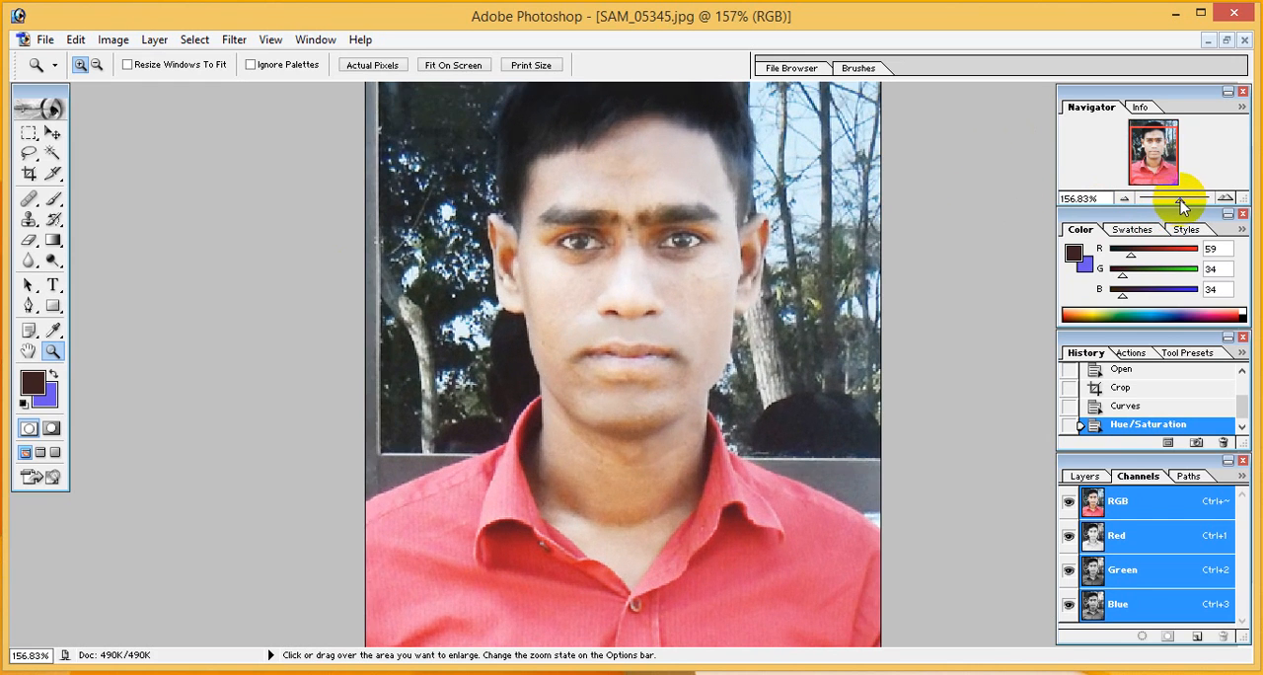
{"action": "left_click", "coordinate": [29, 306]}
{"action": "left_click", "coordinate": [386, 415]}
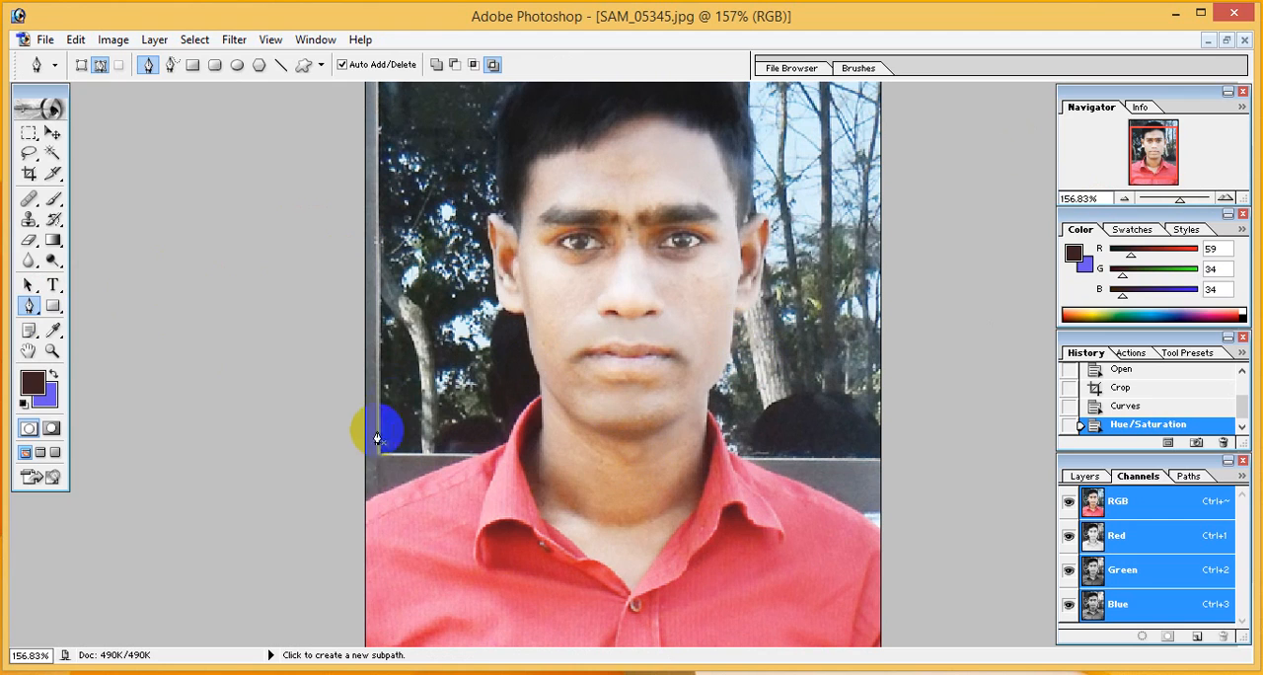
{"action": "left_click", "coordinate": [365, 505]}
{"action": "left_click", "coordinate": [469, 462]}
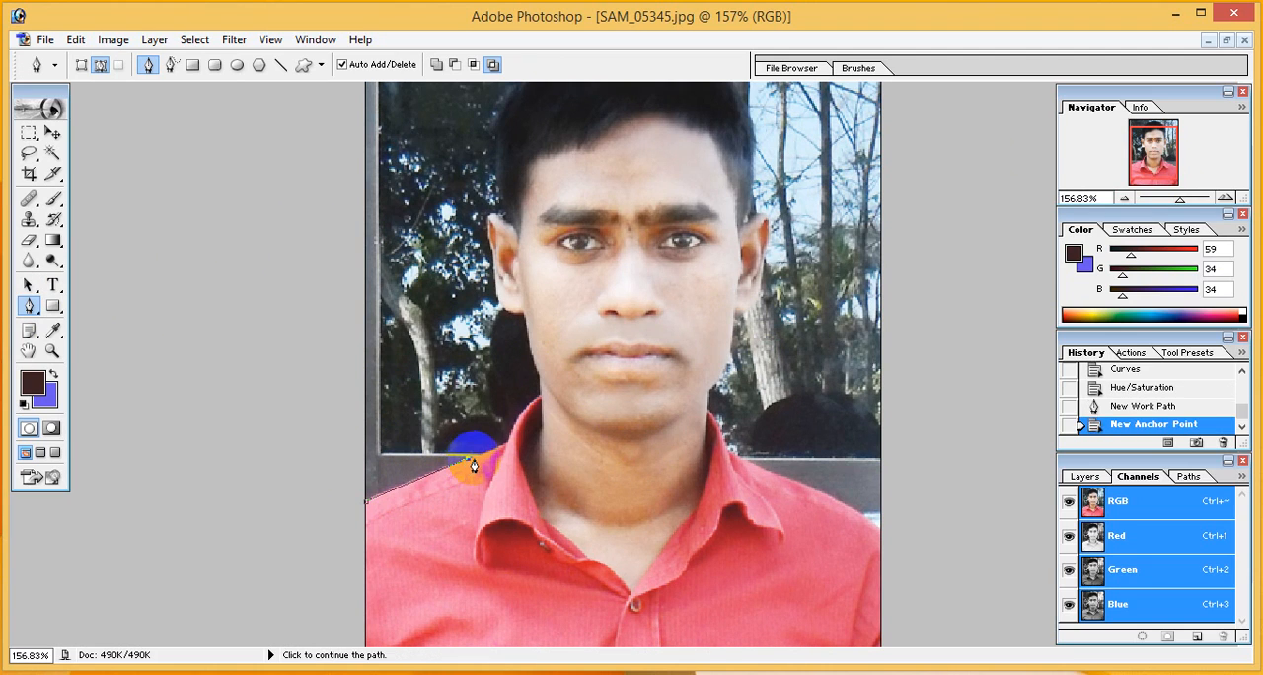
{"action": "left_click", "coordinate": [503, 450]}
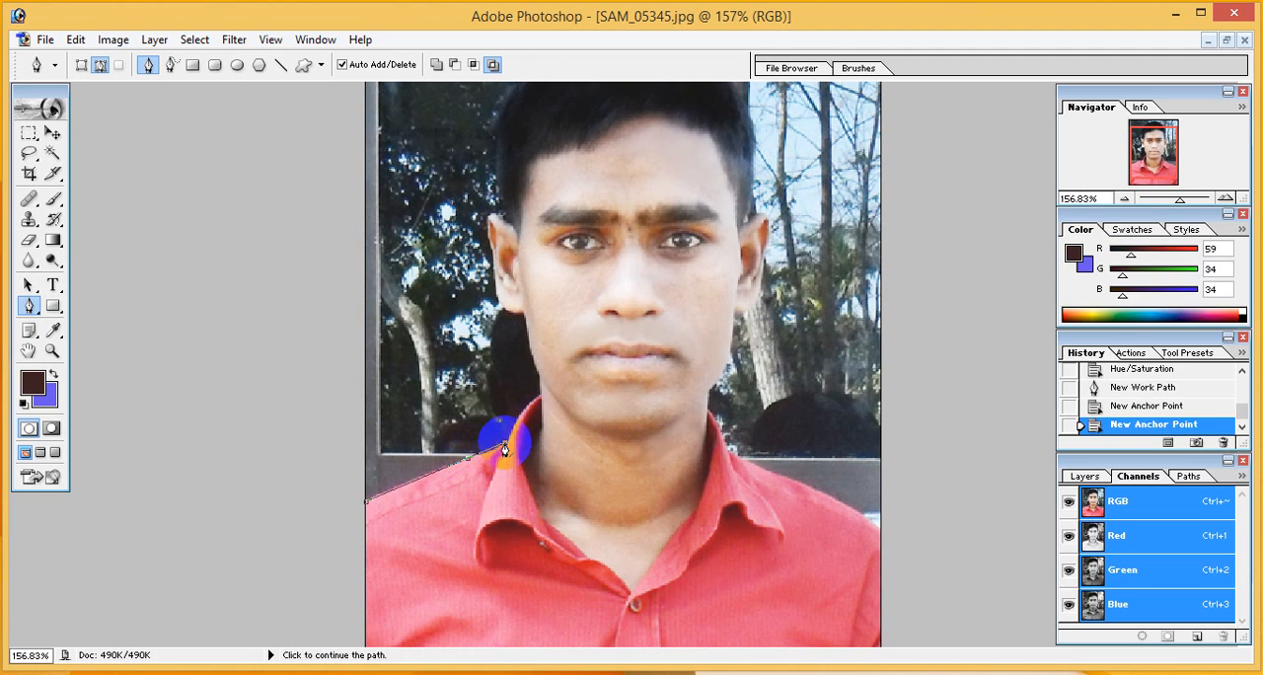
{"action": "left_click", "coordinate": [535, 401]}
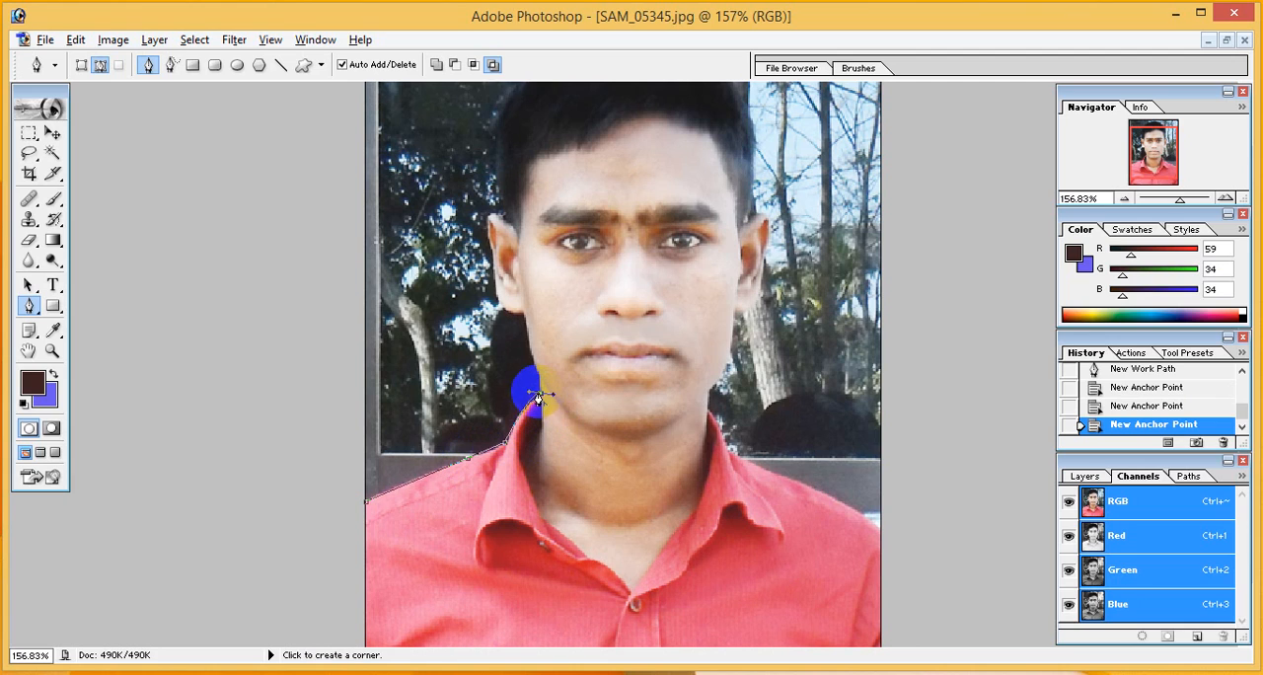
{"action": "left_click", "coordinate": [540, 397]}
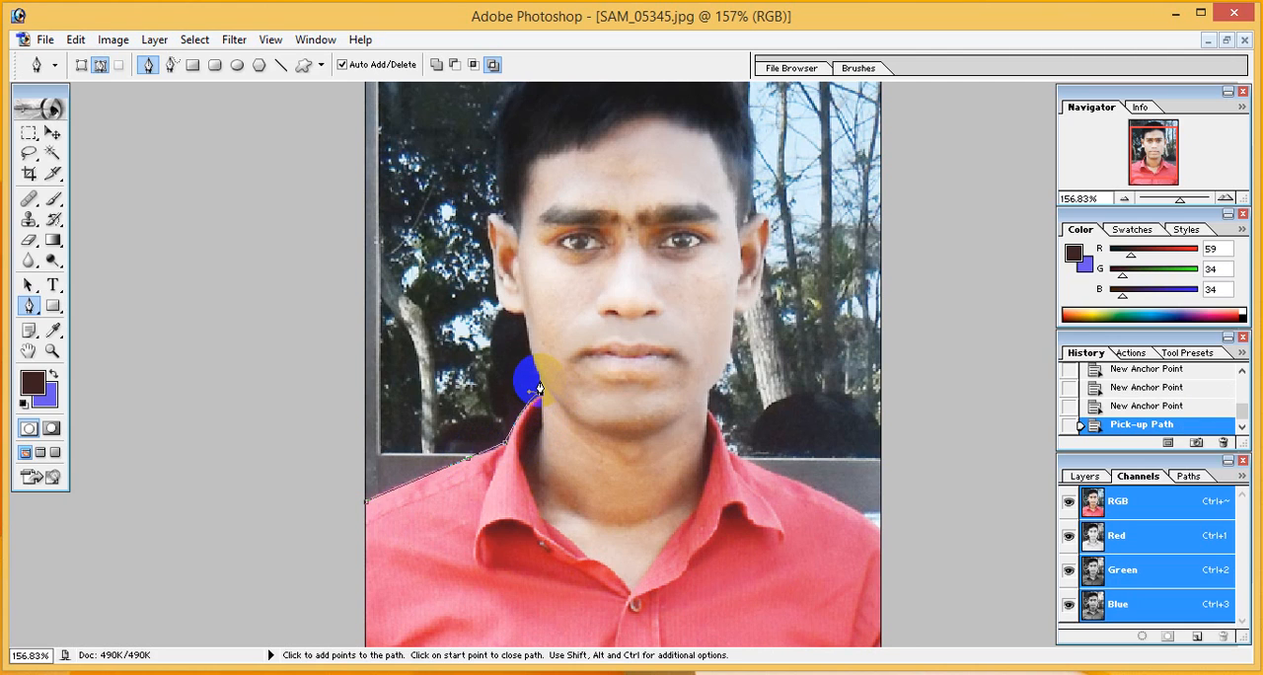
Continue the path from the collar up the neck and jaw to the earlobe on the photo's left side
{"action": "left_click", "coordinate": [540, 381]}
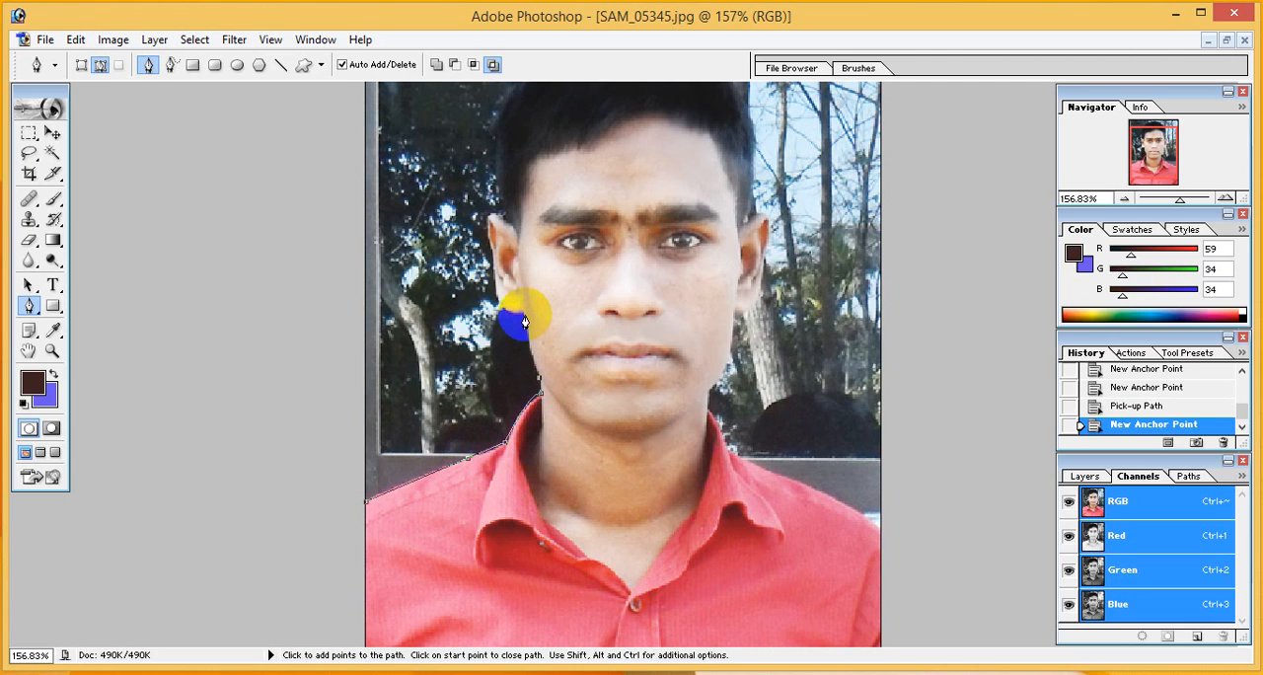
{"action": "left_click_drag", "start_coordinate": [522, 319], "coordinate": [533, 311]}
{"action": "left_click", "coordinate": [516, 284]}
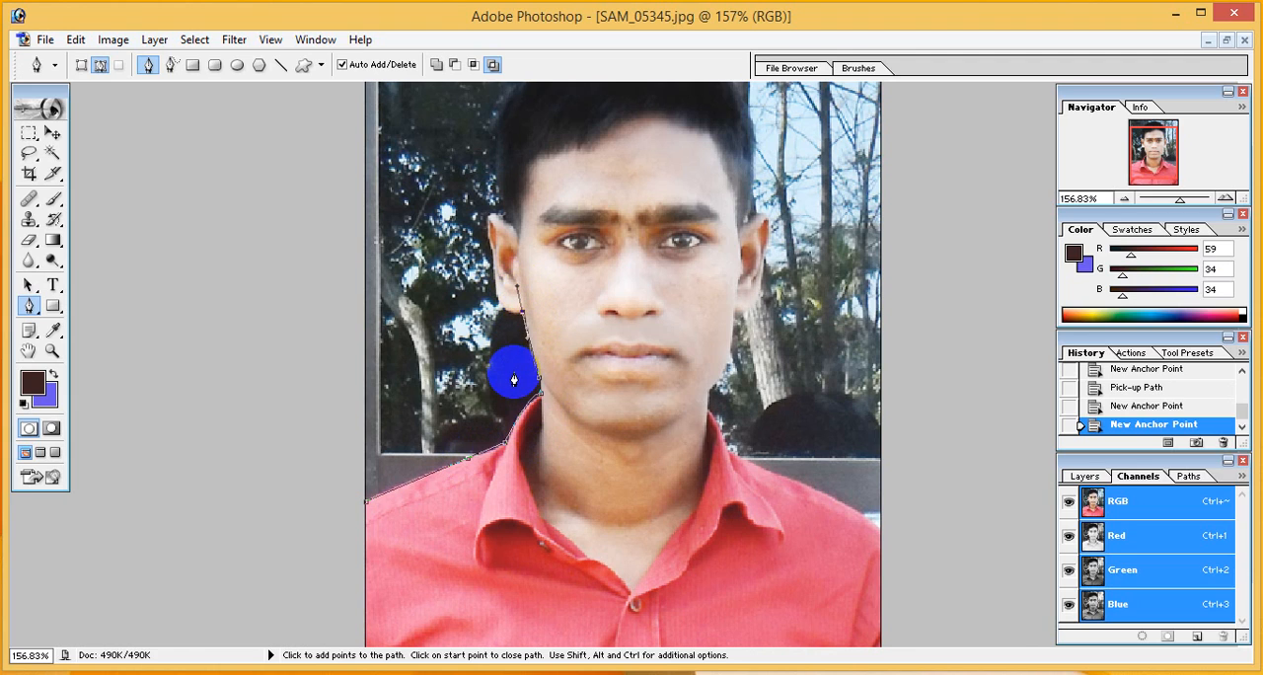
{"action": "left_click", "coordinate": [521, 319]}
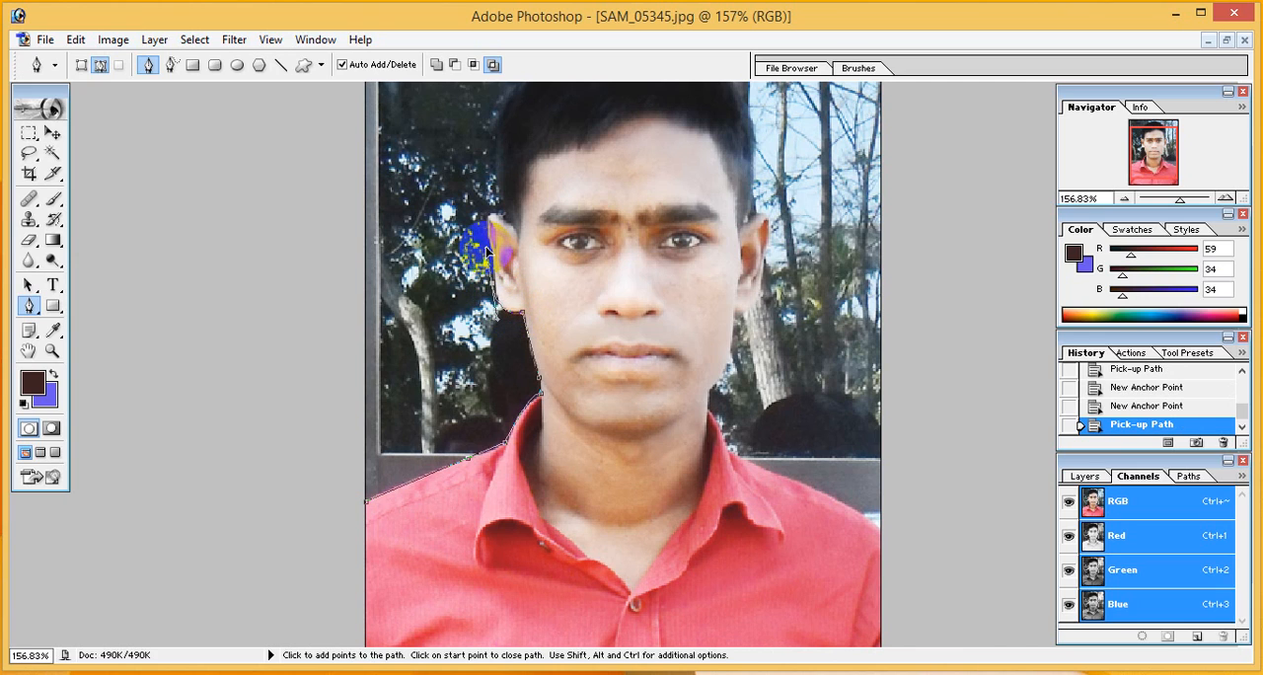
Trace the path around the outer edge of the ear on the photo's left side, up to the hairline
{"action": "left_click", "coordinate": [492, 283]}
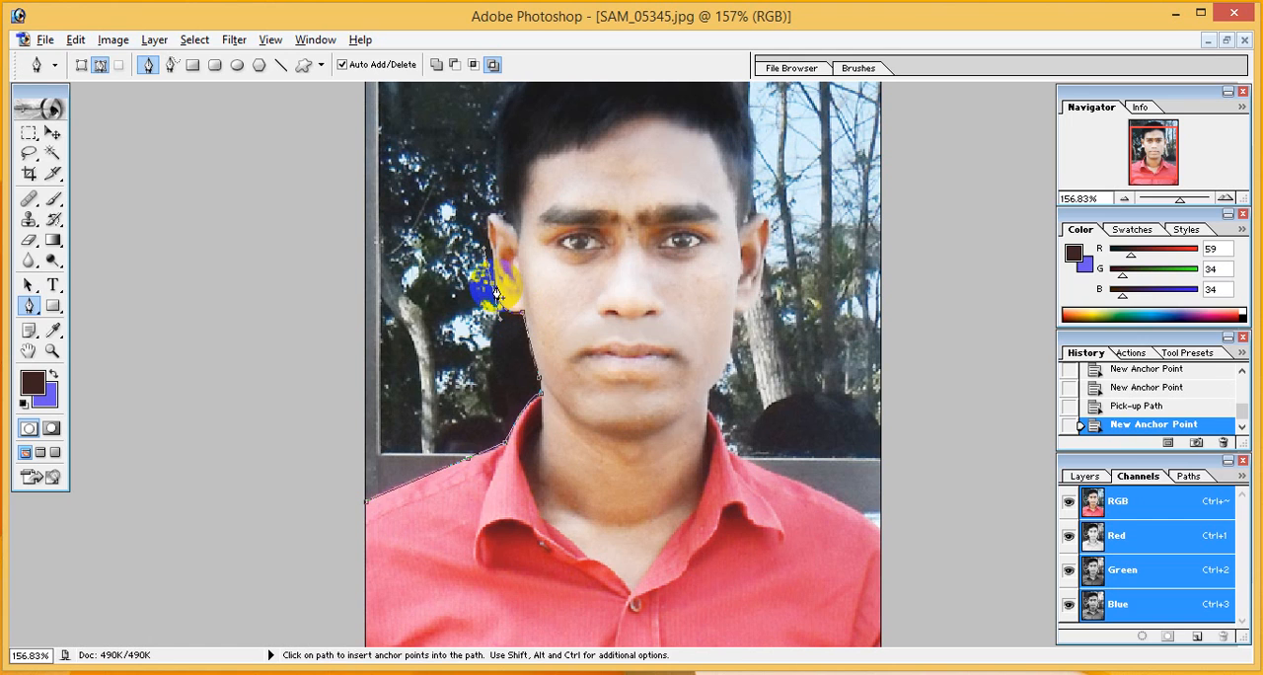
{"action": "left_click", "coordinate": [489, 284]}
{"action": "scroll", "coordinate": [643, 446], "scroll_direction": "up", "scroll_amount": 3}
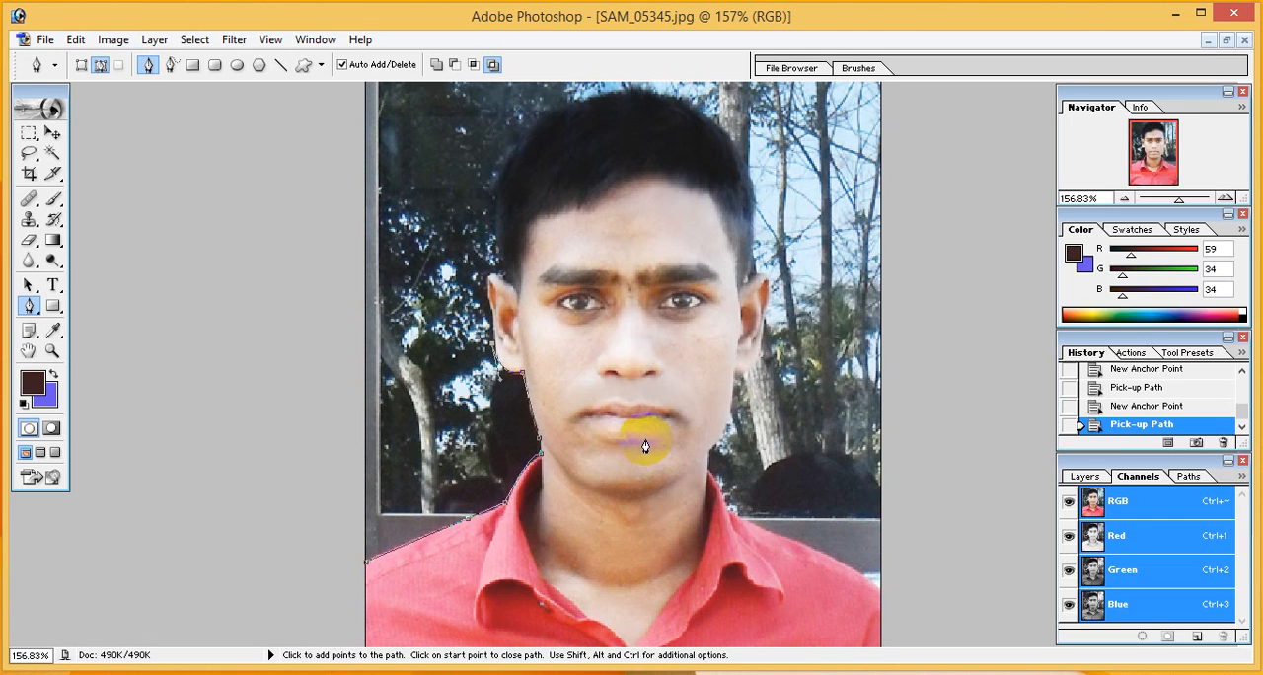
{"action": "left_click", "coordinate": [487, 313]}
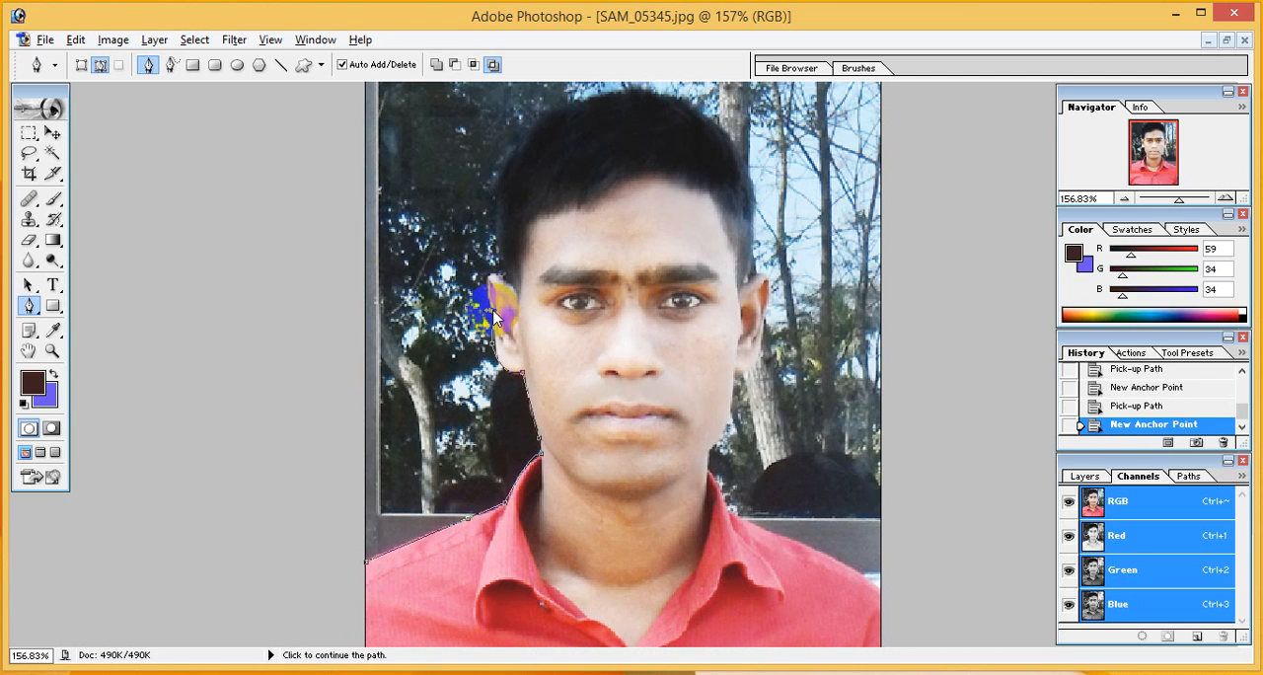
{"action": "left_click", "coordinate": [491, 314]}
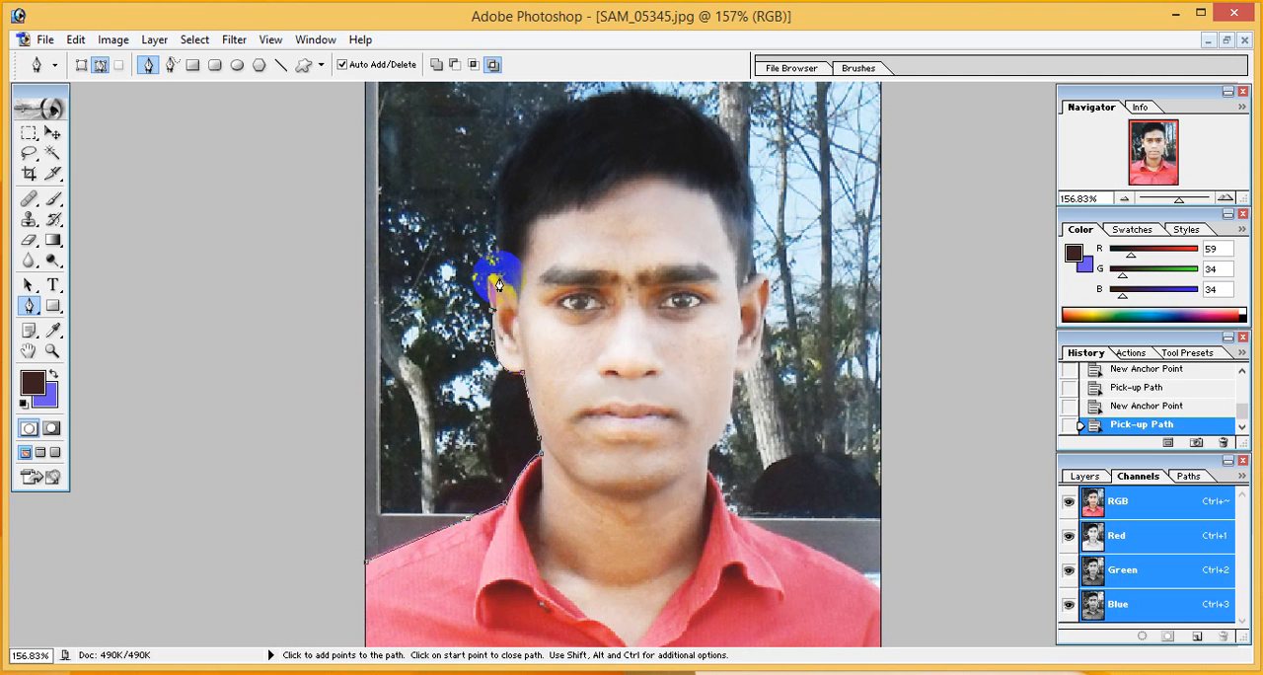
{"action": "left_click_drag", "start_coordinate": [503, 283], "coordinate": [532, 288]}
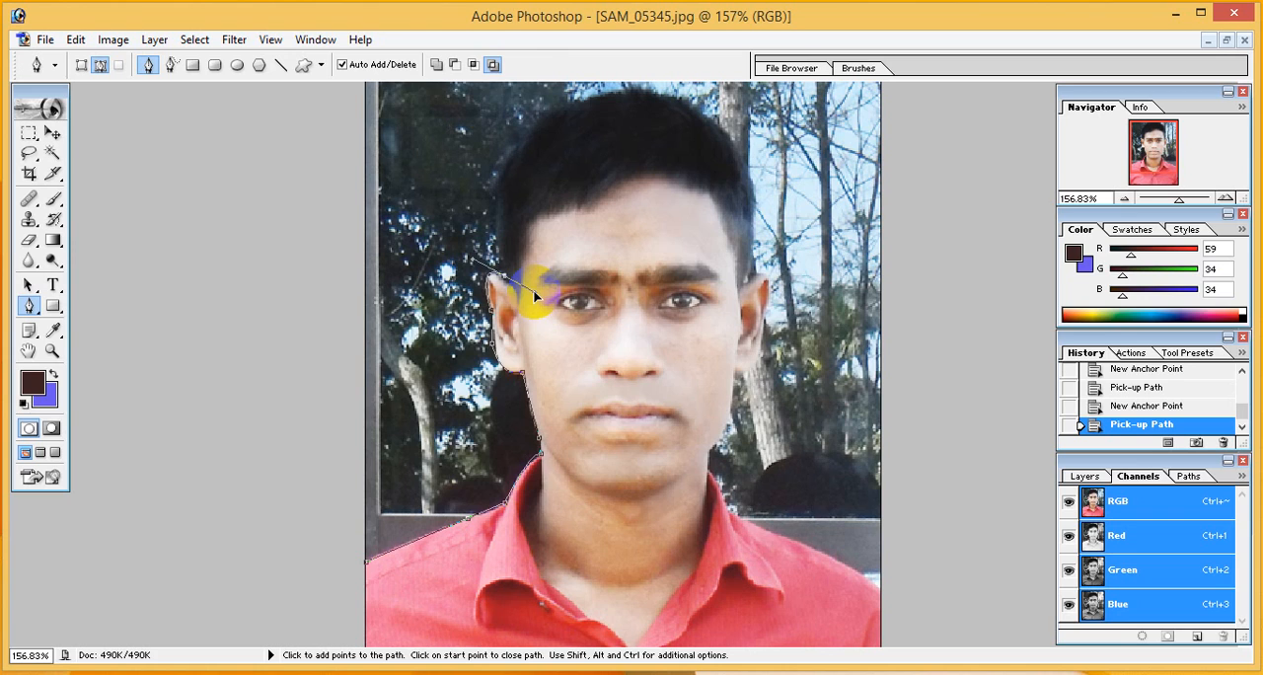
{"action": "left_click", "coordinate": [534, 296]}
{"action": "left_click", "coordinate": [503, 281]}
Curve the path over the top of the hair and down to the opposite temple, following the head outline
{"action": "left_click_drag", "start_coordinate": [586, 104], "coordinate": [714, 81]}
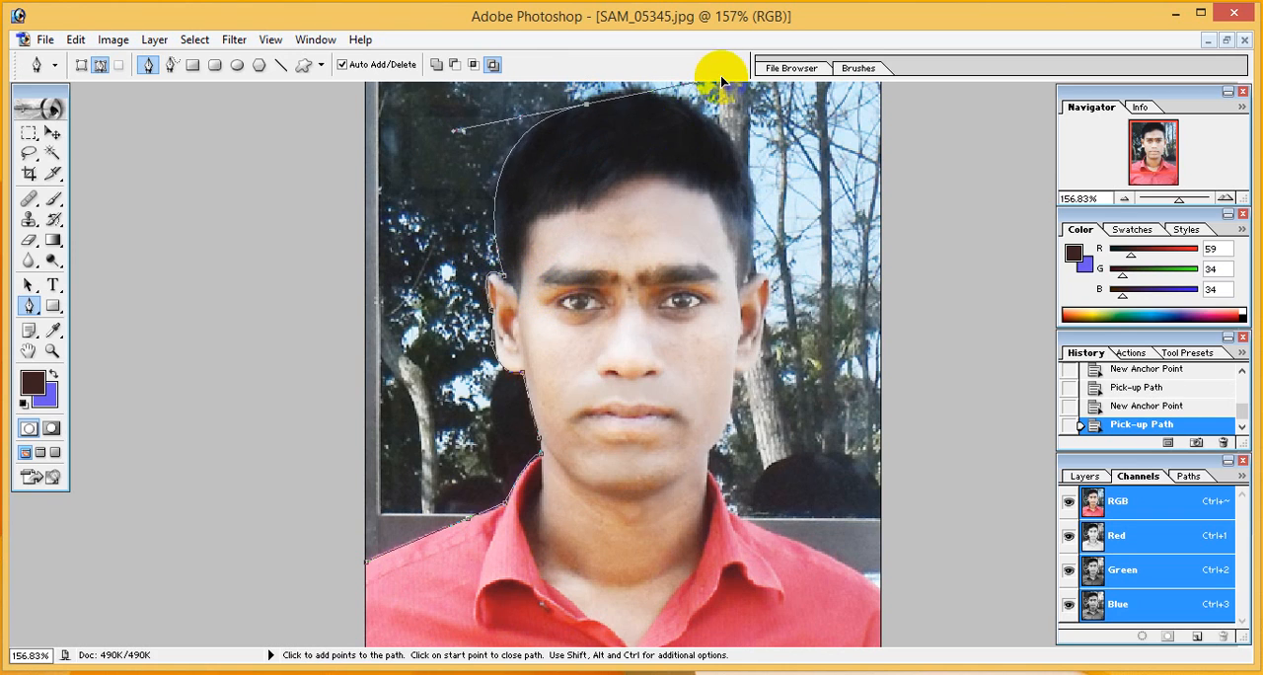
{"action": "left_click", "coordinate": [583, 105]}
{"action": "left_click_drag", "start_coordinate": [746, 212], "coordinate": [770, 357]}
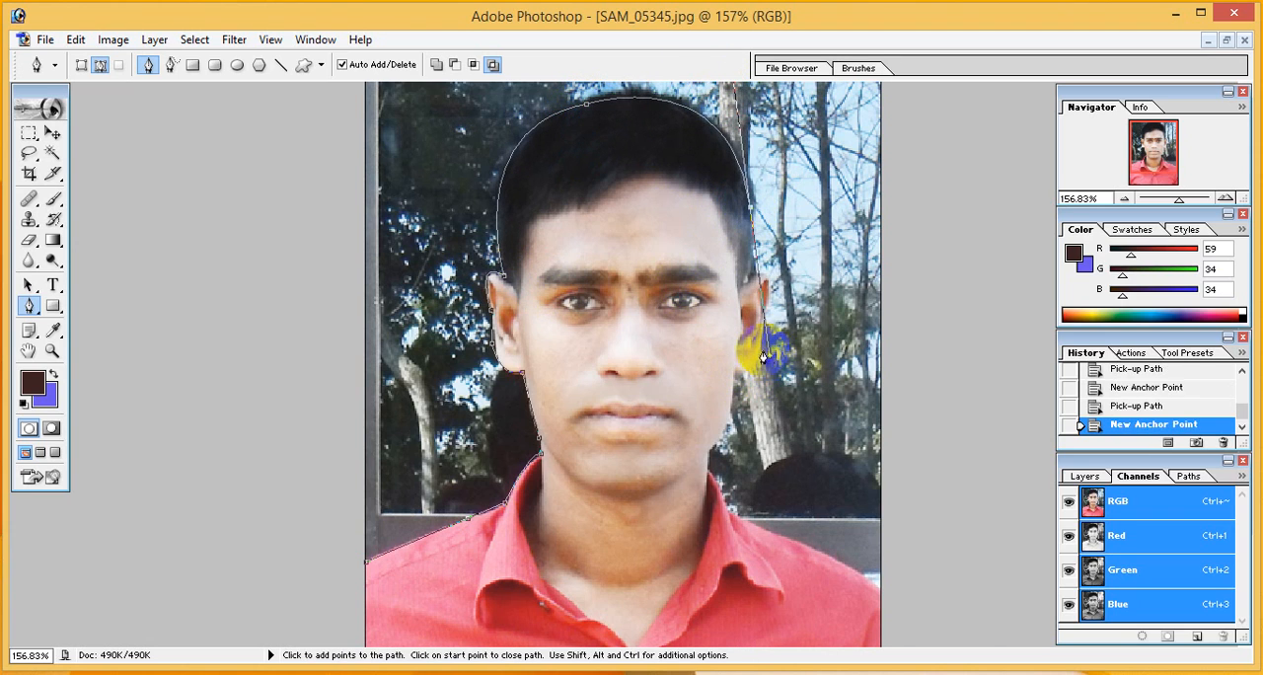
{"action": "left_click", "coordinate": [750, 212]}
Trace the path down the hairline and around the ear on the photo's right side to its lobe
{"action": "left_click", "coordinate": [746, 282]}
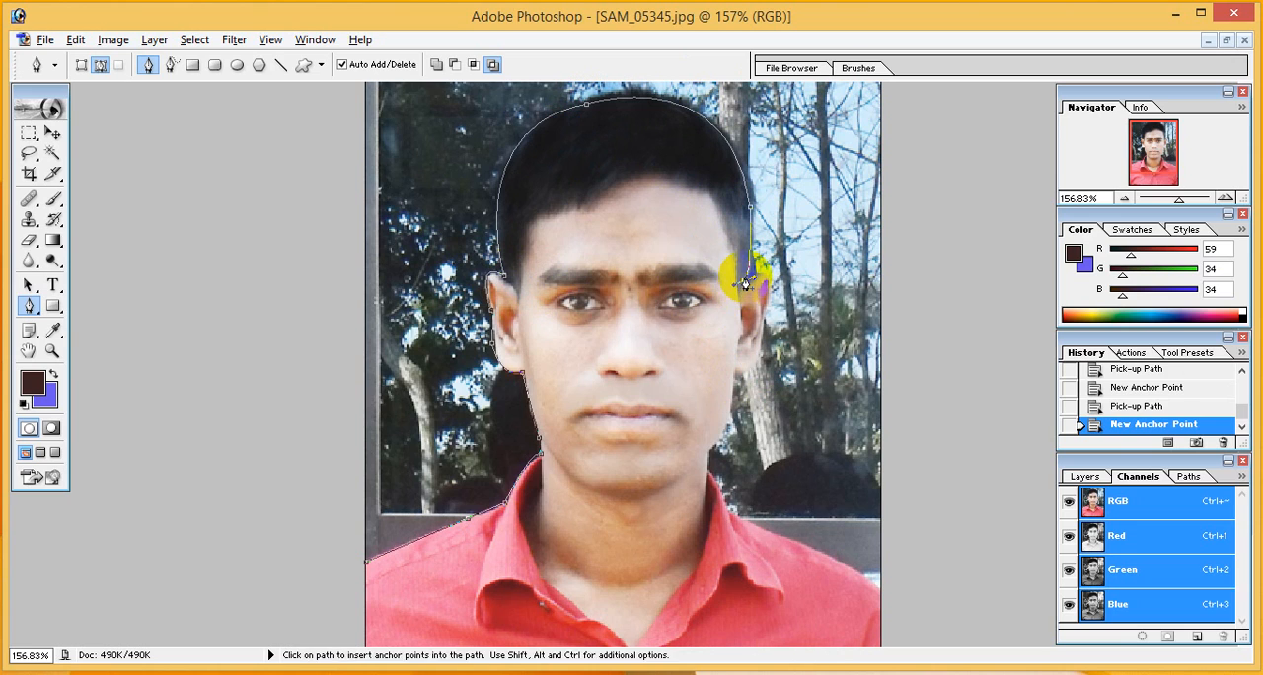
{"action": "left_click", "coordinate": [746, 283]}
{"action": "left_click_drag", "start_coordinate": [766, 317], "coordinate": [736, 385]}
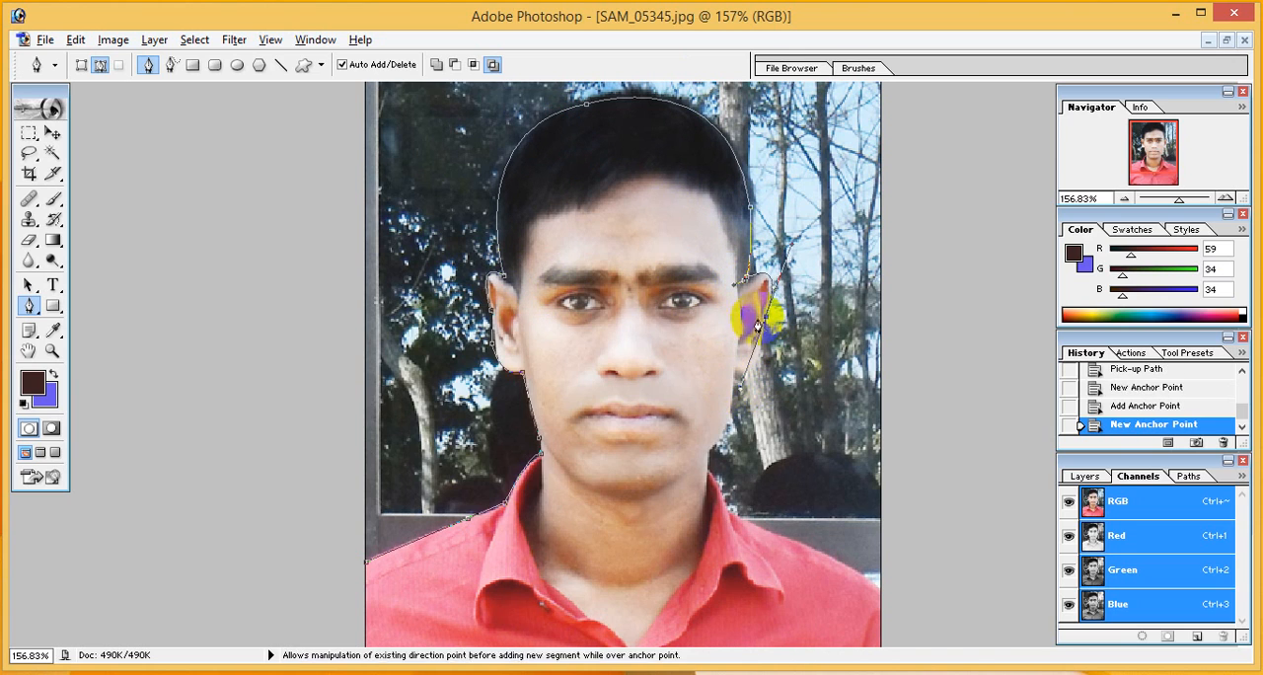
{"action": "left_click_drag", "start_coordinate": [765, 317], "coordinate": [712, 361]}
{"action": "left_click", "coordinate": [738, 377]}
{"action": "left_click", "coordinate": [735, 371], "text": "alt"}
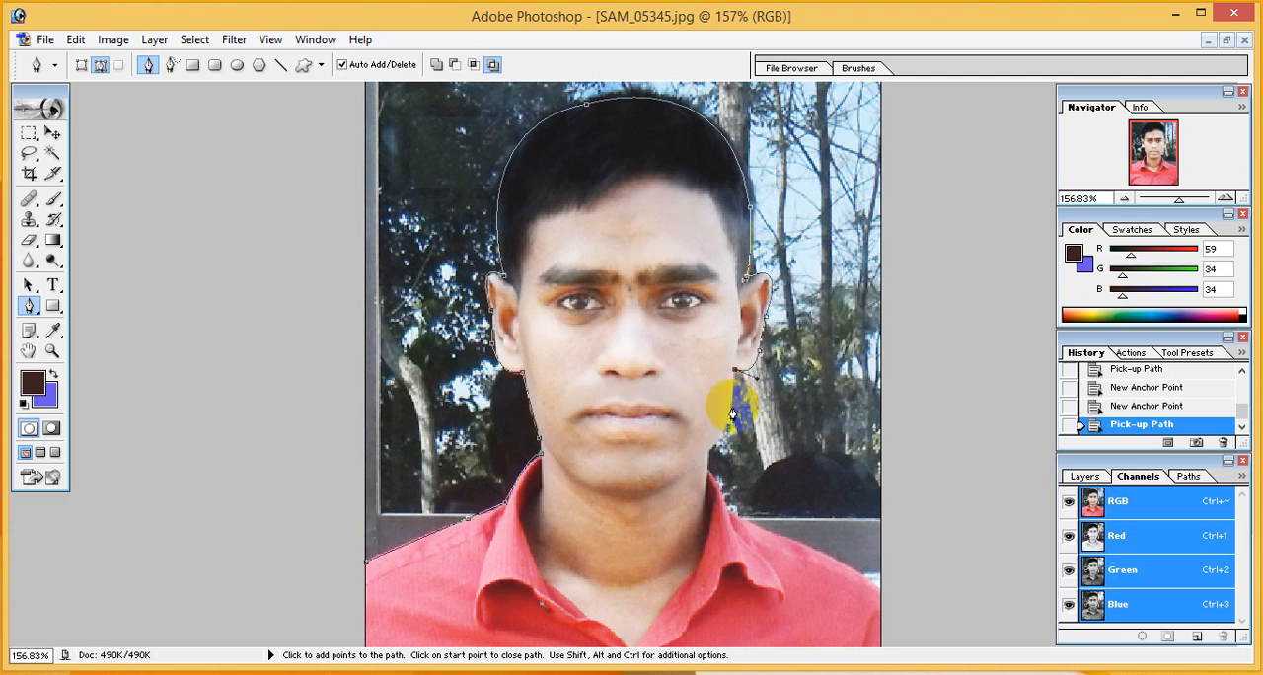
Continue the path down the jaw and neck on the photo's right side and along the collar to the shoulder
{"action": "left_click_drag", "start_coordinate": [696, 454], "coordinate": [679, 478]}
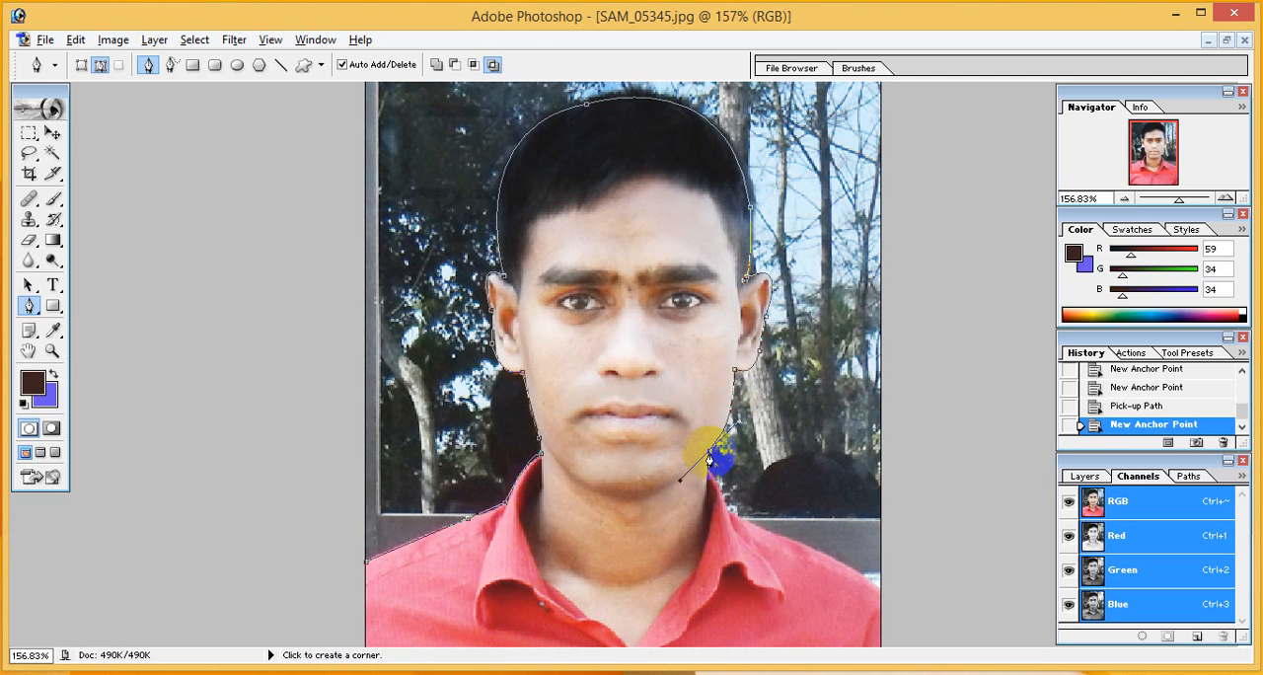
{"action": "left_click", "coordinate": [710, 455], "text": "alt"}
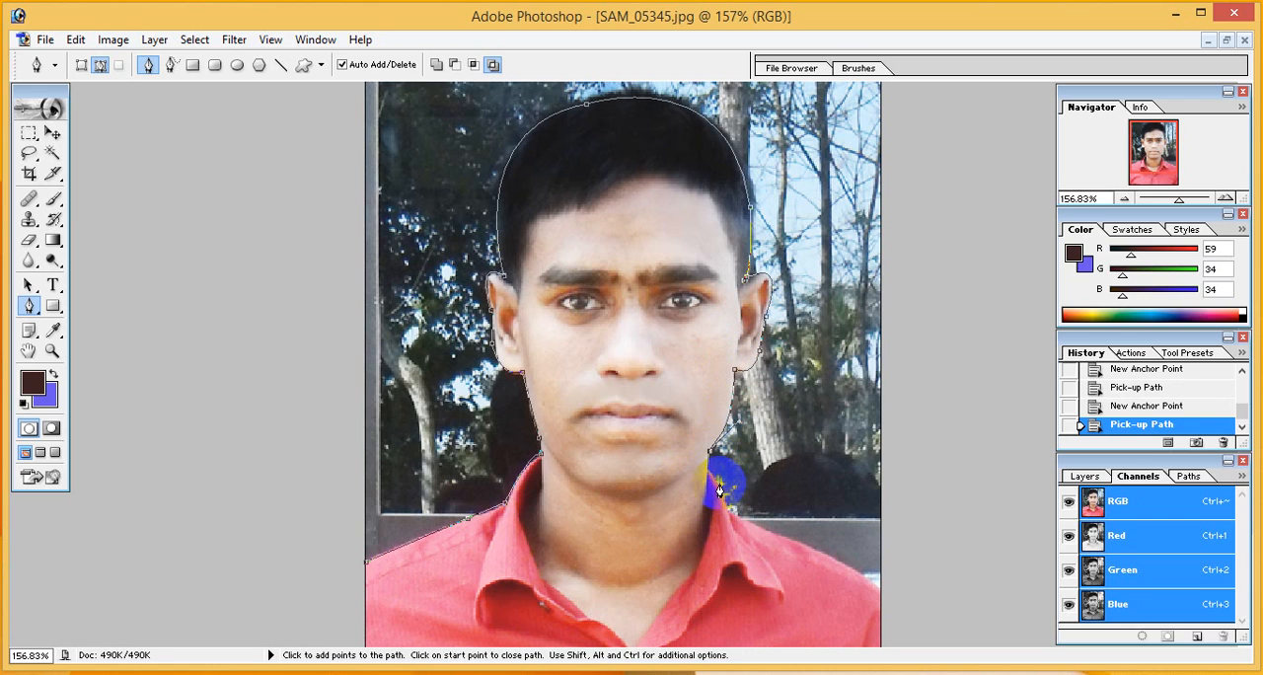
{"action": "left_click", "coordinate": [709, 470]}
{"action": "left_click", "coordinate": [722, 499]}
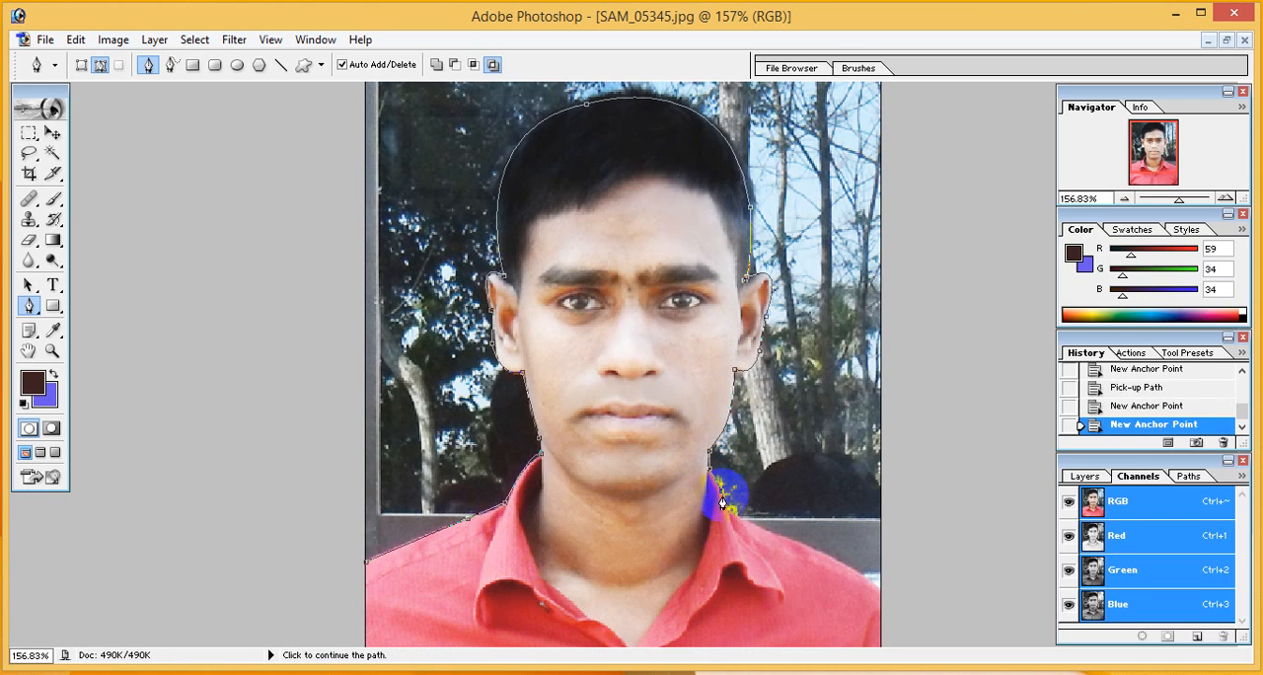
{"action": "left_click", "coordinate": [736, 511]}
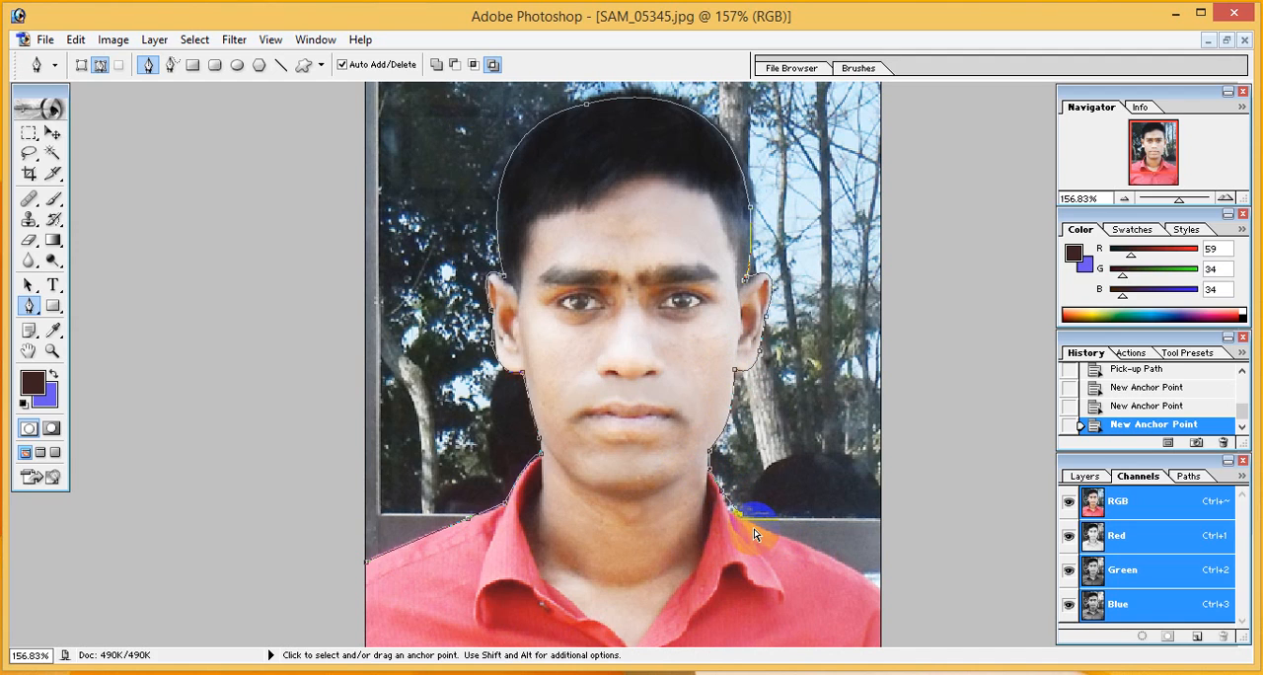
{"action": "key", "text": "ctrl+z"}
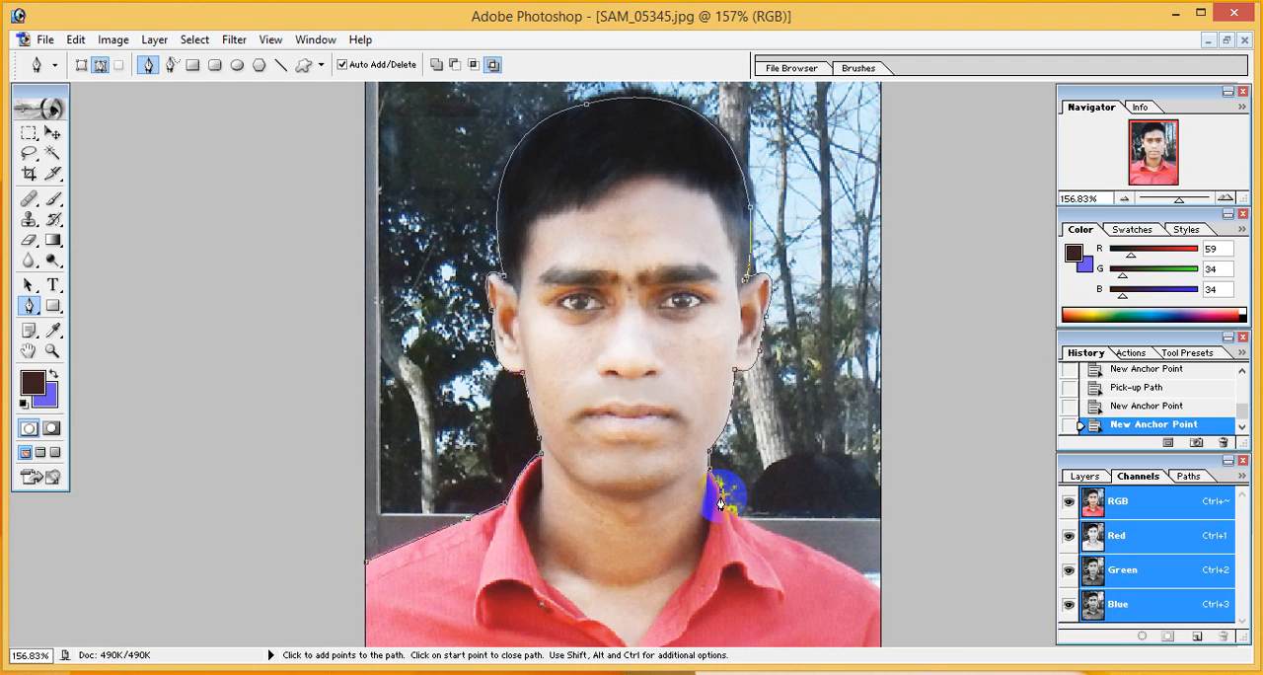
{"action": "left_click", "coordinate": [725, 498]}
{"action": "left_click", "coordinate": [740, 518]}
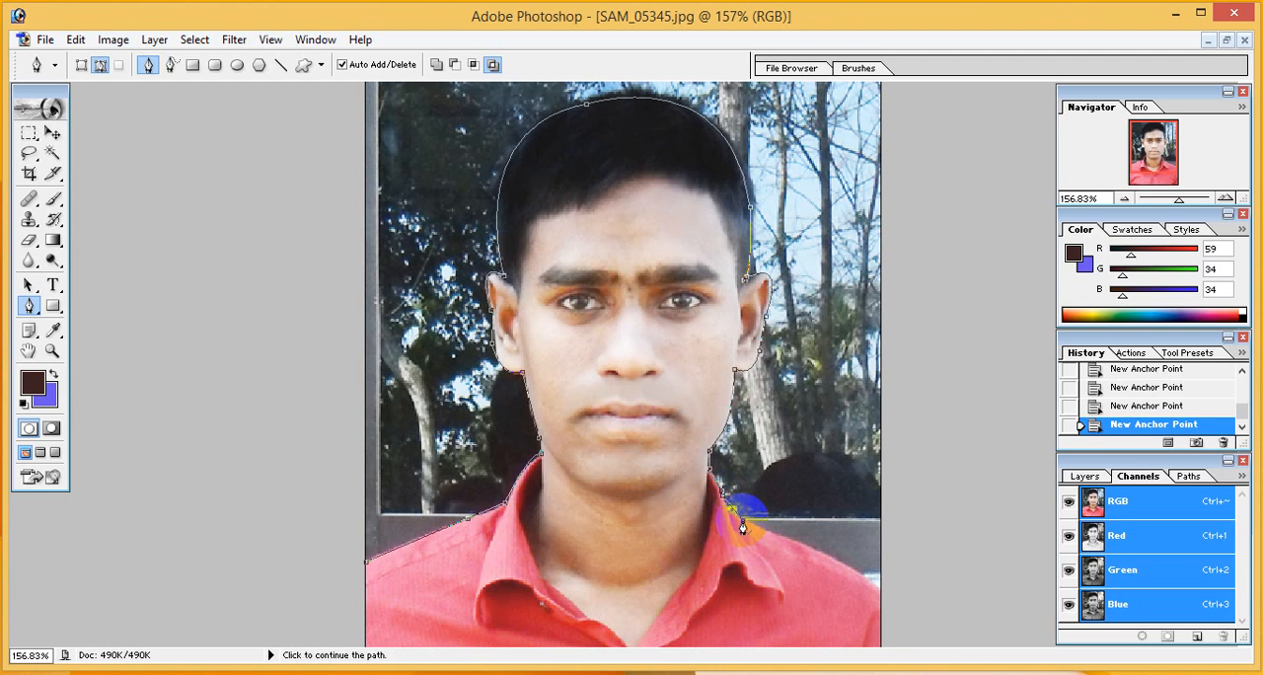
Extend the path along the shoulder from the collar to the photo's right edge
{"action": "left_click", "coordinate": [842, 562]}
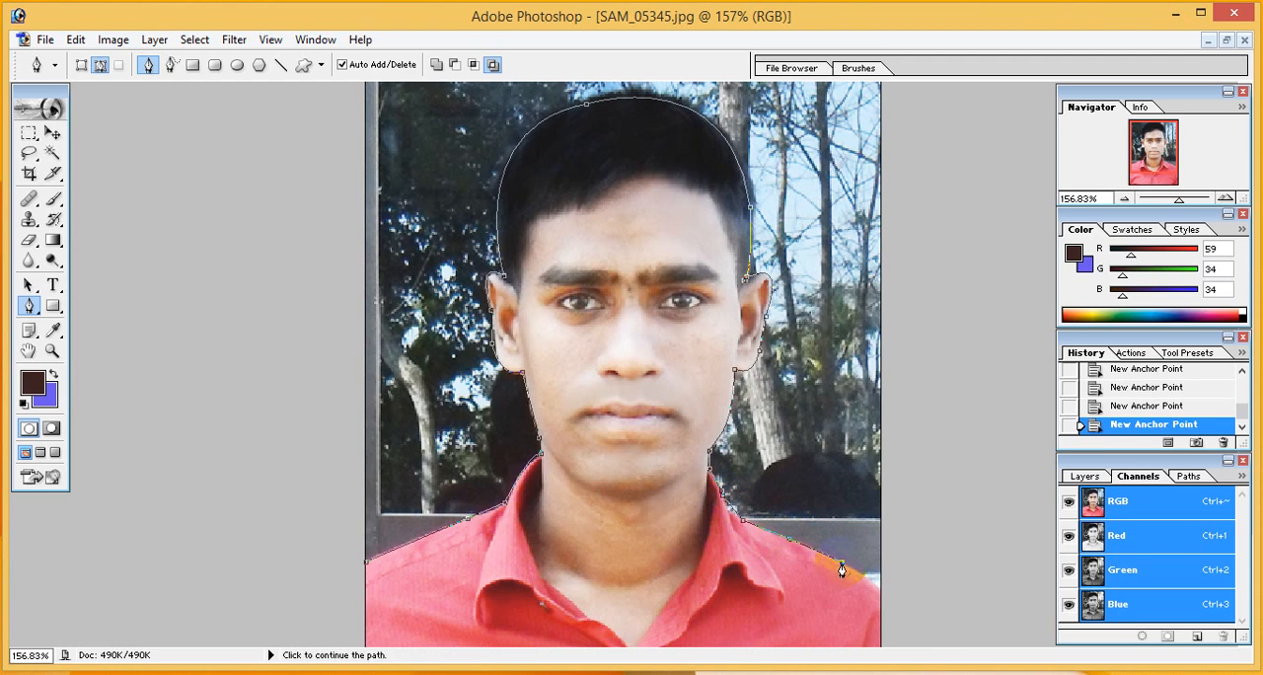
{"action": "left_click", "coordinate": [870, 578]}
{"action": "left_click", "coordinate": [876, 586]}
Run the path down to the photo's bottom-right corner and out onto the empty canvas surround beside its right edge
{"action": "scroll", "coordinate": [928, 622], "scroll_direction": "down", "scroll_amount": 3}
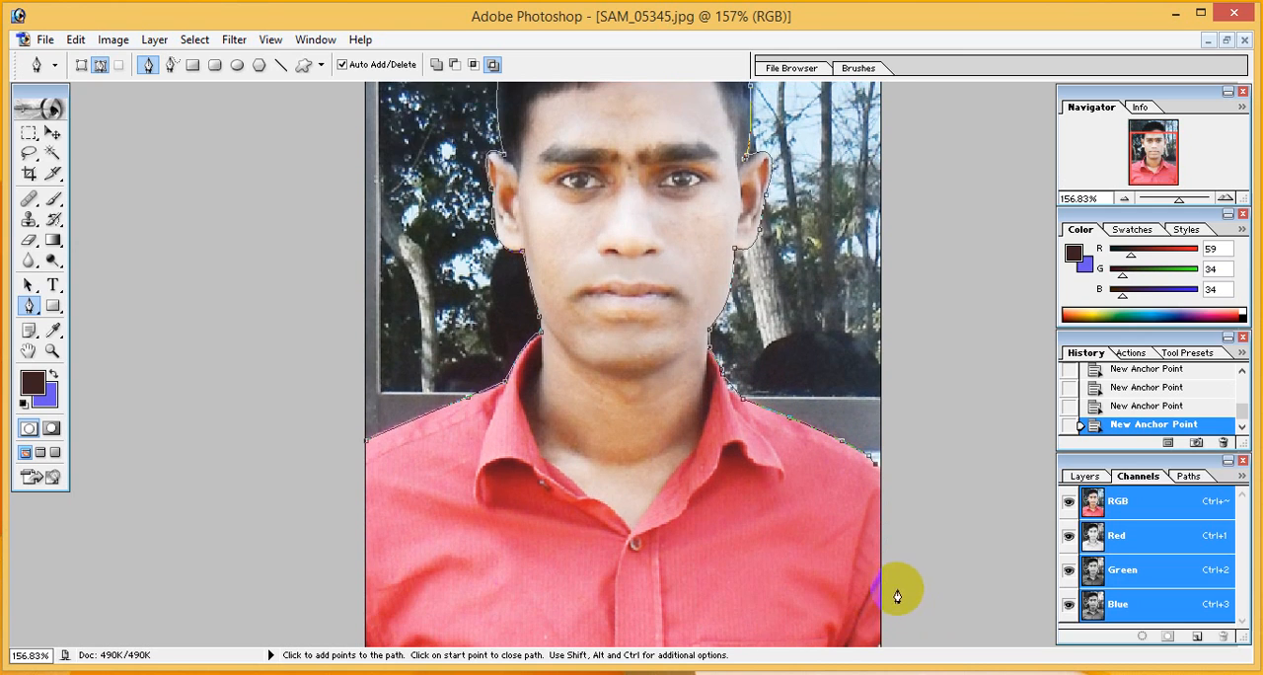
{"action": "left_click", "coordinate": [880, 649]}
{"action": "left_click", "coordinate": [936, 649]}
{"action": "left_click", "coordinate": [953, 438]}
{"action": "left_click", "coordinate": [953, 297]}
Carry the path outside the photo over its top and down its left side, and convert it to a selection
{"action": "scroll", "coordinate": [947, 278], "scroll_direction": "up", "scroll_amount": 3}
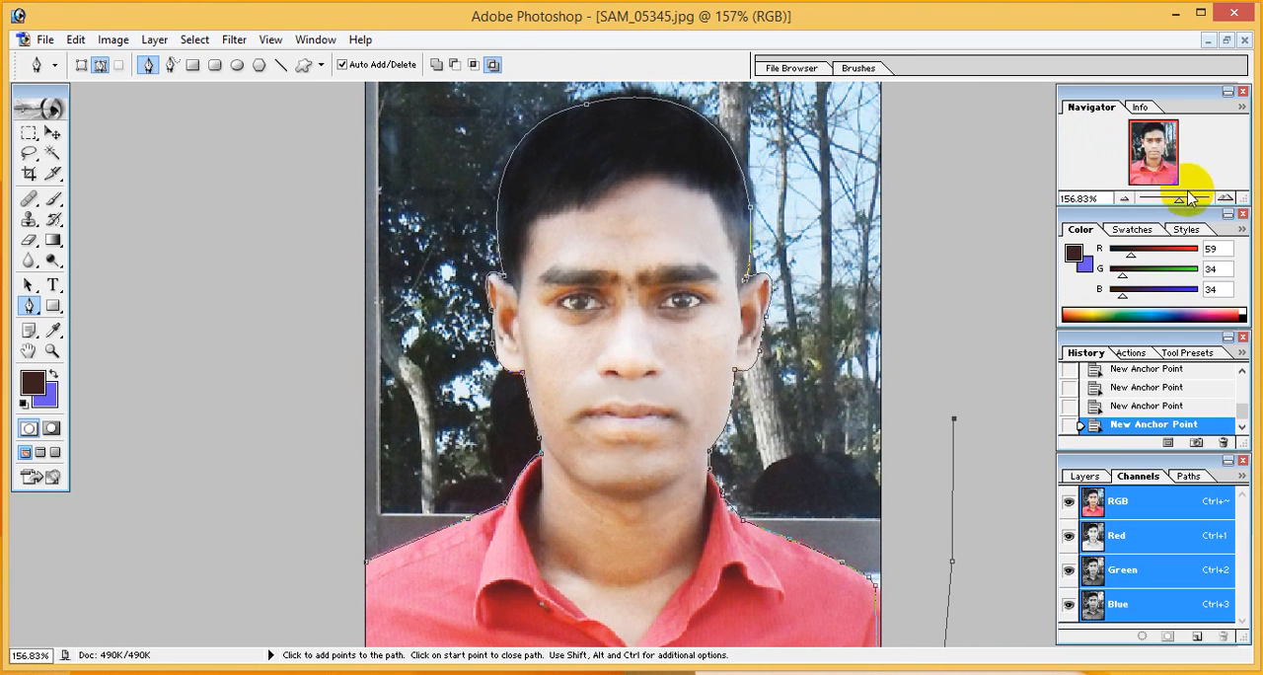
{"action": "left_click_drag", "start_coordinate": [1184, 200], "coordinate": [1175, 200]}
{"action": "left_click", "coordinate": [855, 185]}
{"action": "left_click", "coordinate": [840, 125]}
{"action": "left_click", "coordinate": [738, 95]}
{"action": "left_click", "coordinate": [559, 98]}
{"action": "left_click", "coordinate": [435, 113]}
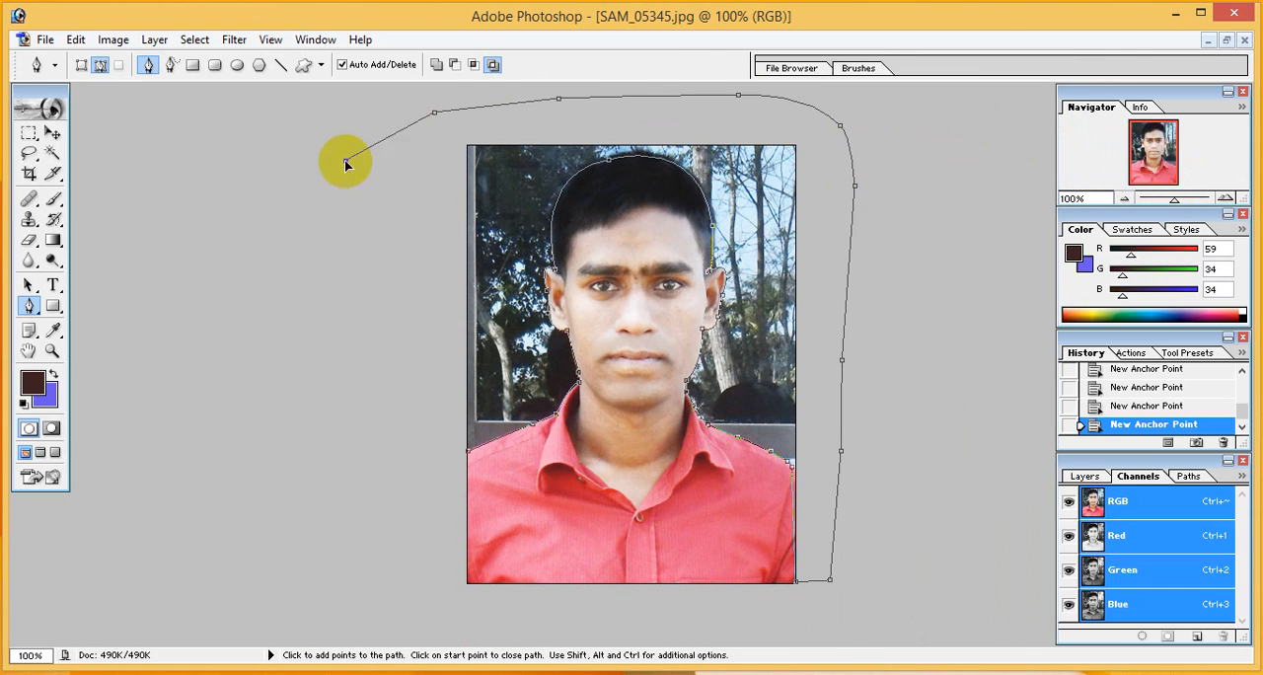
{"action": "left_click", "coordinate": [345, 159]}
{"action": "left_click", "coordinate": [367, 346]}
{"action": "left_click", "coordinate": [388, 529]}
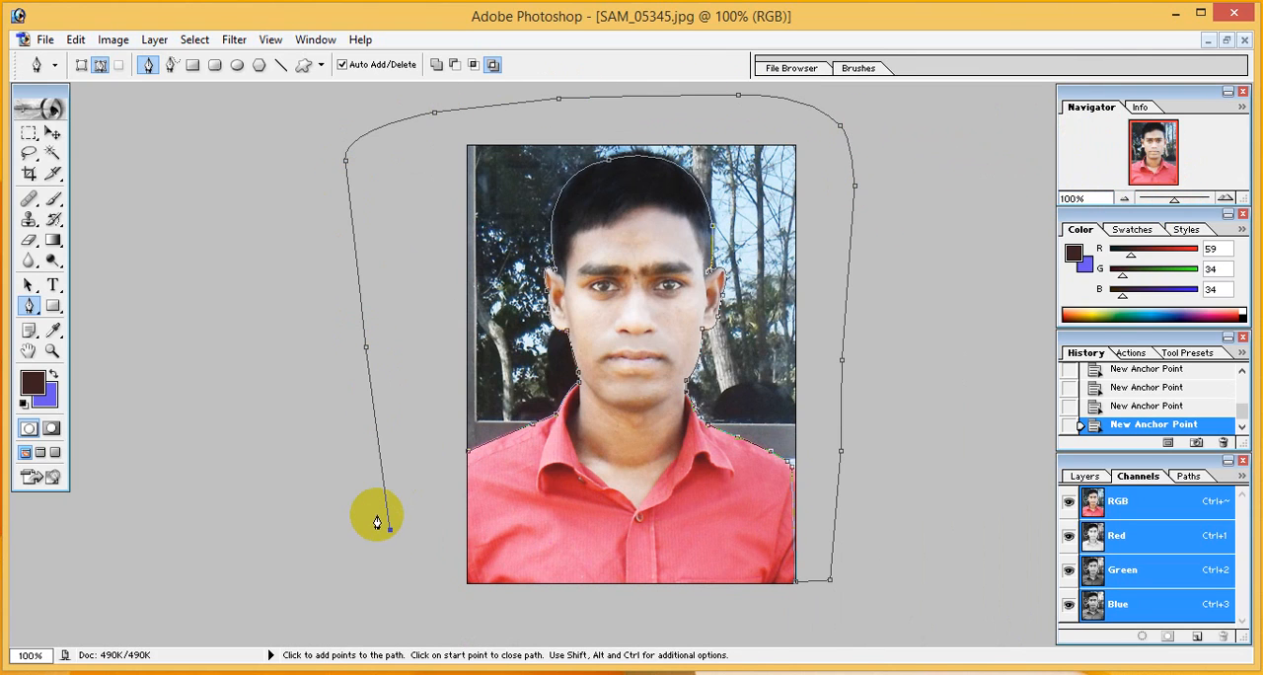
{"action": "key", "text": "ctrl+Return"}
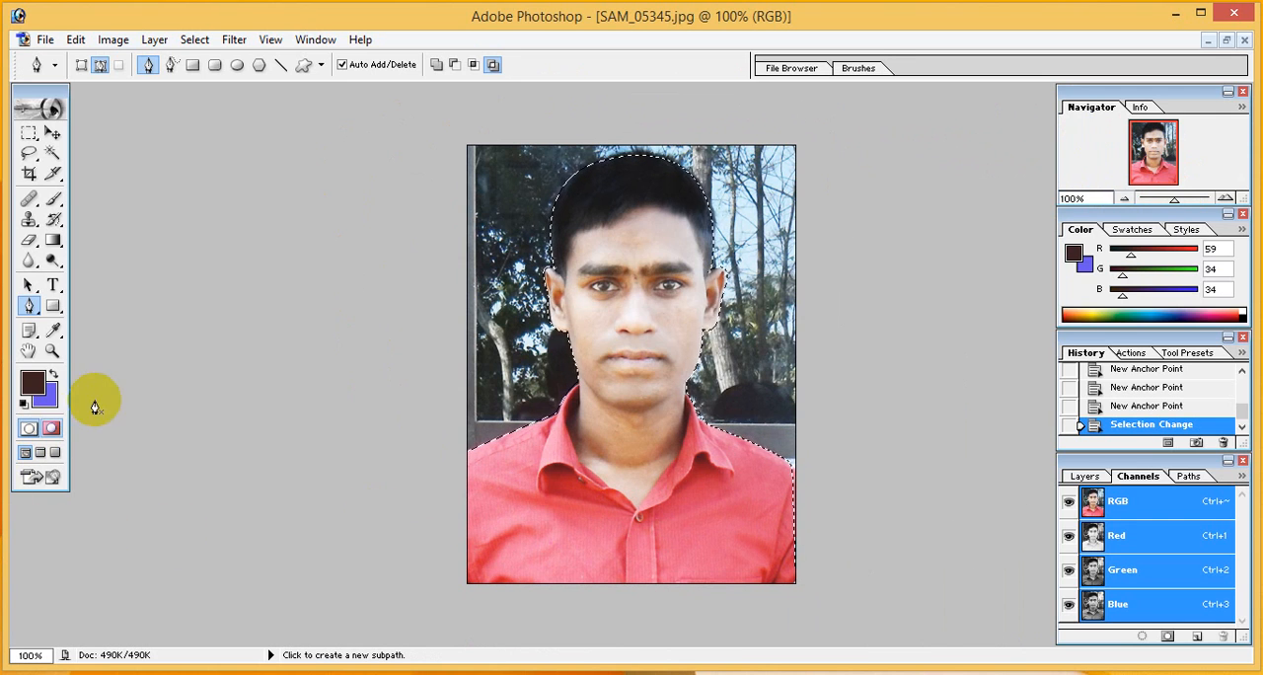
Set the foreground colour to blue-violet (R 102, G 58, B 244) and fill the selected backdrop around the man with solid blue-violet
{"action": "left_click", "coordinate": [51, 400]}
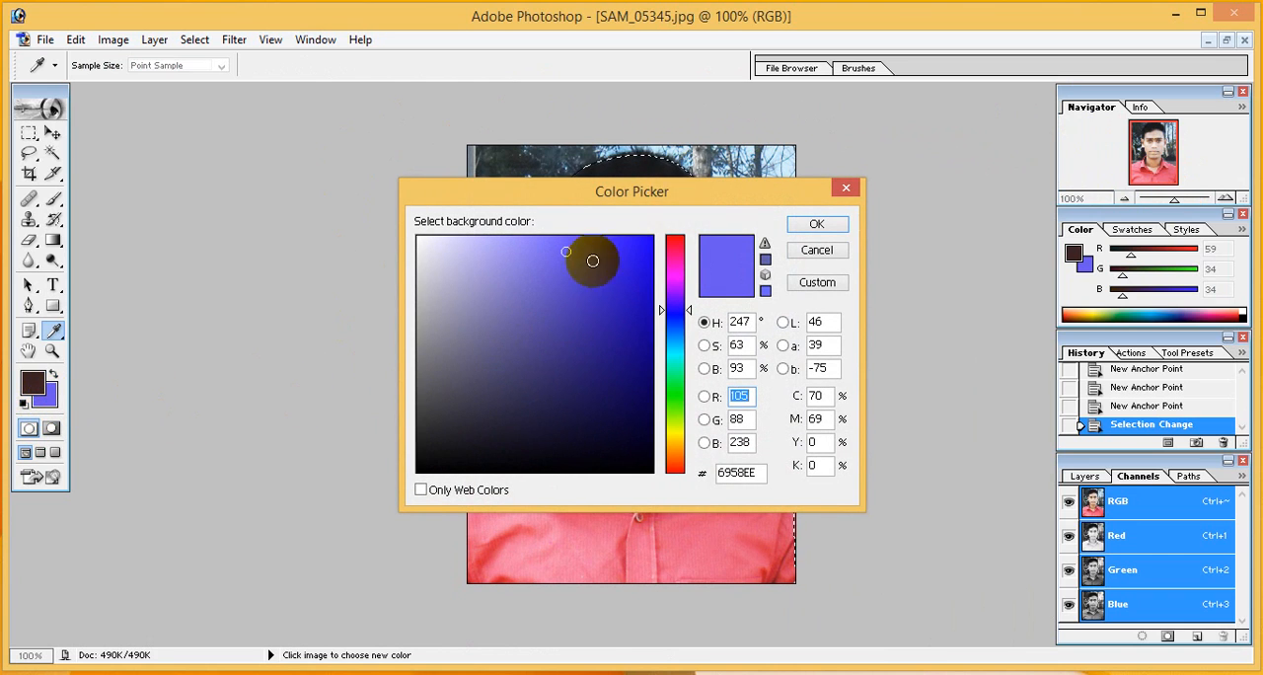
{"action": "left_click", "coordinate": [815, 225]}
{"action": "left_click", "coordinate": [48, 372]}
{"action": "left_click", "coordinate": [35, 380]}
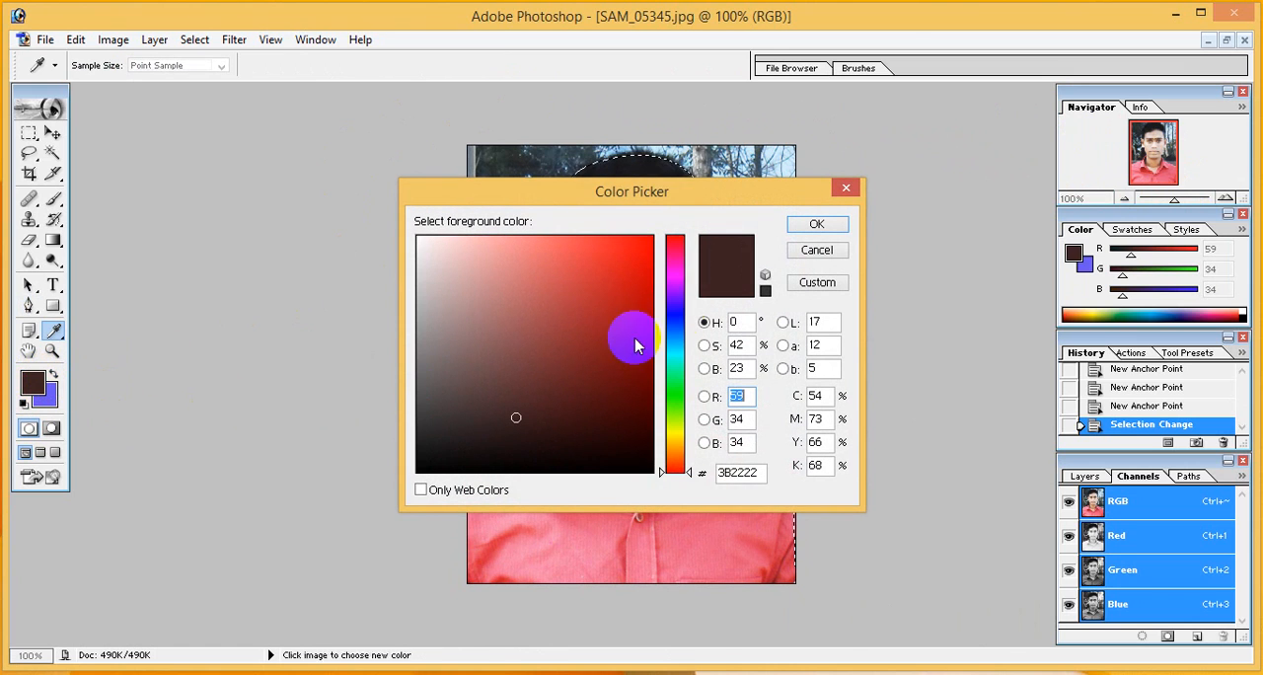
{"action": "left_click", "coordinate": [675, 305]}
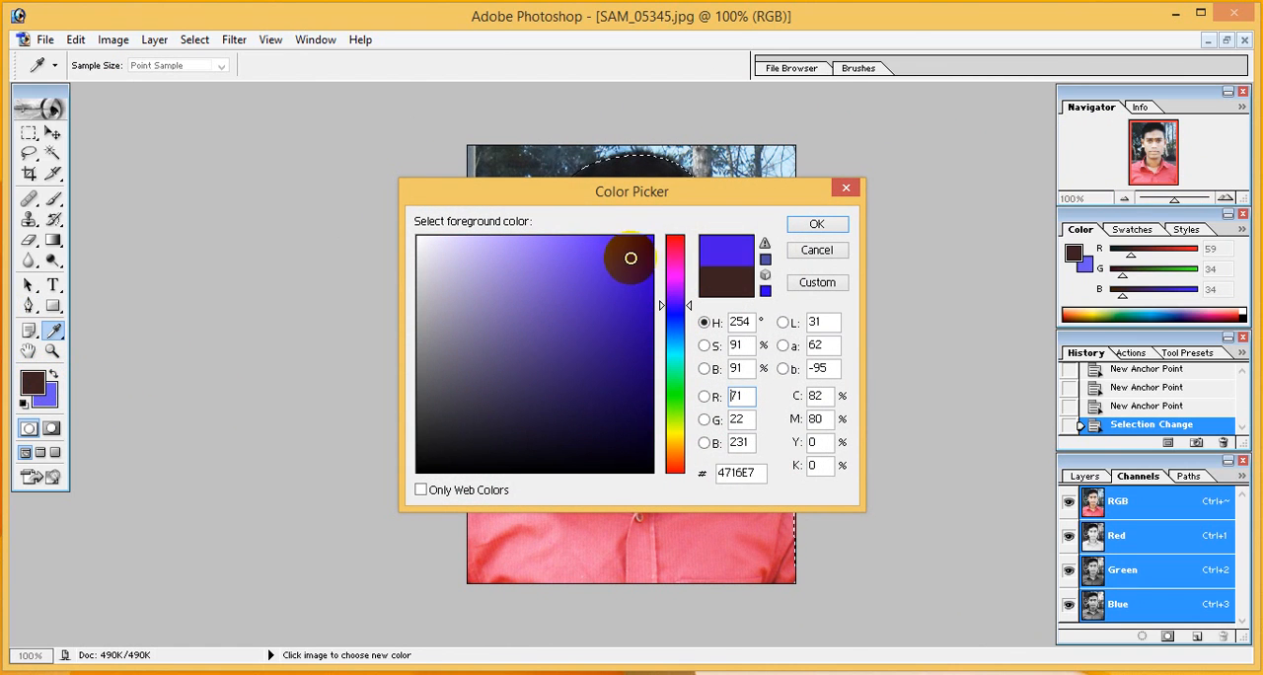
{"action": "left_click", "coordinate": [837, 224]}
{"action": "key", "text": "p"}
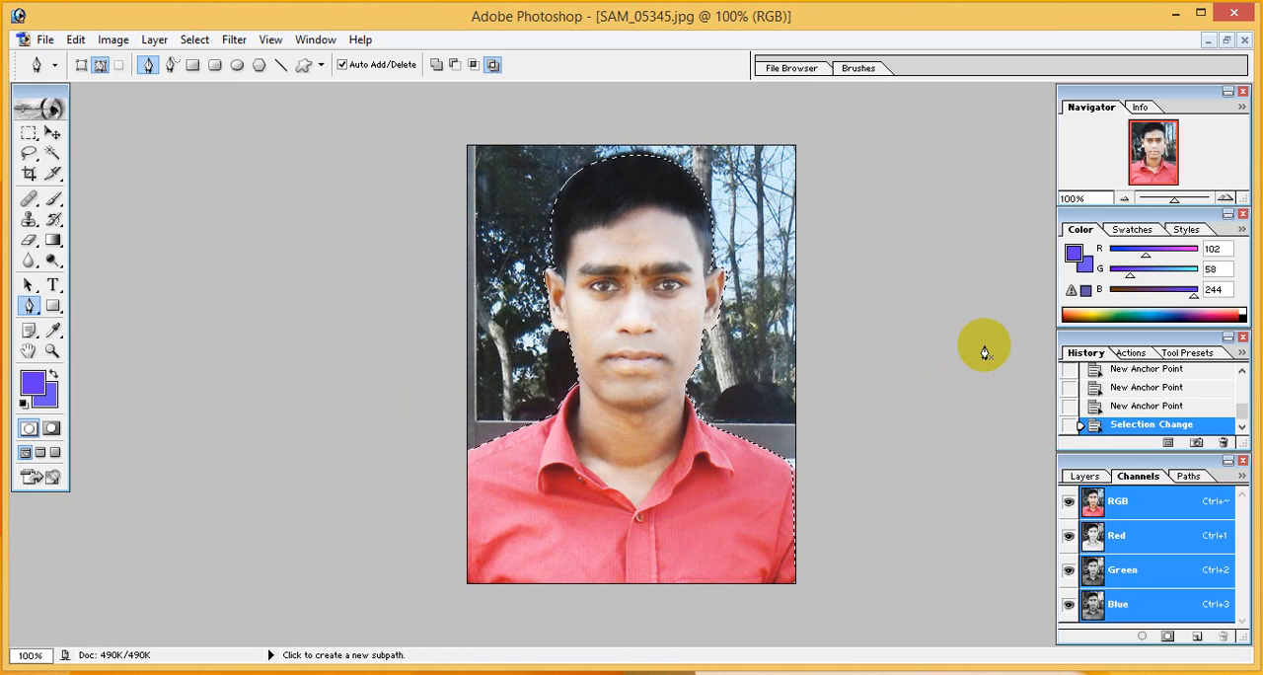
{"action": "key", "text": "alt+BackSpace"}
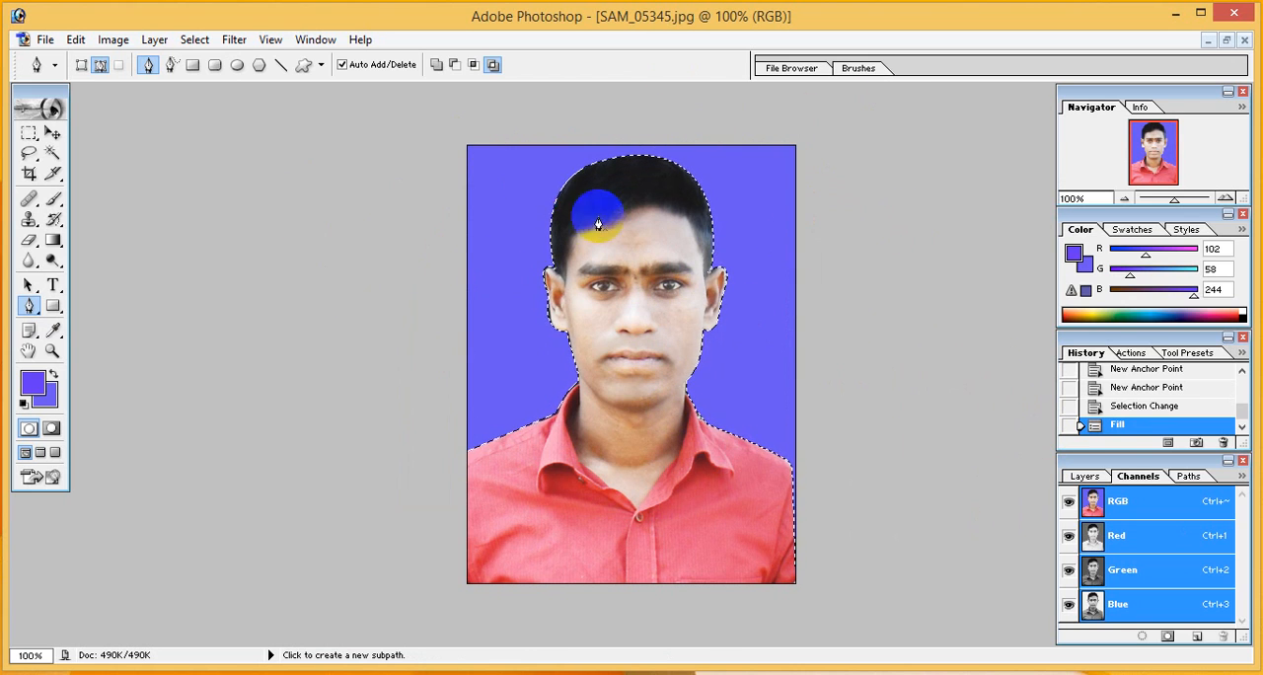
Set the background colour to a deeper blue, 4A34ED (R 74, G 52, B 237)
{"action": "left_click", "coordinate": [40, 396]}
{"action": "left_click", "coordinate": [502, 247]}
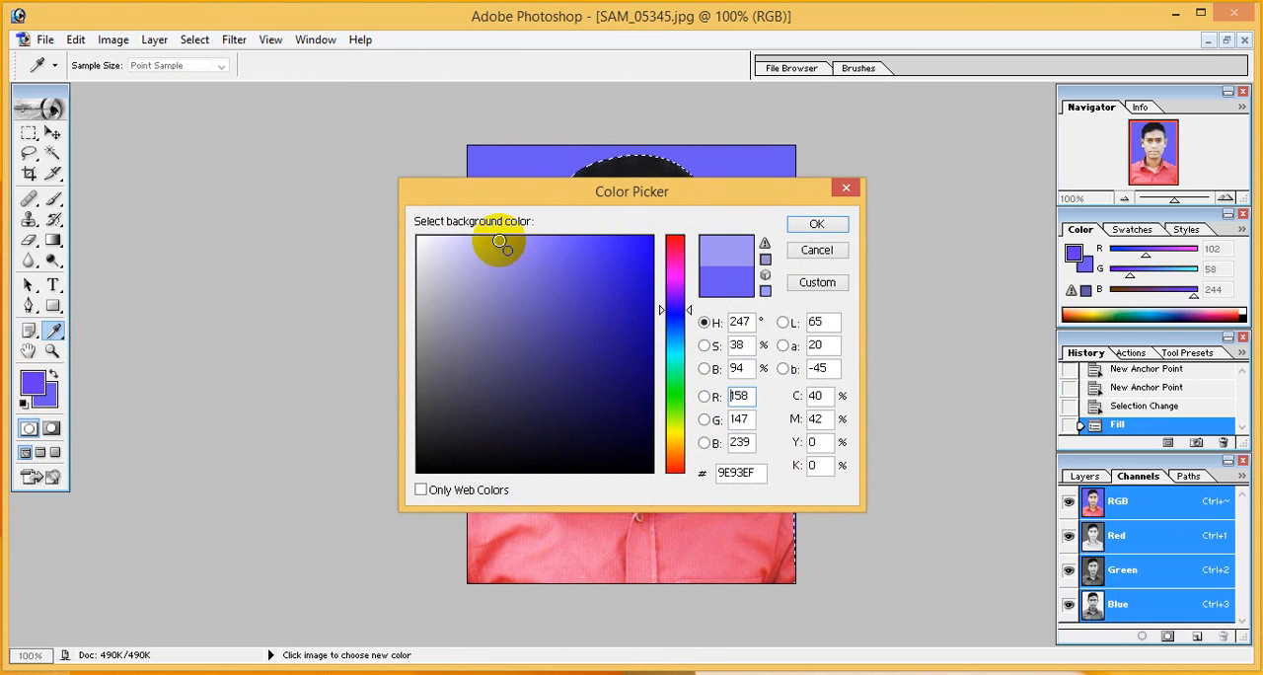
{"action": "left_click", "coordinate": [559, 245]}
{"action": "left_click", "coordinate": [600, 249]}
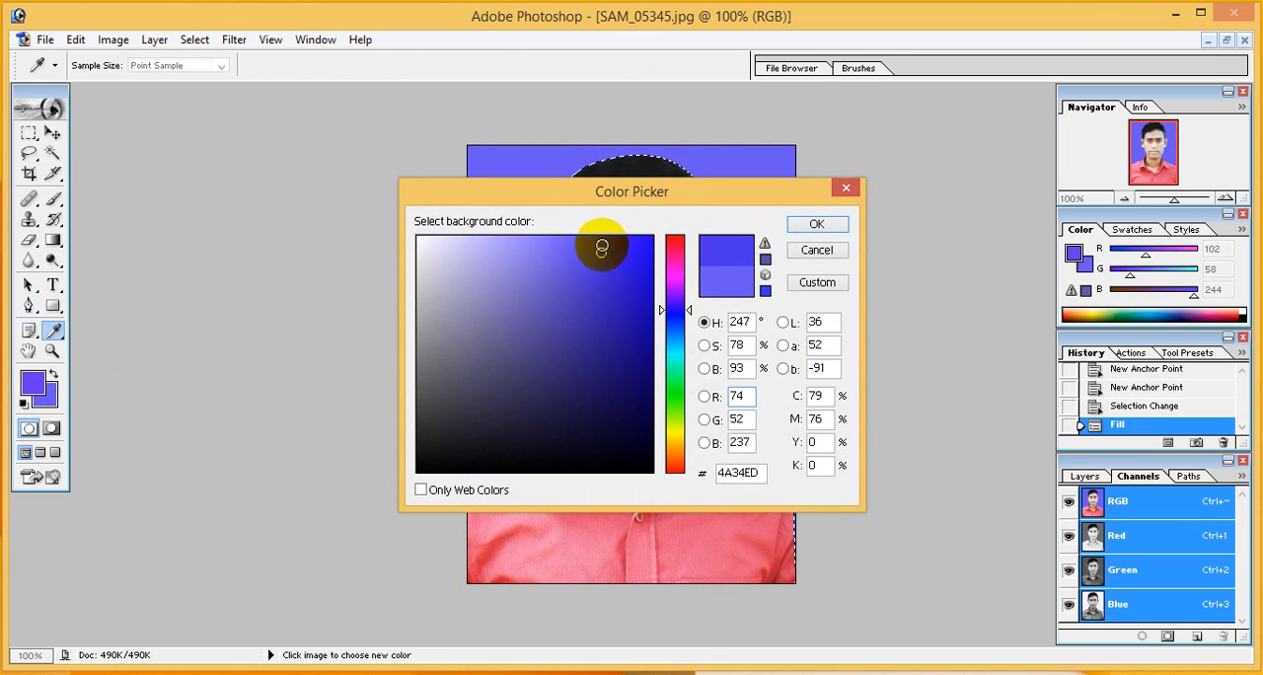
{"action": "left_click", "coordinate": [815, 224]}
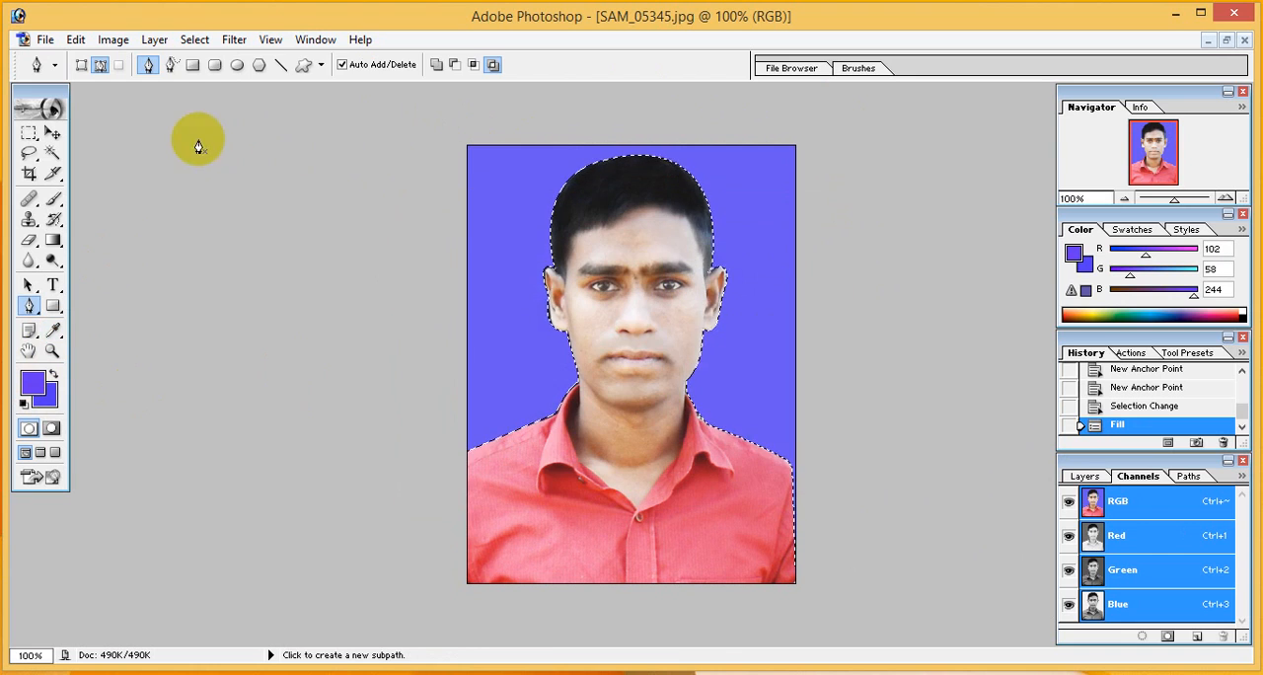
Deselect the filled backdrop and inspect the cutout edges around the face and collar at about 223%
{"action": "left_click", "coordinate": [195, 40]}
{"action": "left_click", "coordinate": [209, 78]}
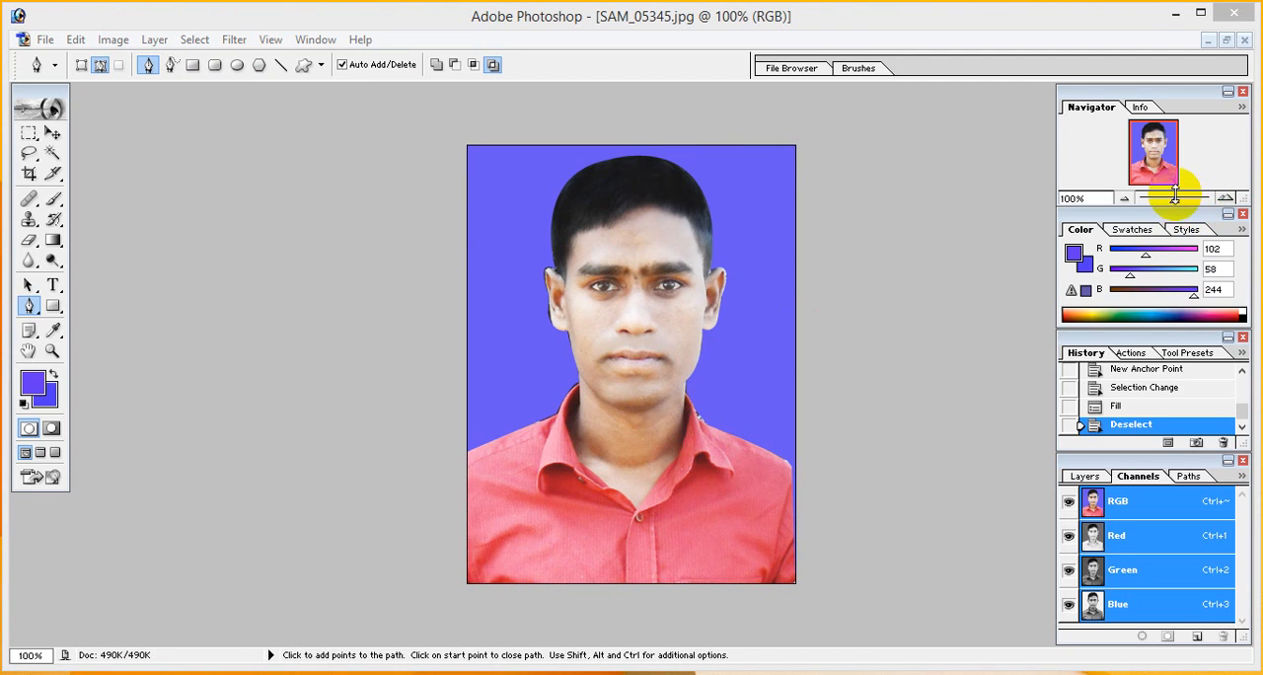
{"action": "left_click_drag", "start_coordinate": [1174, 203], "coordinate": [1185, 205]}
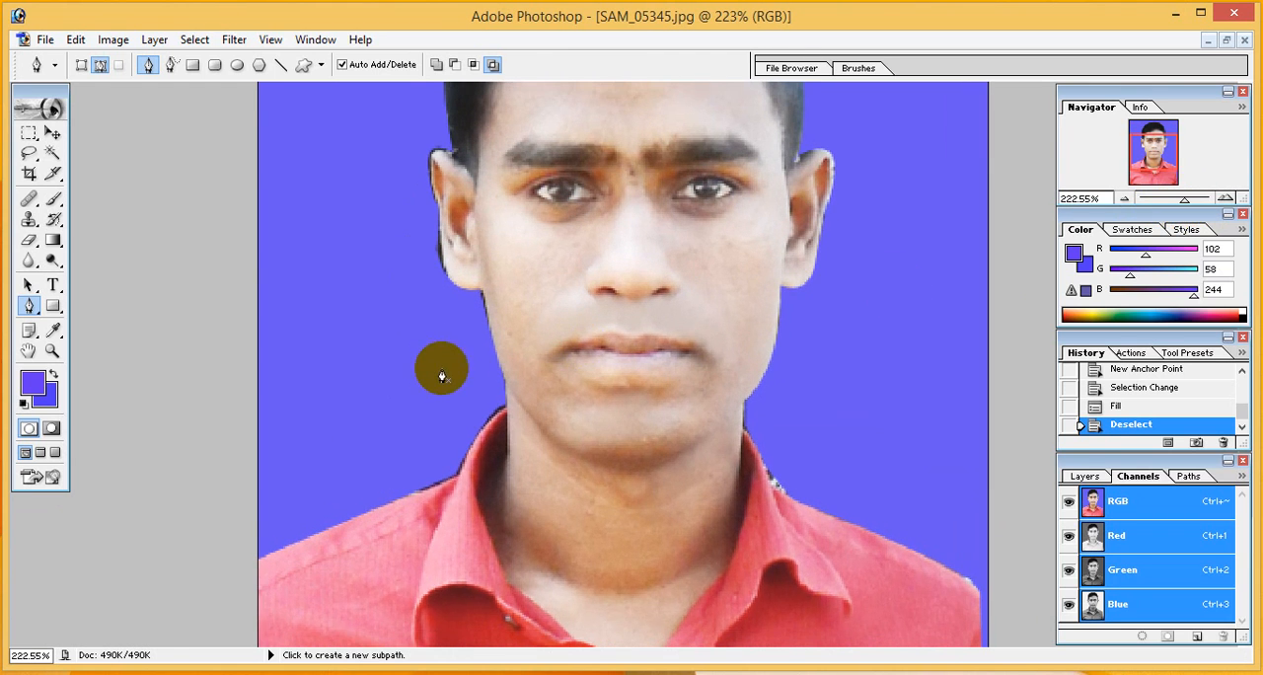
Try to retouch the forehead skin beside the temple with the Clone Stamp, sampling from nearby skin
{"action": "scroll", "coordinate": [443, 361], "scroll_direction": "up", "scroll_amount": 5}
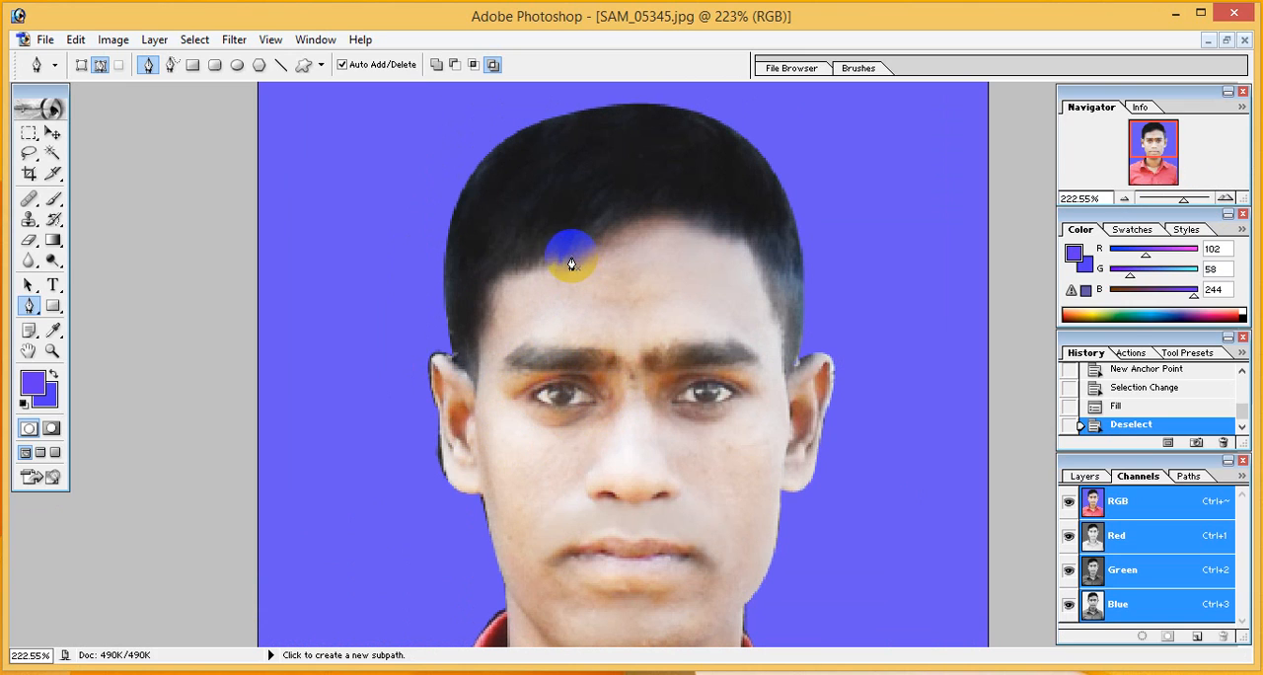
{"action": "left_click", "coordinate": [28, 221]}
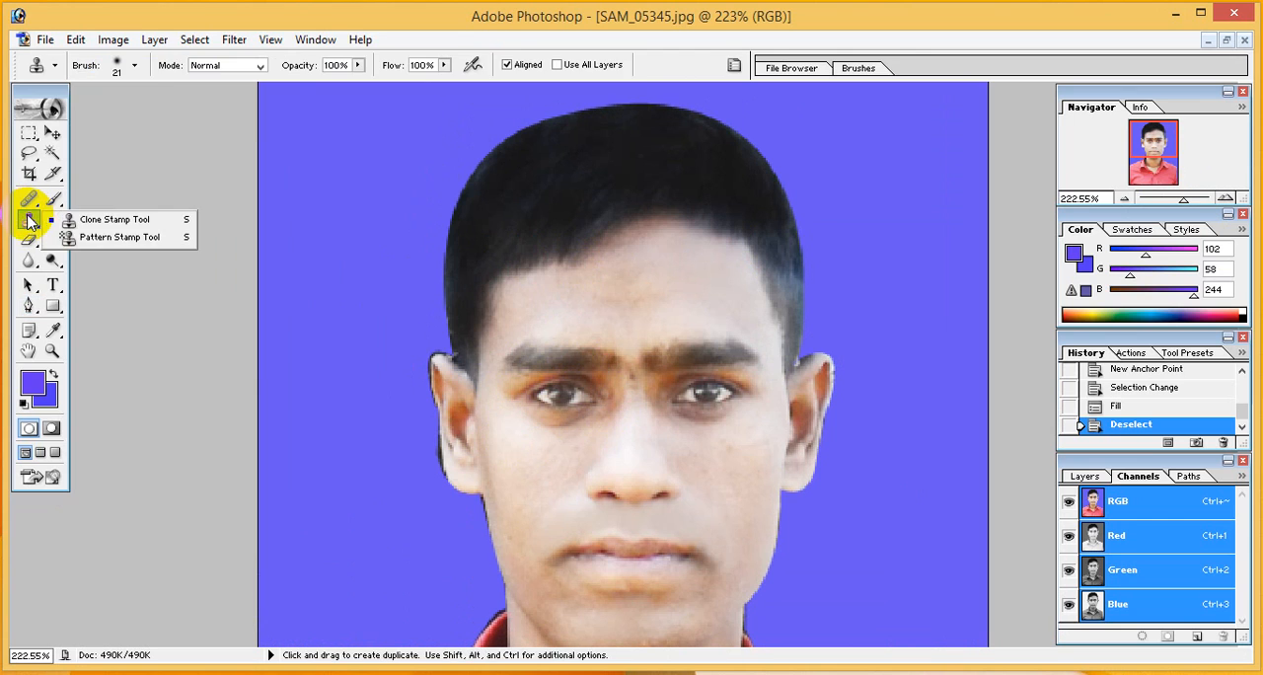
{"action": "left_click", "coordinate": [99, 220]}
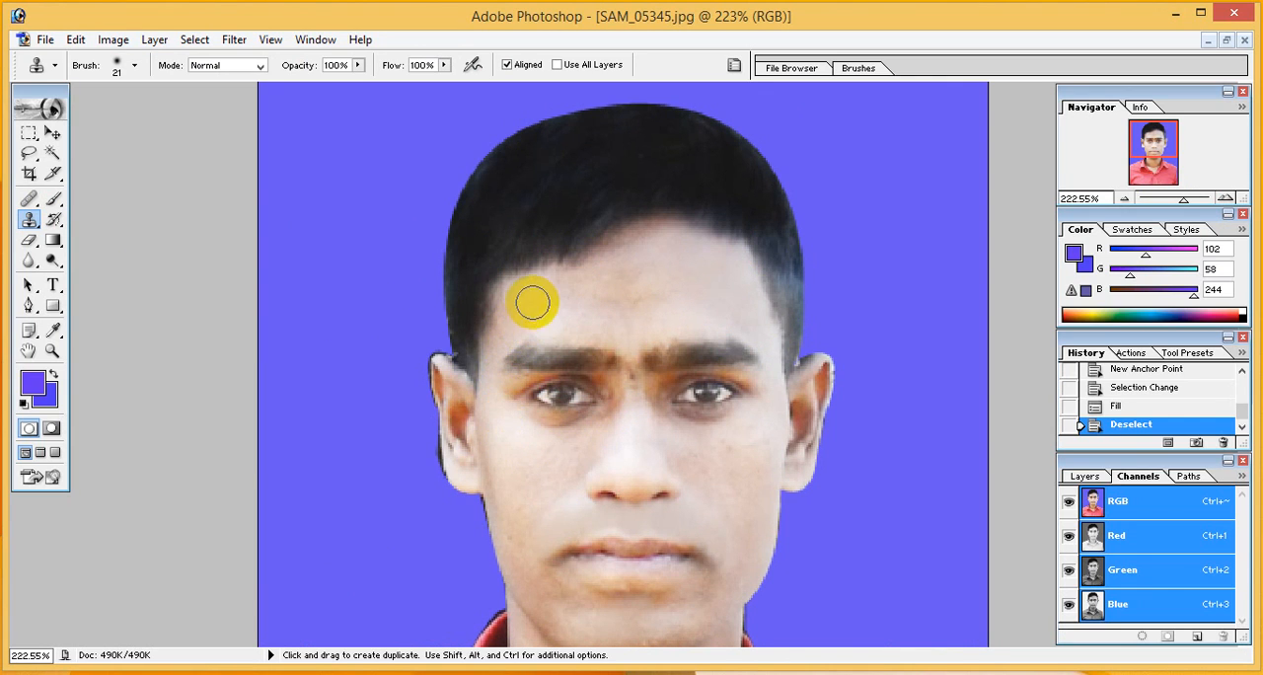
{"action": "key", "text": "alt"}
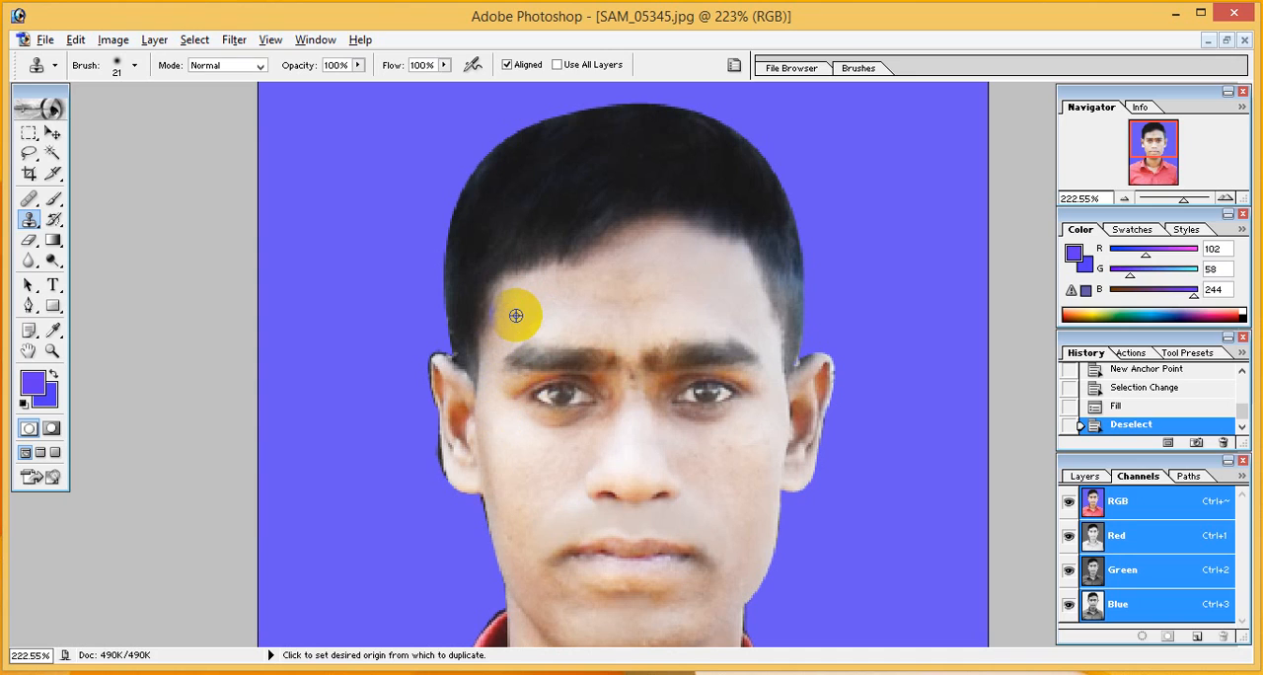
{"action": "left_click", "coordinate": [517, 317], "text": "alt"}
{"action": "left_click", "coordinate": [512, 332]}
{"action": "left_click", "coordinate": [519, 331]}
{"action": "left_click", "coordinate": [530, 329]}
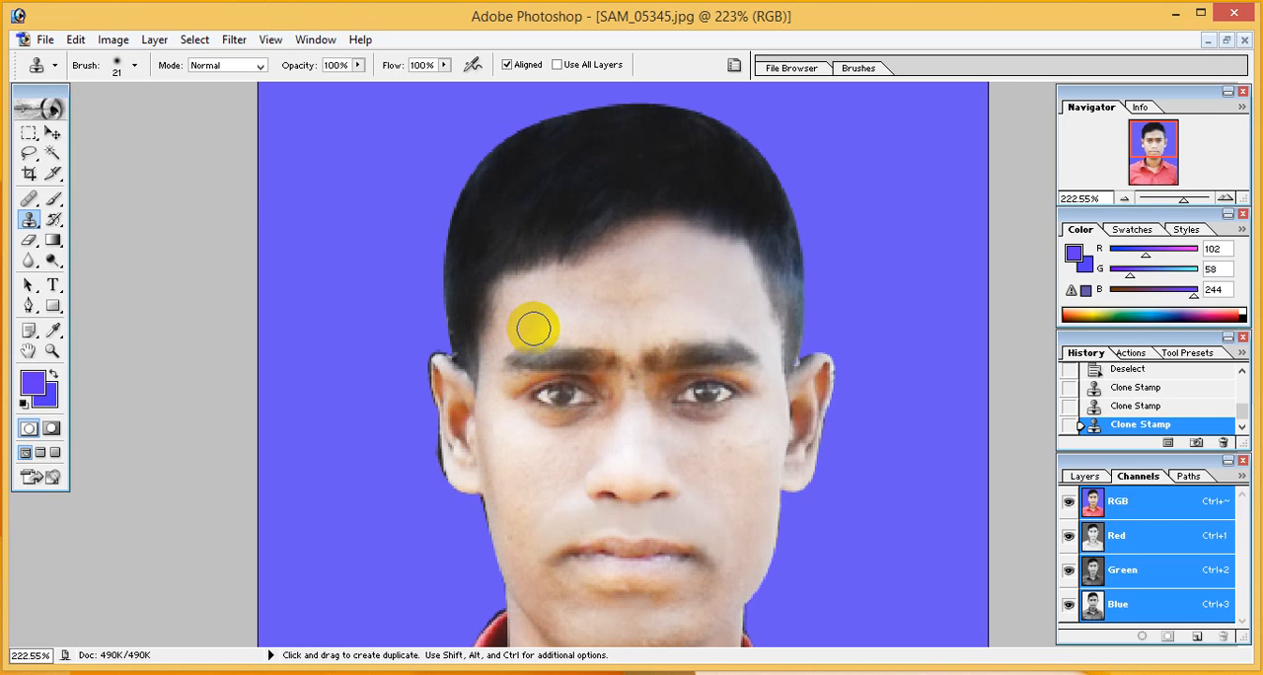
Try to clone clean cheek skin over the shadowed areas beneath both eyes
{"action": "key", "text": "alt"}
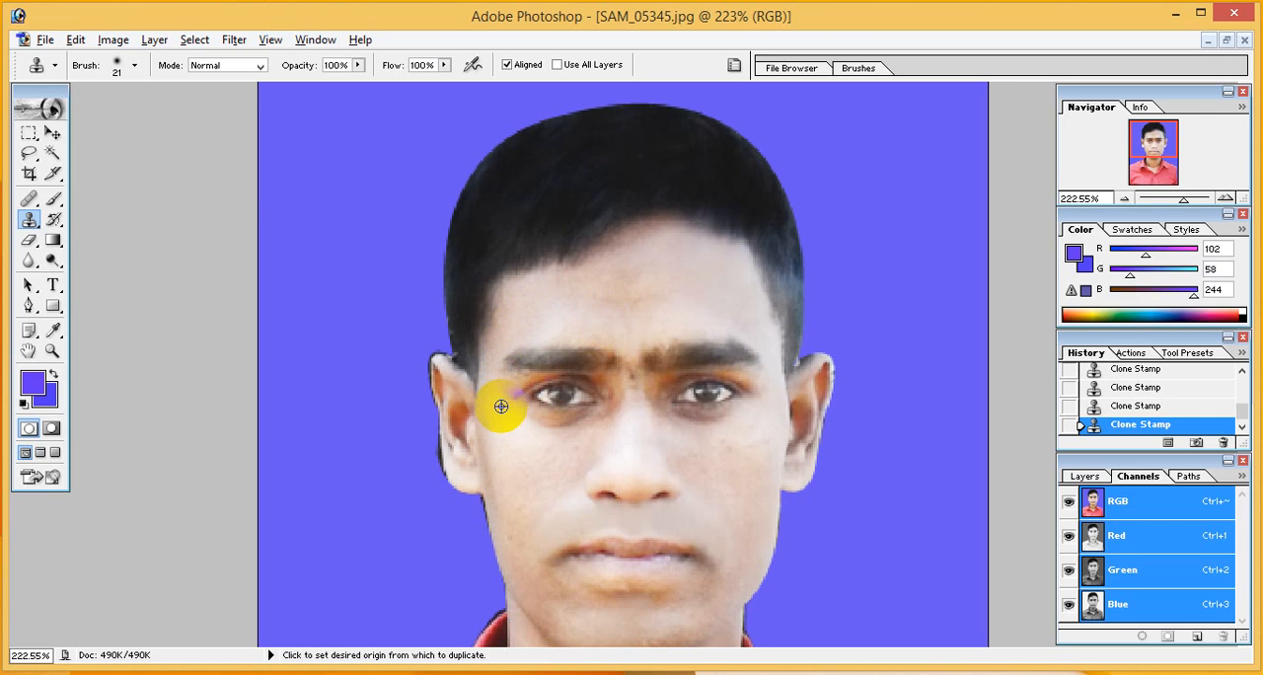
{"action": "left_click", "coordinate": [521, 430], "text": "alt"}
{"action": "mouse_move", "coordinate": [550, 438]}
{"action": "left_mouse_down"}
{"action": "mouse_move", "coordinate": [592, 423]}
{"action": "mouse_move", "coordinate": [536, 422]}
{"action": "mouse_move", "coordinate": [542, 436]}
{"action": "left_mouse_up"}
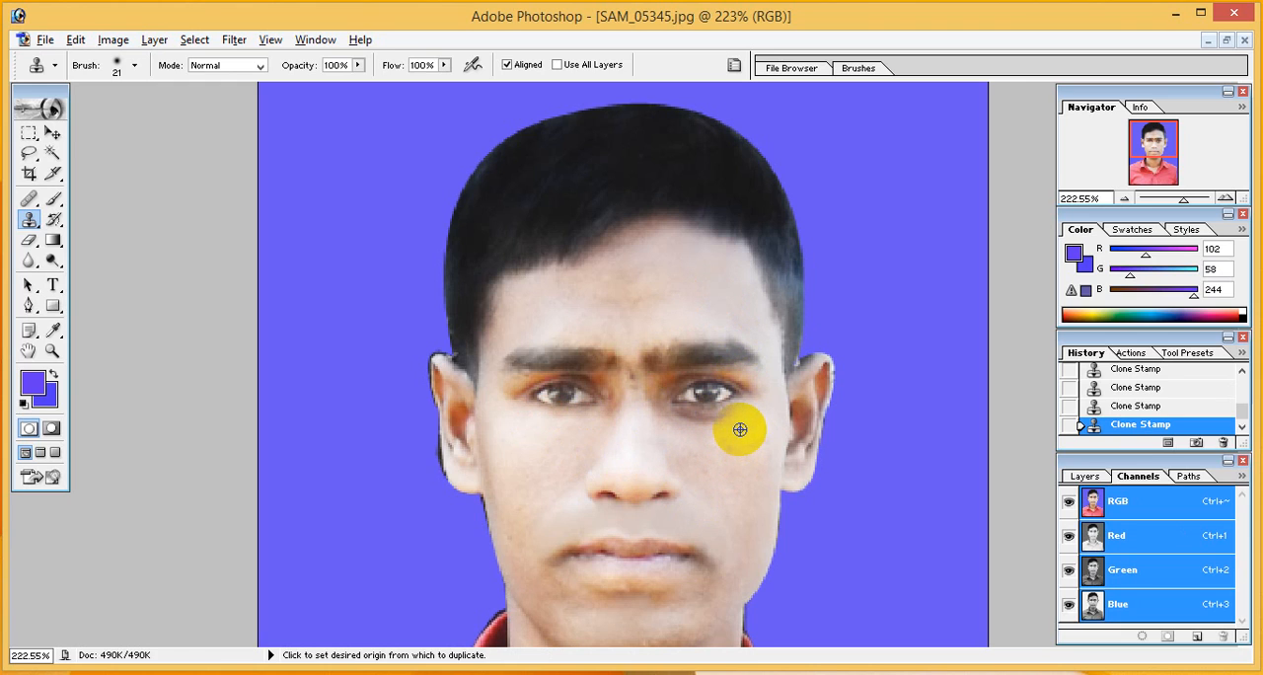
{"action": "left_click", "coordinate": [742, 425], "text": "alt"}
{"action": "left_click", "coordinate": [713, 422]}
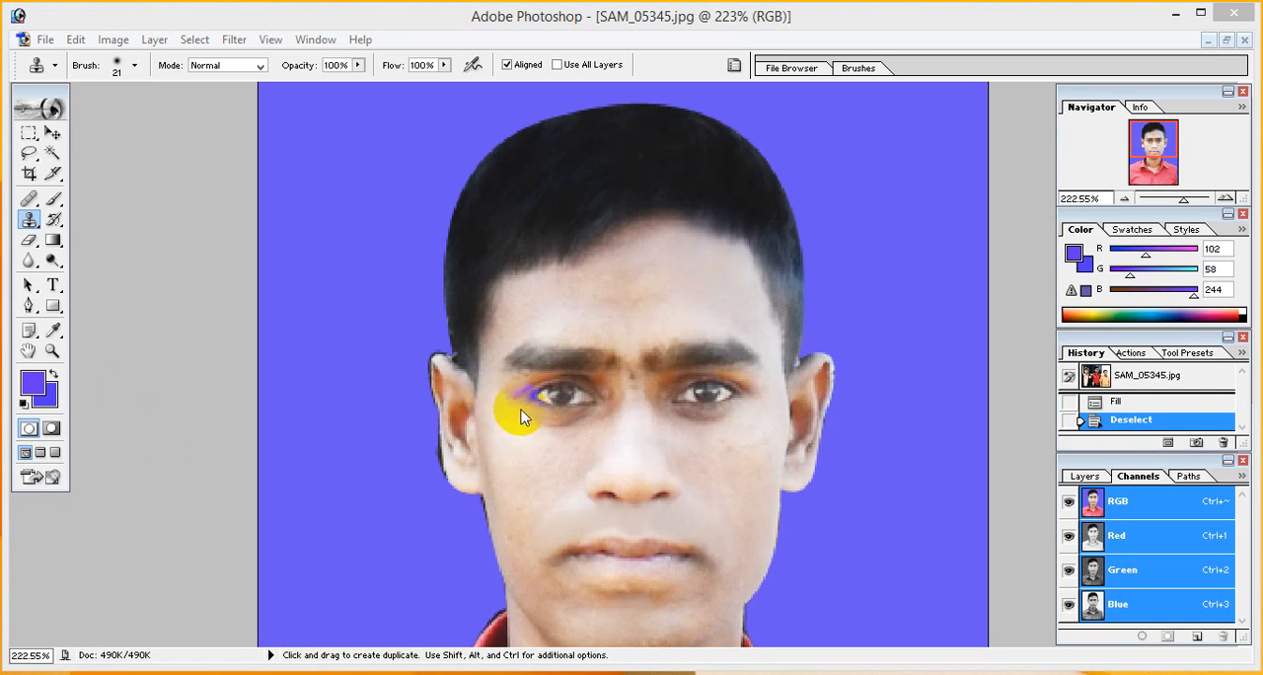
Clone plain backdrop over the dark fringe beside the lower part of the ear on the image's left
{"action": "left_click", "coordinate": [29, 221]}
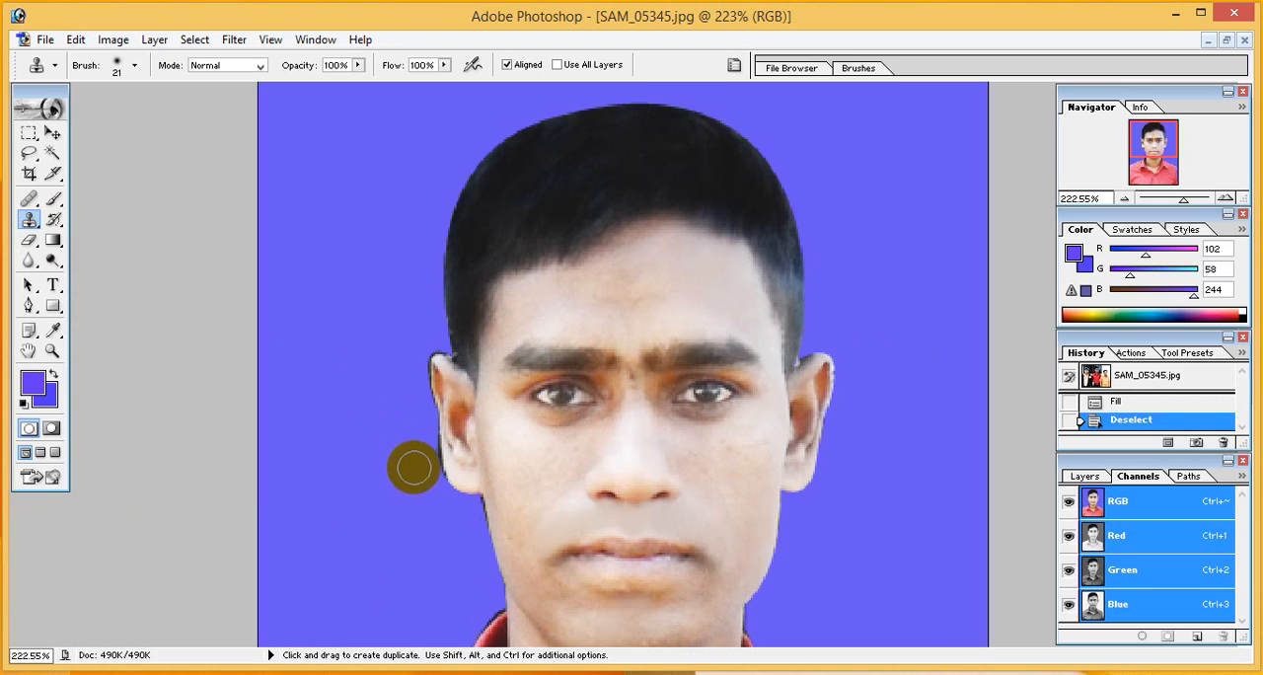
{"action": "left_click", "coordinate": [396, 443], "text": "alt"}
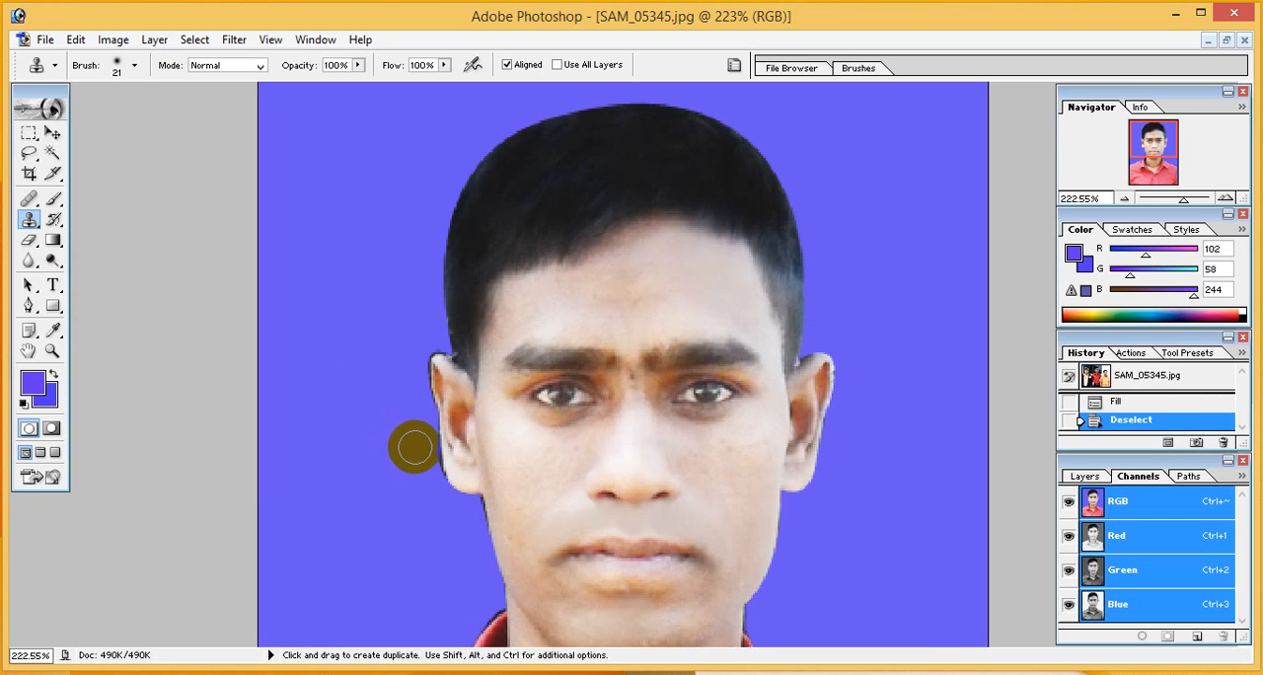
{"action": "left_click", "coordinate": [423, 451]}
{"action": "left_click", "coordinate": [423, 453]}
{"action": "left_click", "coordinate": [422, 454]}
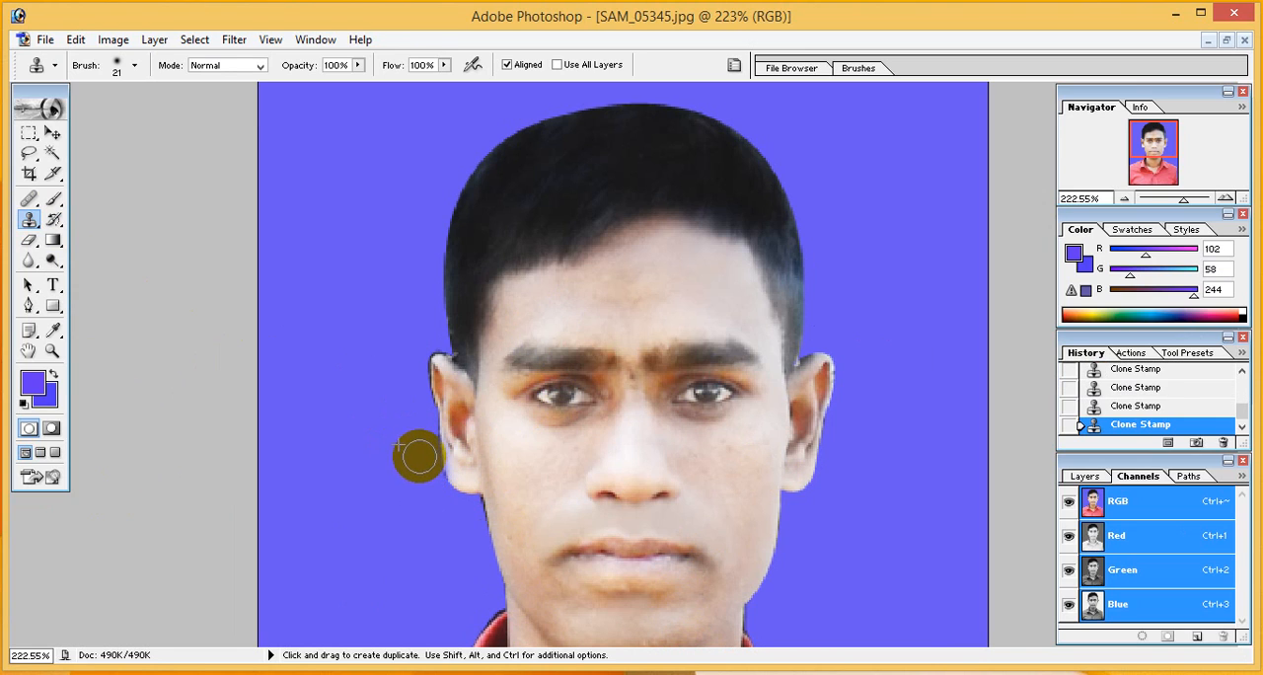
Reduce the Clone Stamp to 35% opacity and 55% flow, and retouch the forehead skin just below the hairline
{"action": "left_click", "coordinate": [444, 66]}
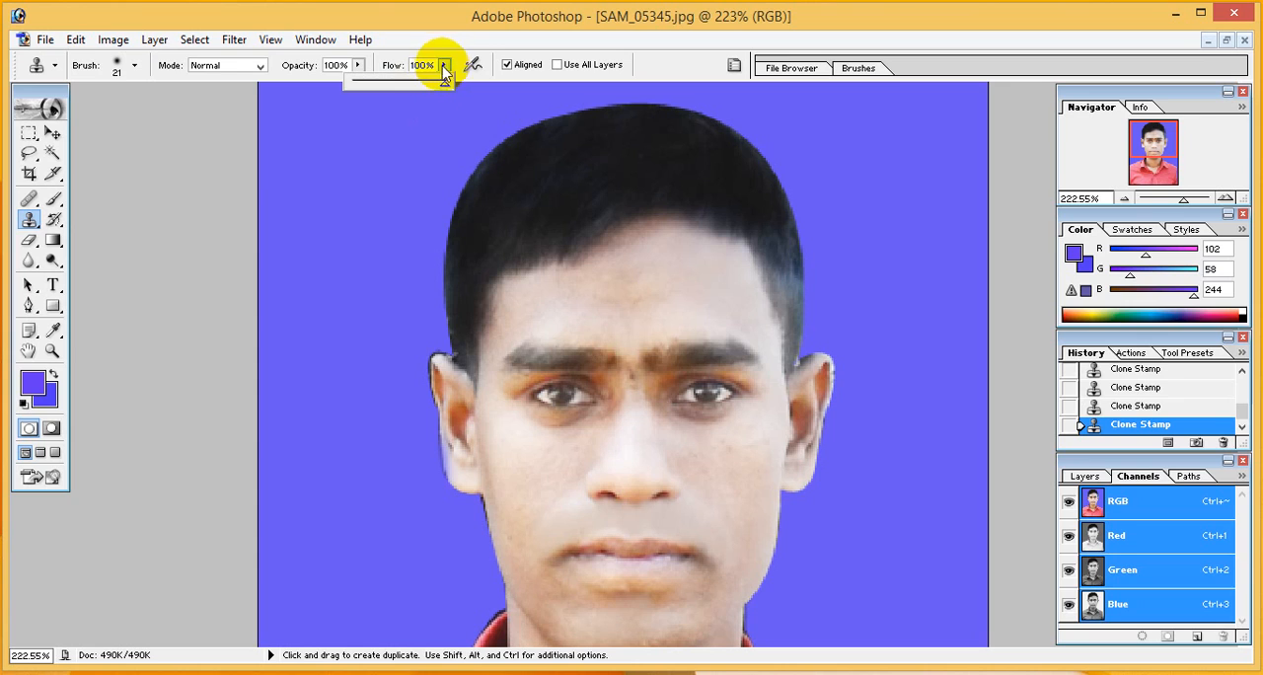
{"action": "left_click_drag", "start_coordinate": [440, 85], "coordinate": [326, 89]}
{"action": "left_click", "coordinate": [357, 65]}
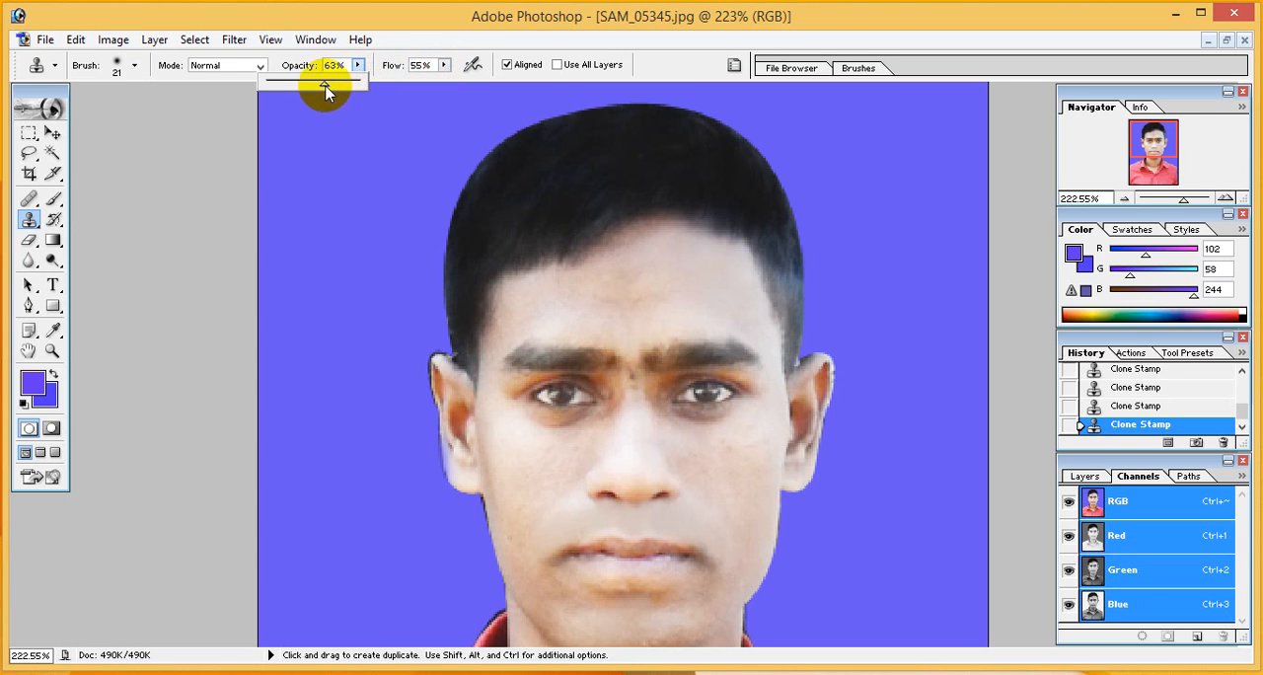
{"action": "left_click", "coordinate": [628, 274], "text": "alt"}
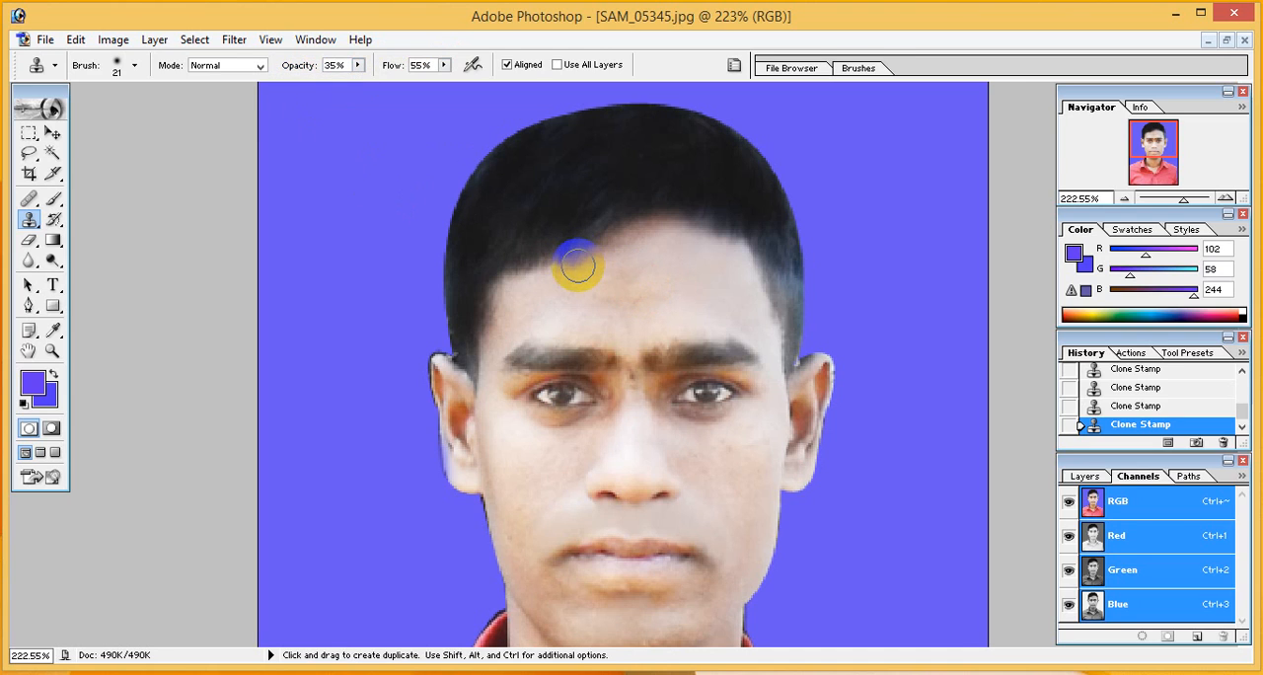
{"action": "mouse_move", "coordinate": [571, 266]}
{"action": "left_mouse_down"}
{"action": "mouse_move", "coordinate": [634, 269]}
{"action": "mouse_move", "coordinate": [618, 256]}
{"action": "mouse_move", "coordinate": [583, 267]}
{"action": "mouse_move", "coordinate": [604, 312]}
{"action": "mouse_move", "coordinate": [567, 294]}
{"action": "left_mouse_up"}
{"action": "left_click", "coordinate": [636, 269], "text": "alt"}
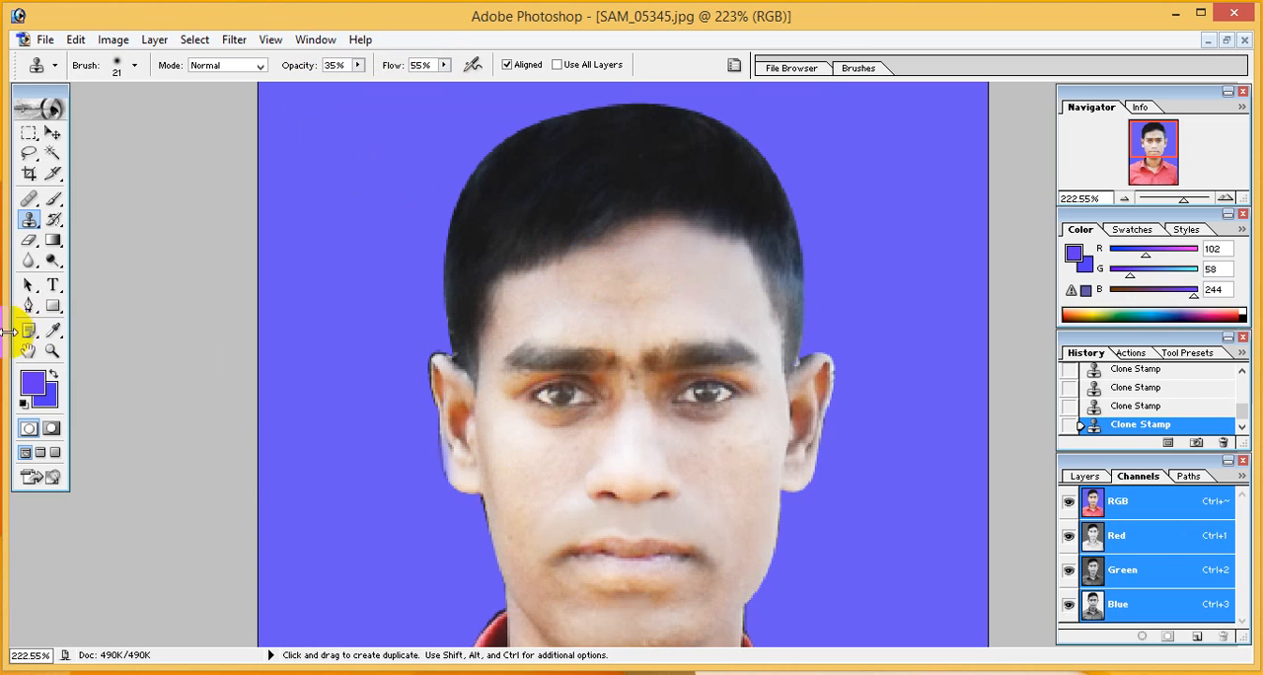
Outline the dark fringe beside the image's left ear with a Pen path, convert it to a selection and cut it to the background colour
{"action": "left_click", "coordinate": [28, 305]}
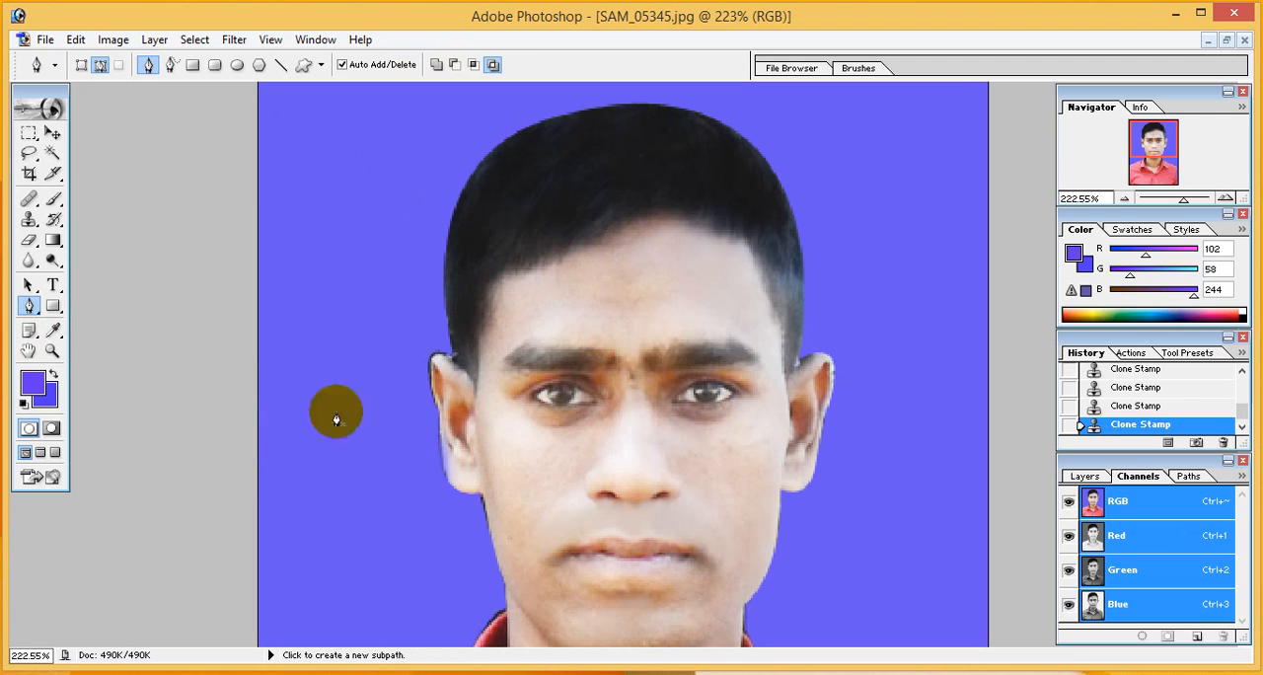
{"action": "left_click", "coordinate": [448, 486]}
{"action": "left_click", "coordinate": [436, 439]}
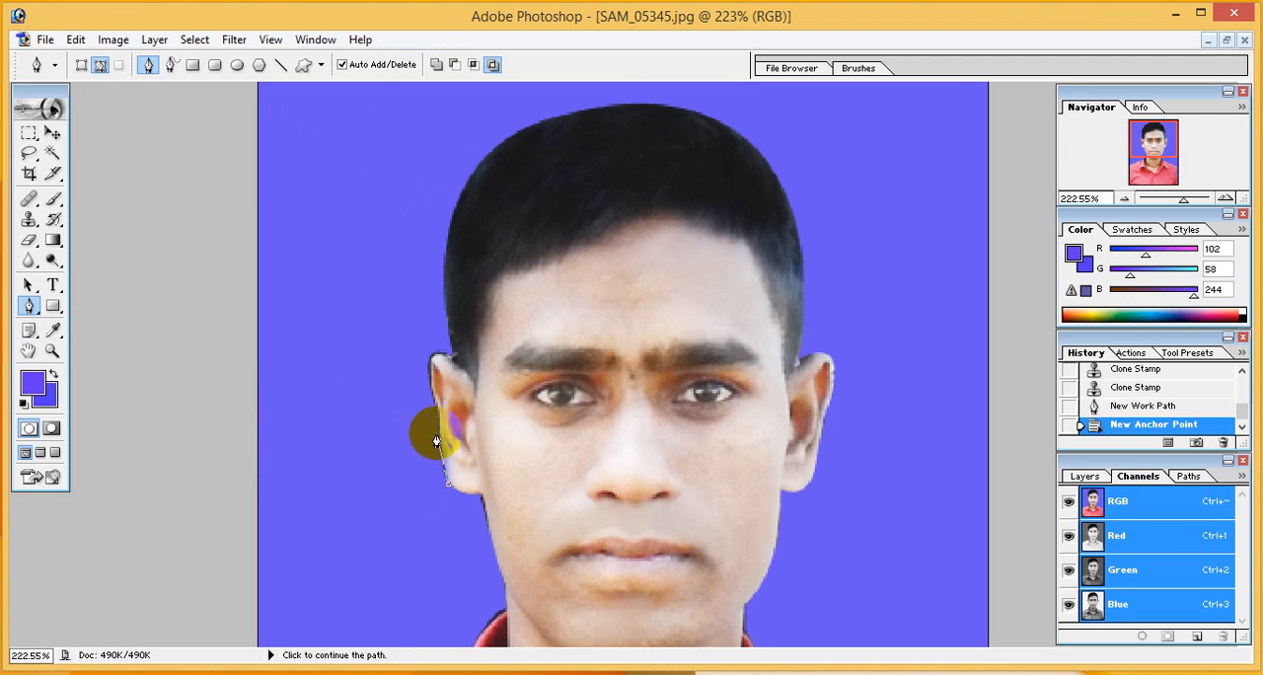
{"action": "left_click", "coordinate": [436, 414]}
{"action": "left_click", "coordinate": [335, 436]}
{"action": "left_click_drag", "start_coordinate": [378, 502], "coordinate": [385, 511]}
{"action": "left_click", "coordinate": [426, 561]}
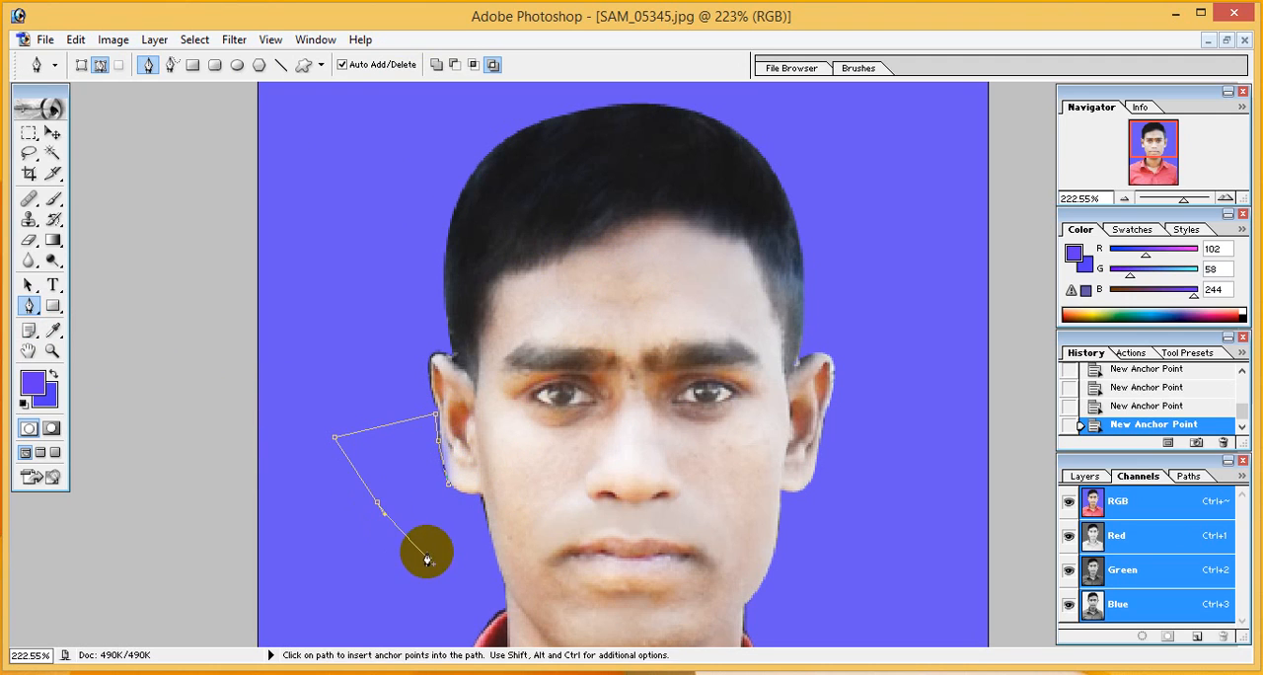
{"action": "key", "text": "ctrl+Return"}
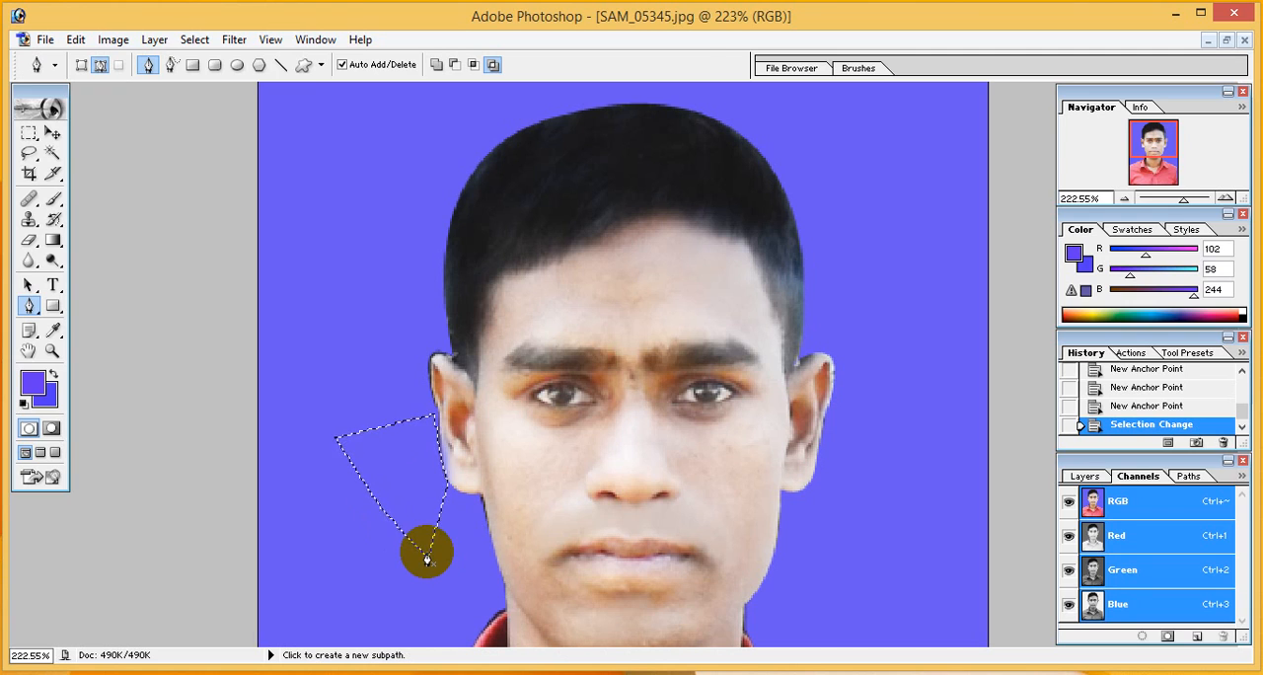
{"action": "key", "text": "ctrl+x"}
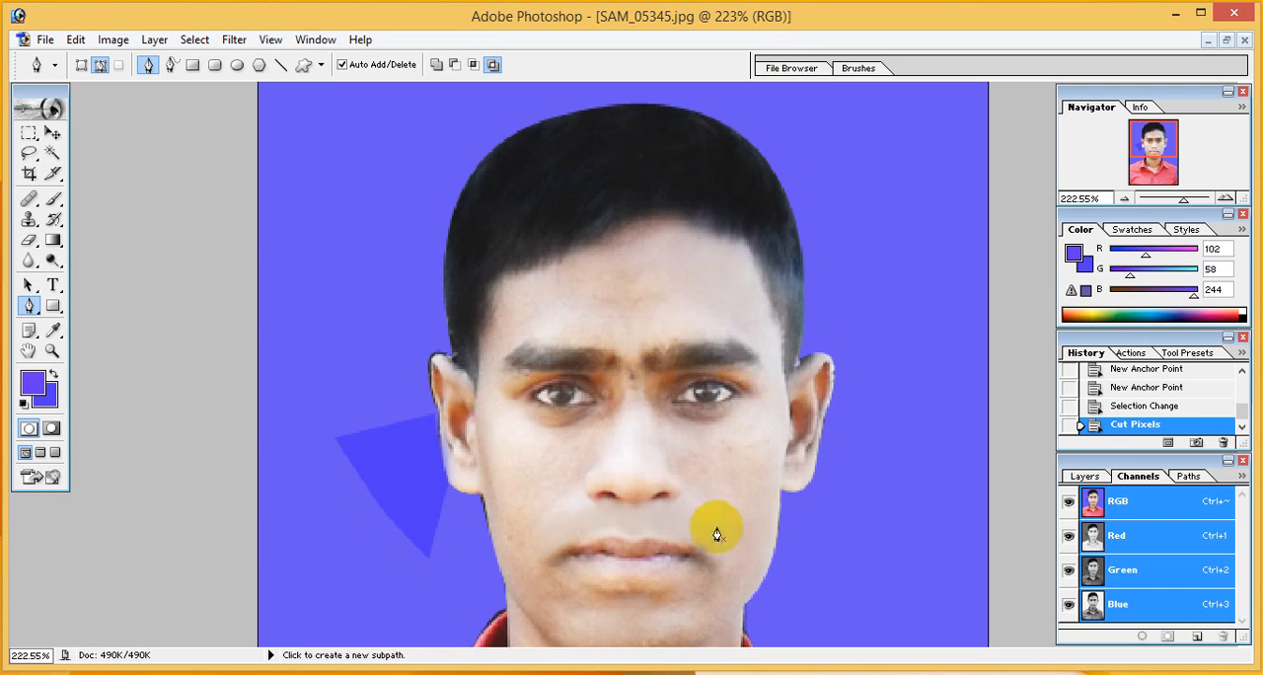
Outline the fringe along the image's right collar and neck with a Pen path, convert it to a selection and cut it to the background colour
{"action": "scroll", "coordinate": [858, 434], "scroll_direction": "down", "scroll_amount": 5}
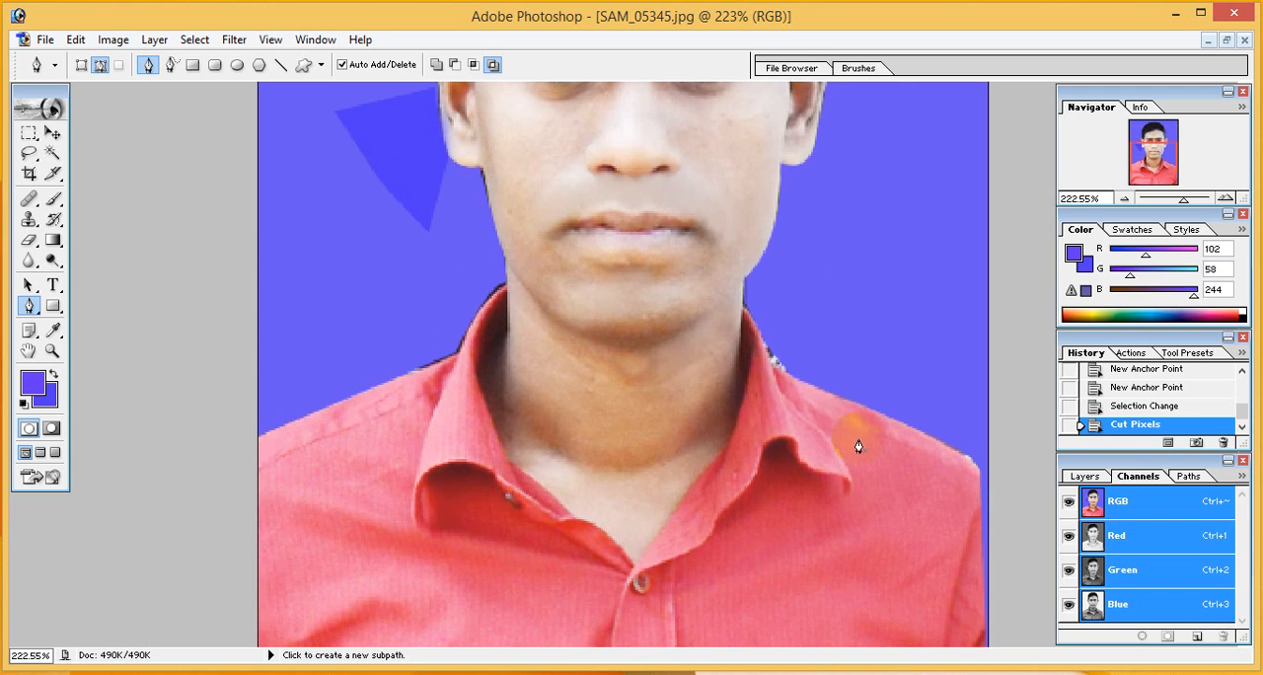
{"action": "left_click", "coordinate": [782, 377]}
{"action": "left_click", "coordinate": [764, 349]}
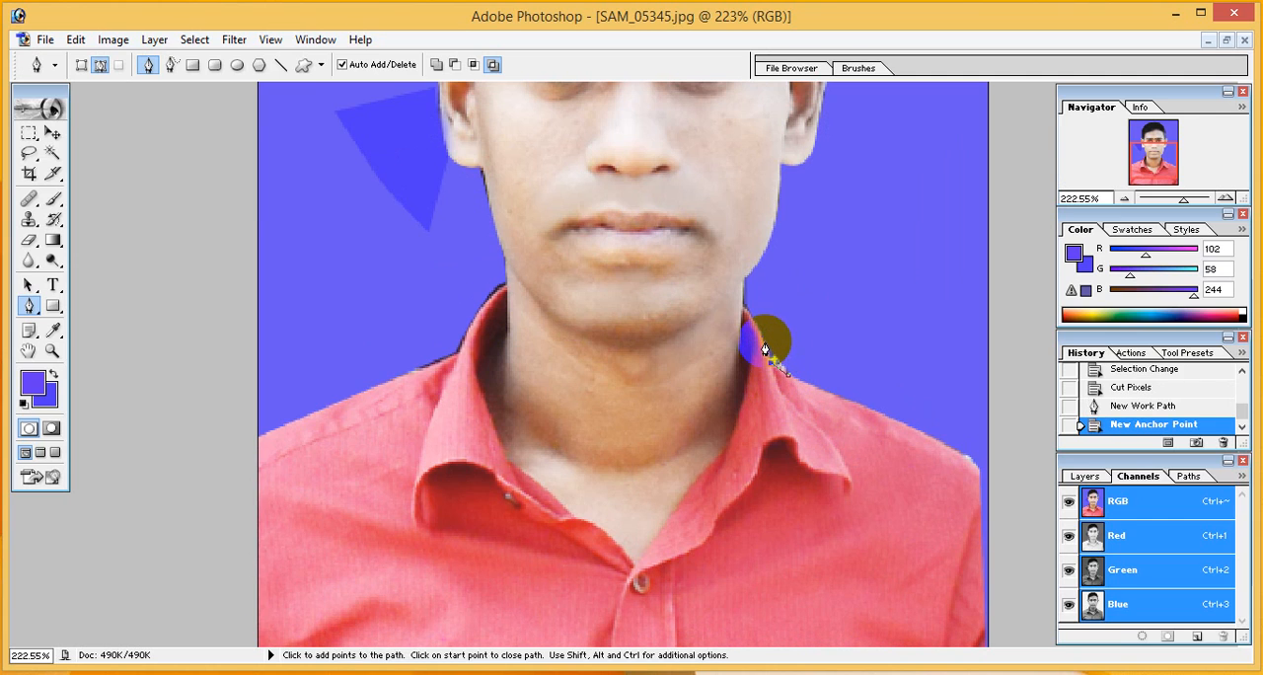
{"action": "left_click", "coordinate": [756, 332]}
{"action": "left_click", "coordinate": [750, 322]}
{"action": "left_click", "coordinate": [742, 307]}
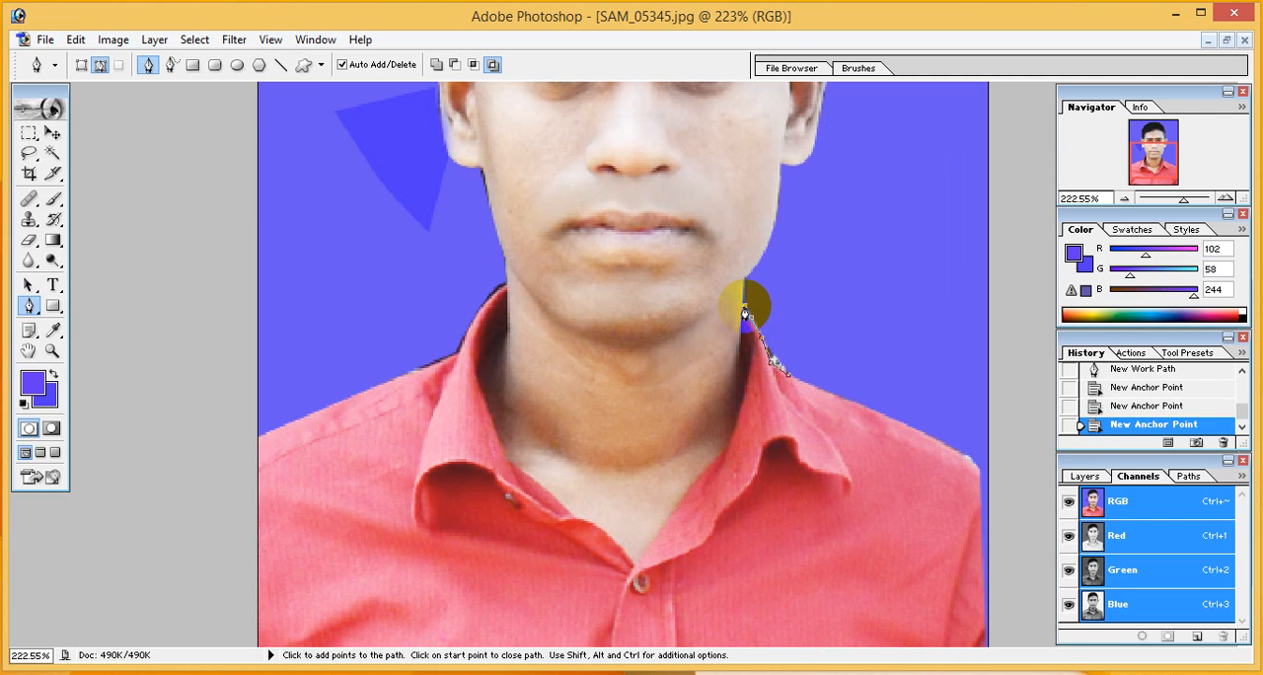
{"action": "left_click", "coordinate": [770, 281]}
{"action": "left_click", "coordinate": [858, 288]}
{"action": "left_click", "coordinate": [907, 328]}
{"action": "key", "text": "ctrl+Return"}
{"action": "key", "text": "ctrl+x"}
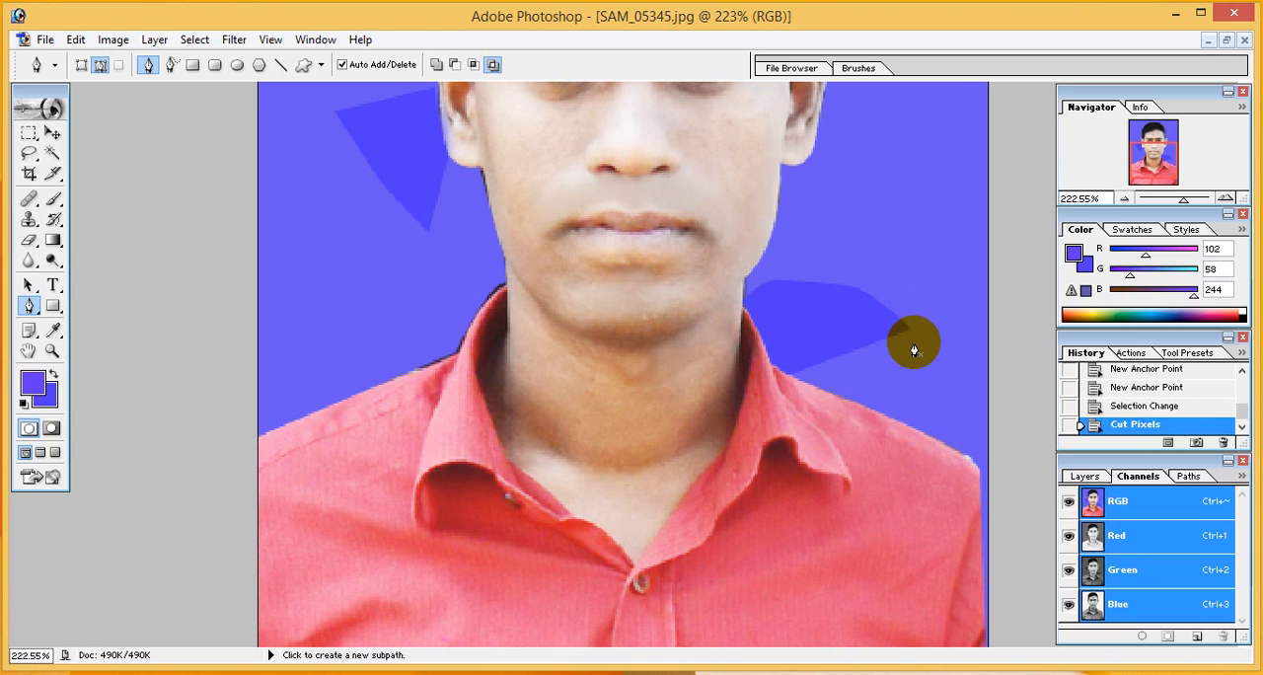
Outline the dark fringe along the image's left shoulder and collar with a Pen path, select it and cut it to the background colour
{"action": "left_click", "coordinate": [396, 377]}
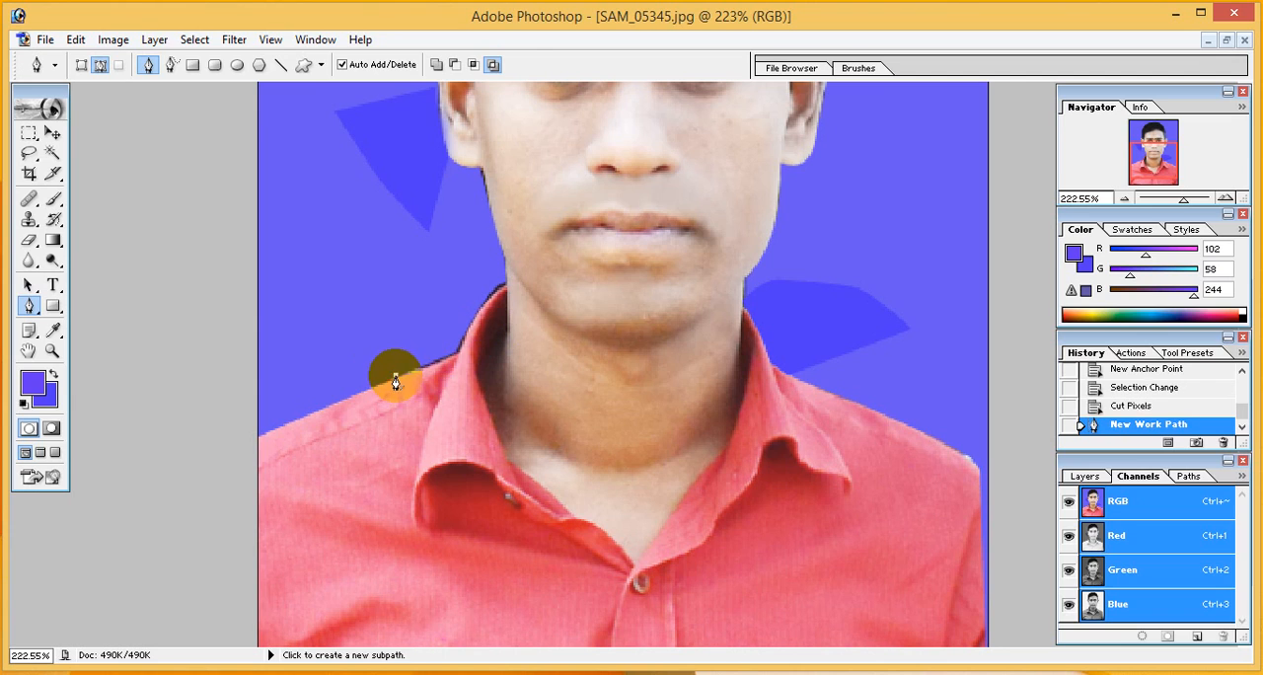
{"action": "left_click", "coordinate": [460, 356]}
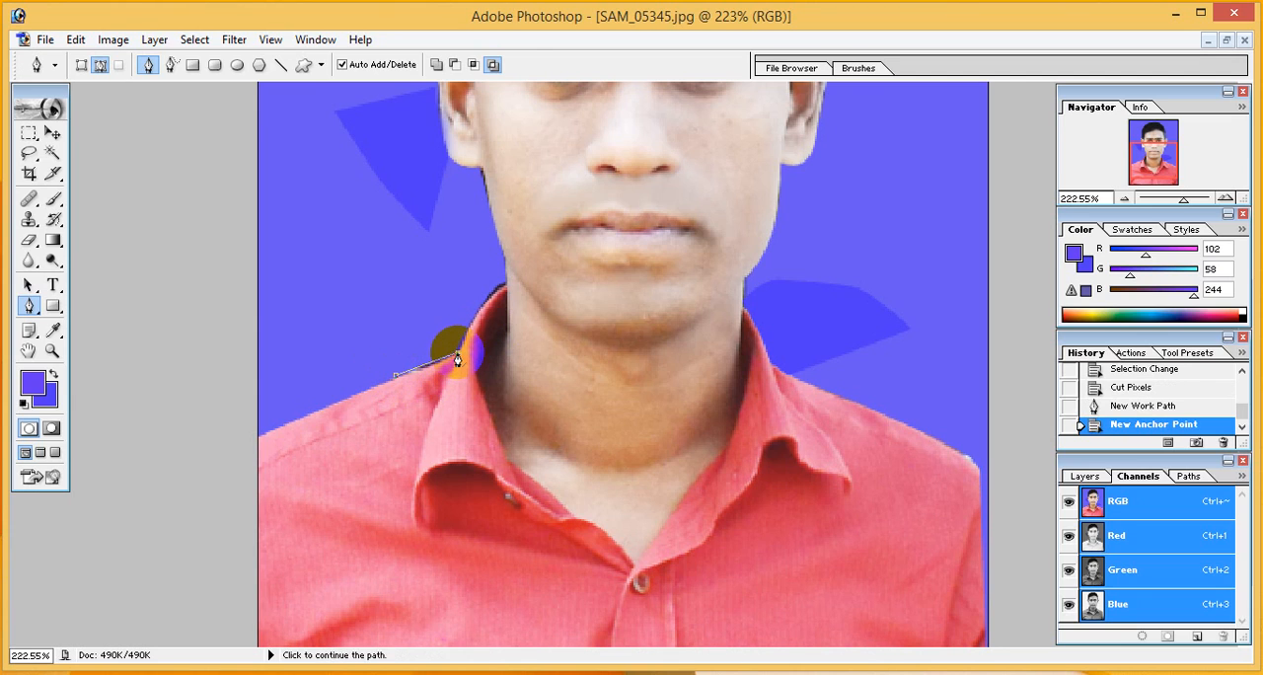
{"action": "key", "text": "ctrl+z"}
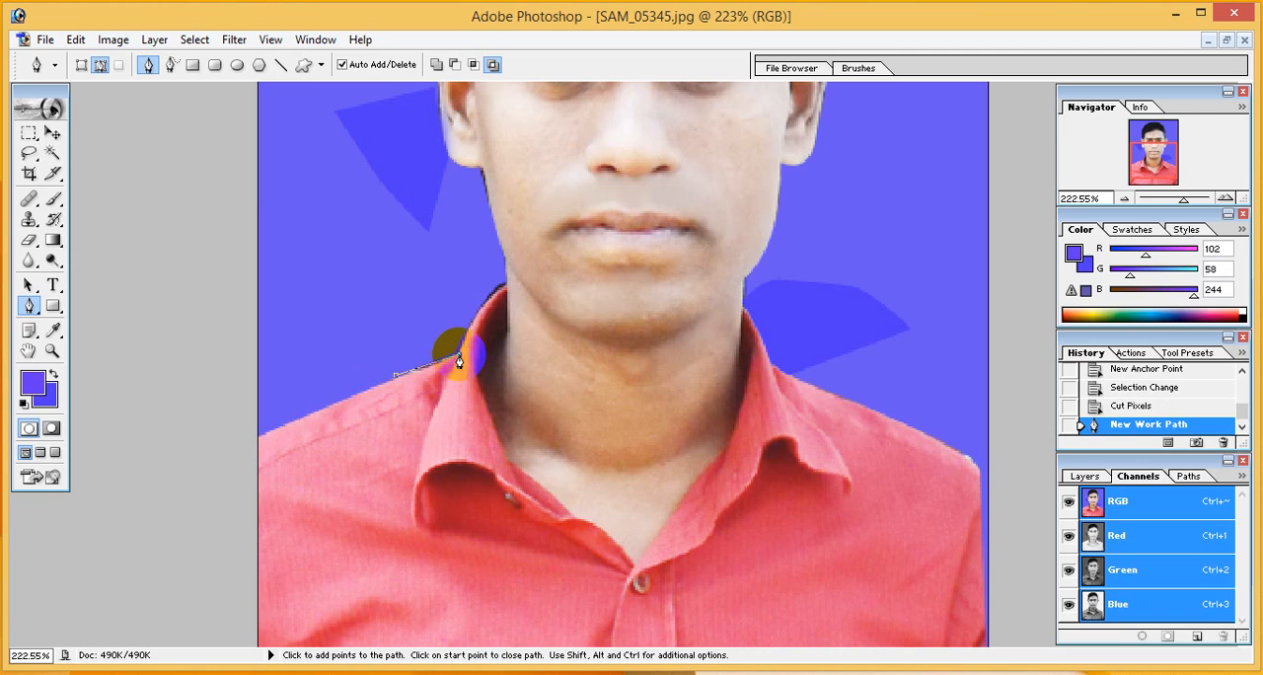
{"action": "left_click", "coordinate": [459, 357]}
{"action": "left_click", "coordinate": [466, 330]}
{"action": "left_click", "coordinate": [485, 307]}
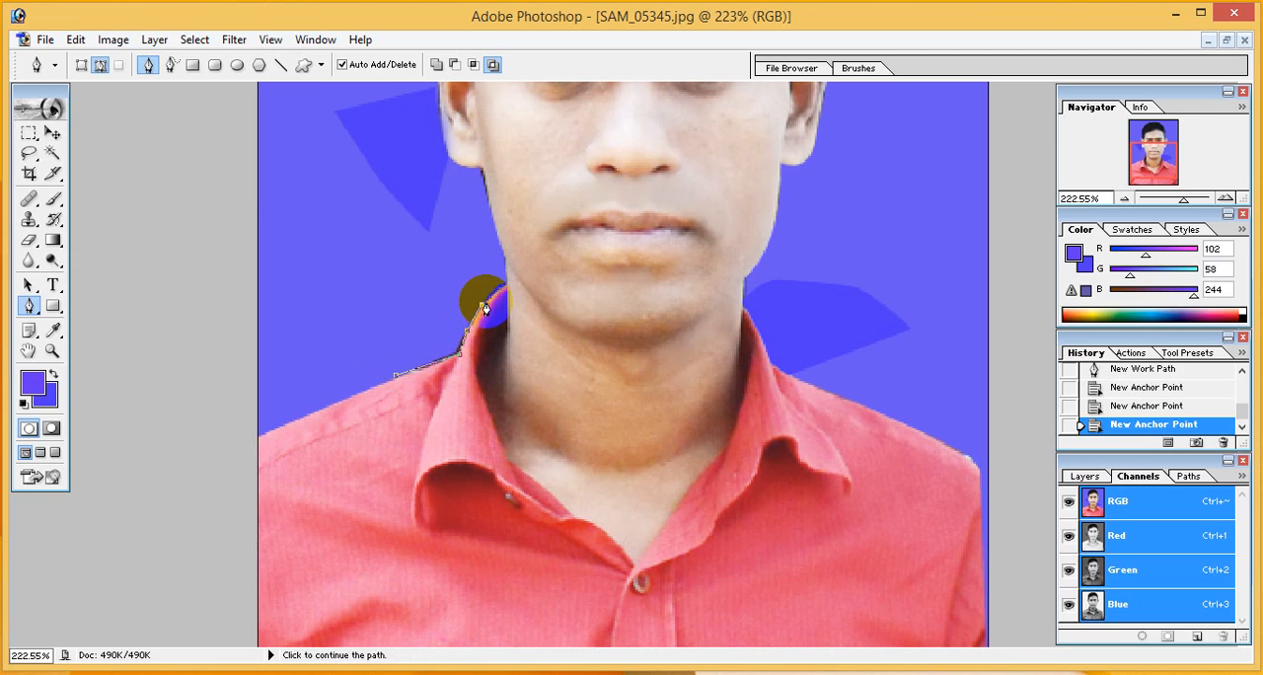
{"action": "left_click_drag", "start_coordinate": [490, 256], "coordinate": [414, 270]}
{"action": "key", "text": "ctrl+Return"}
{"action": "key", "text": "ctrl+x"}
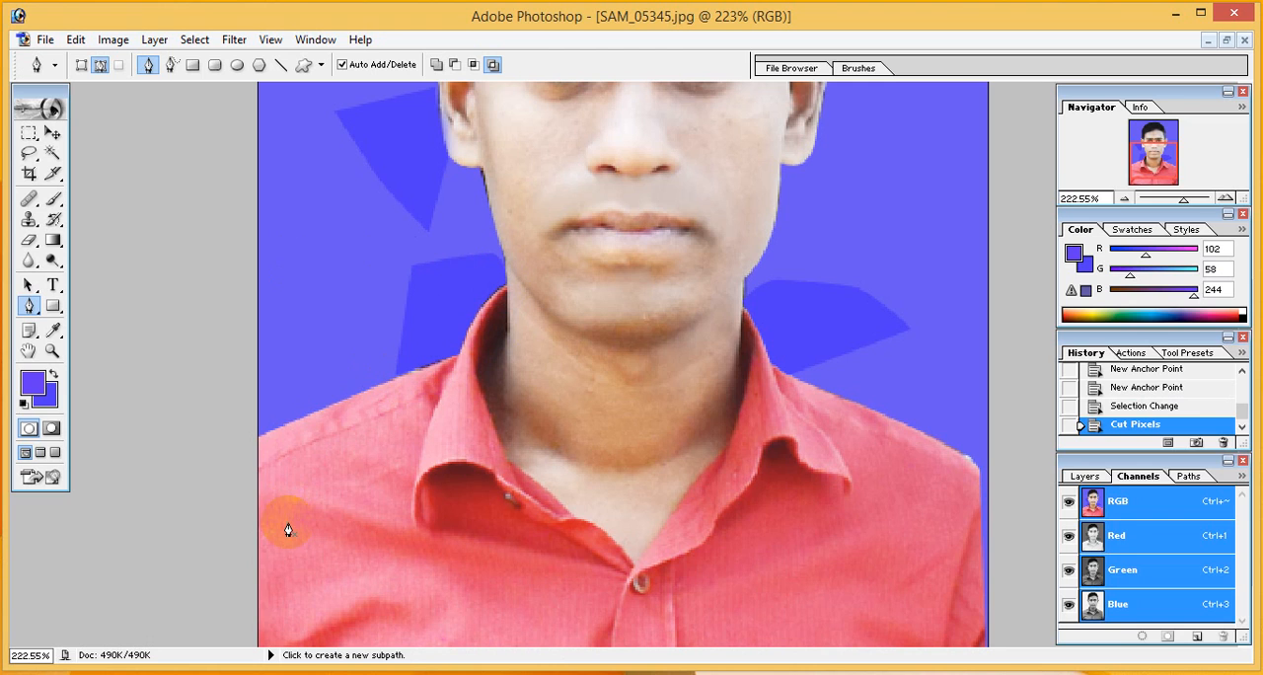
Retouch the neck skin above the open shirt collar with the Clone Stamp at 35% opacity and 55% flow
{"action": "scroll", "coordinate": [744, 460], "scroll_direction": "up", "scroll_amount": 4}
{"action": "scroll", "coordinate": [700, 442], "scroll_direction": "down", "scroll_amount": 2}
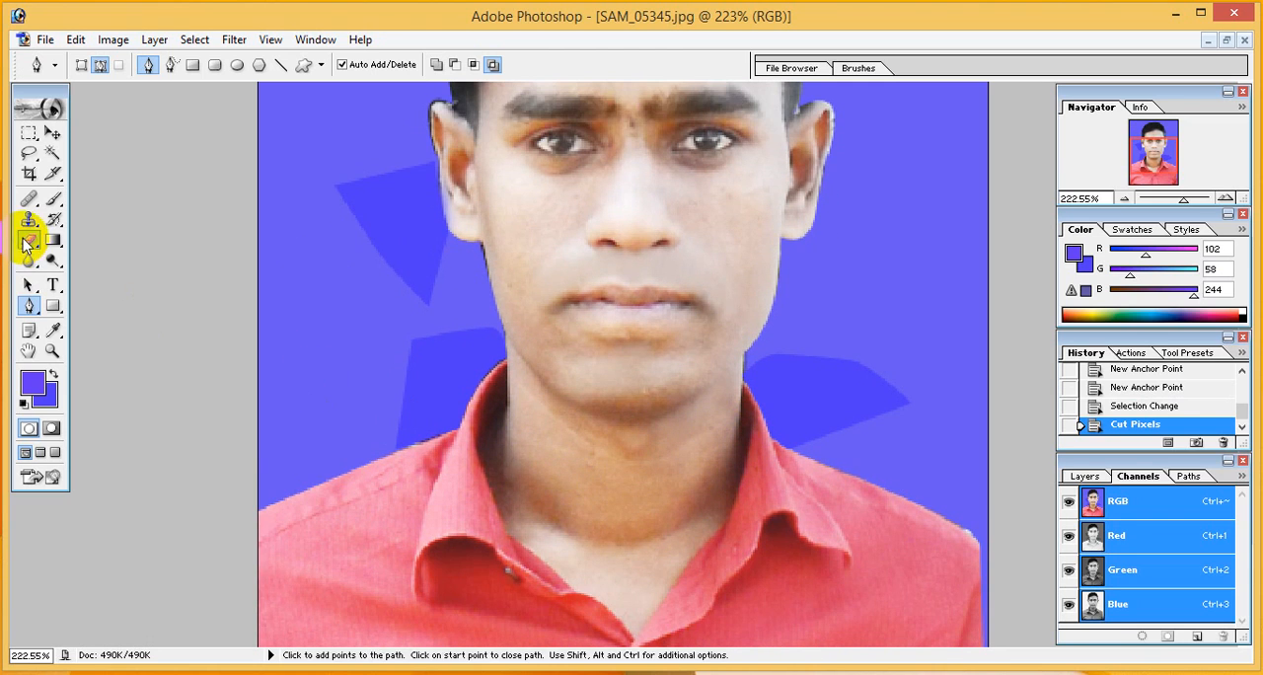
{"action": "right_click", "coordinate": [28, 224]}
{"action": "left_click", "coordinate": [61, 219]}
{"action": "left_click", "coordinate": [653, 550]}
{"action": "left_click", "coordinate": [626, 531]}
{"action": "left_click", "coordinate": [609, 516]}
{"action": "left_click", "coordinate": [591, 500]}
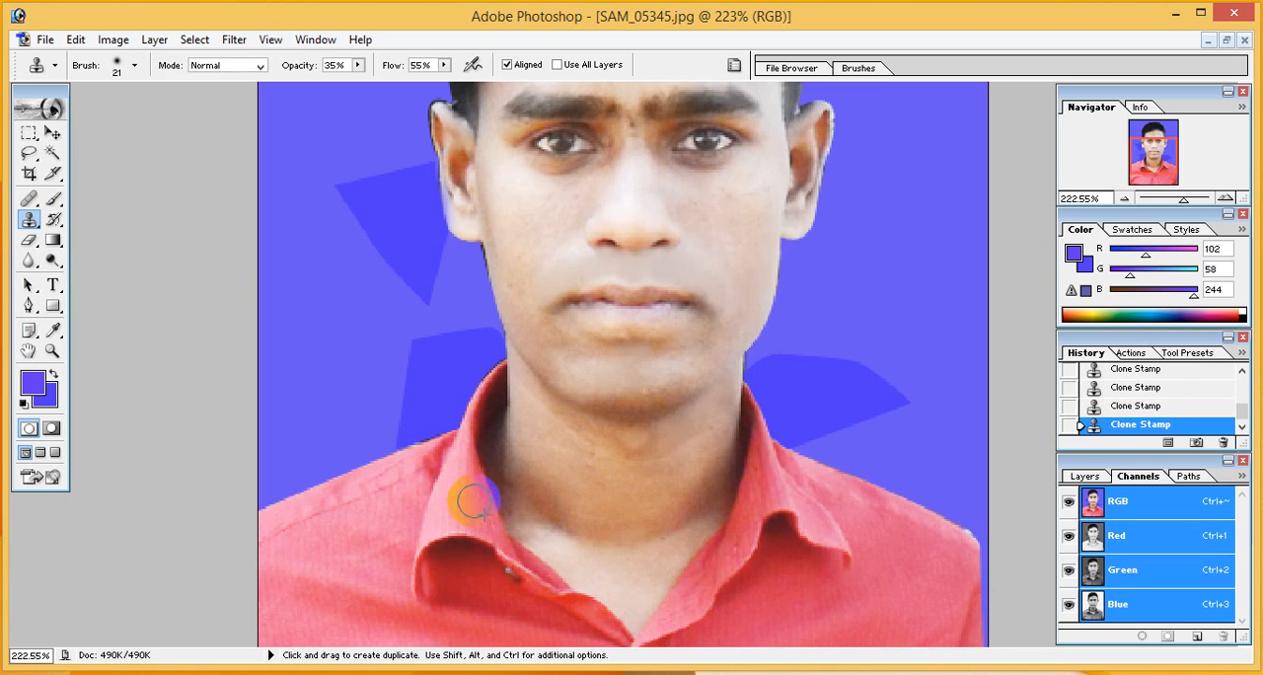
Review the retouched portrait up to the hair and check the Crop tool's width and height settings
{"action": "scroll", "coordinate": [643, 456], "scroll_direction": "up", "scroll_amount": 2}
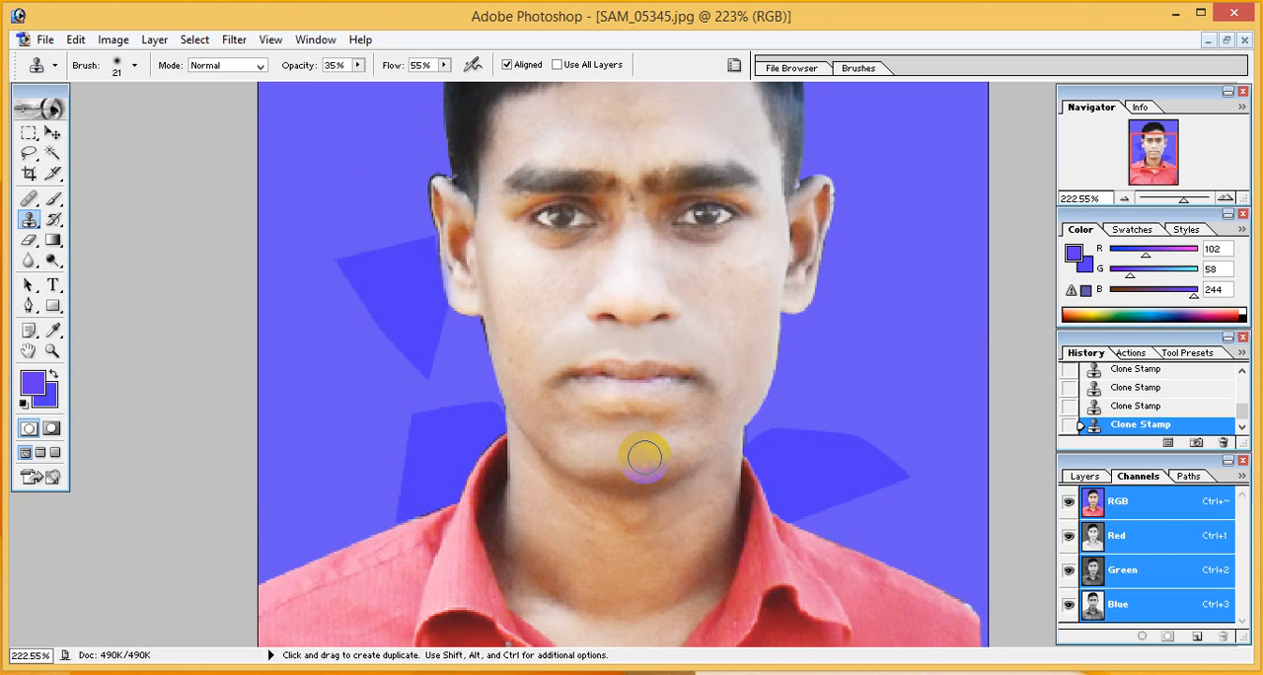
{"action": "scroll", "coordinate": [643, 456], "scroll_direction": "up", "scroll_amount": 3}
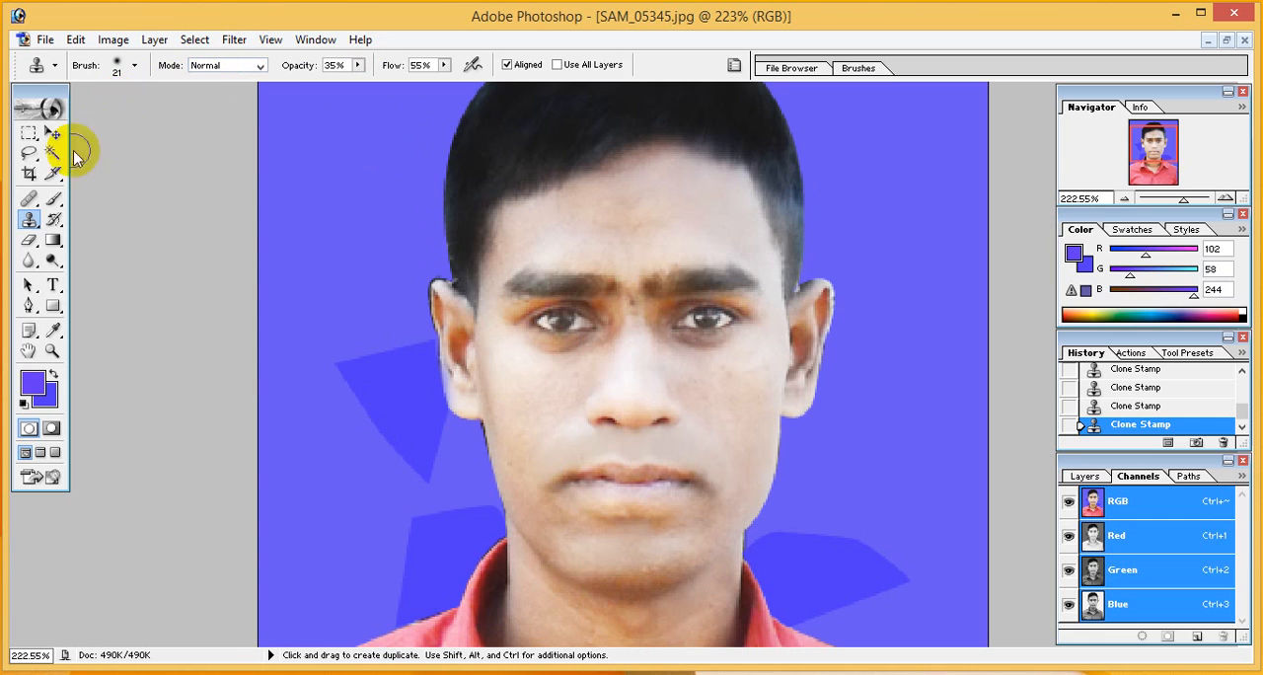
{"action": "left_click", "coordinate": [30, 174]}
{"action": "double_click", "coordinate": [125, 65]}
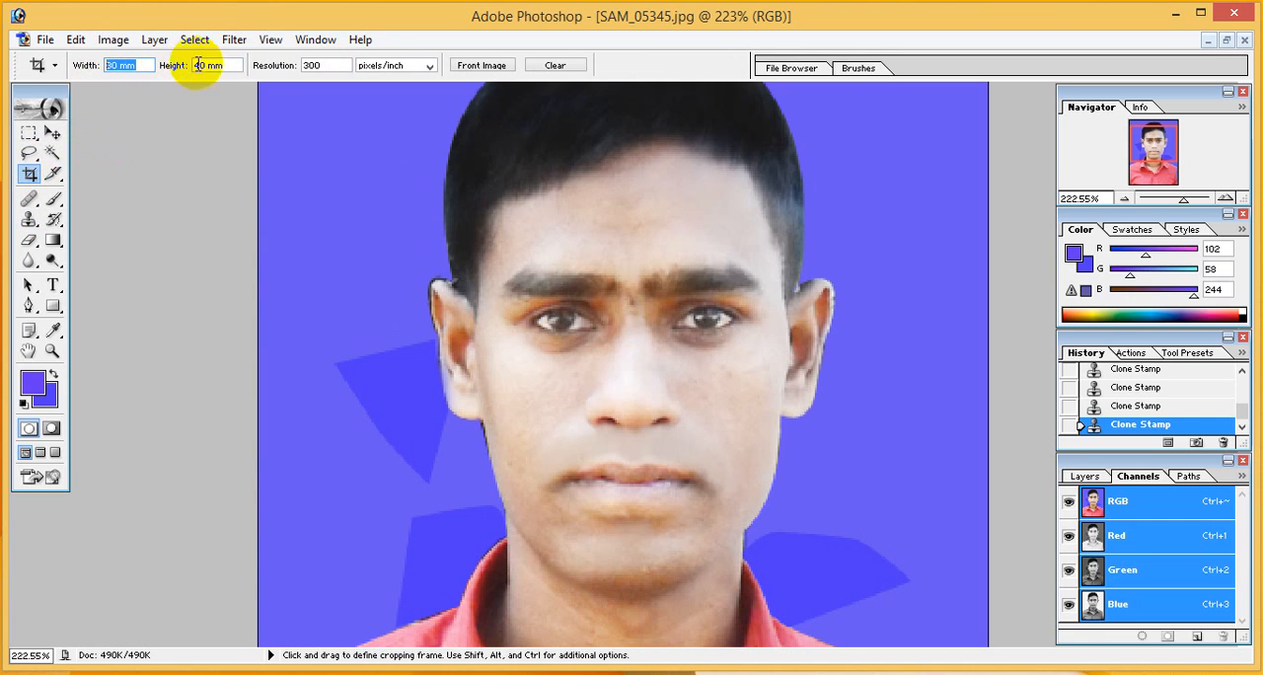
{"action": "double_click", "coordinate": [237, 64]}
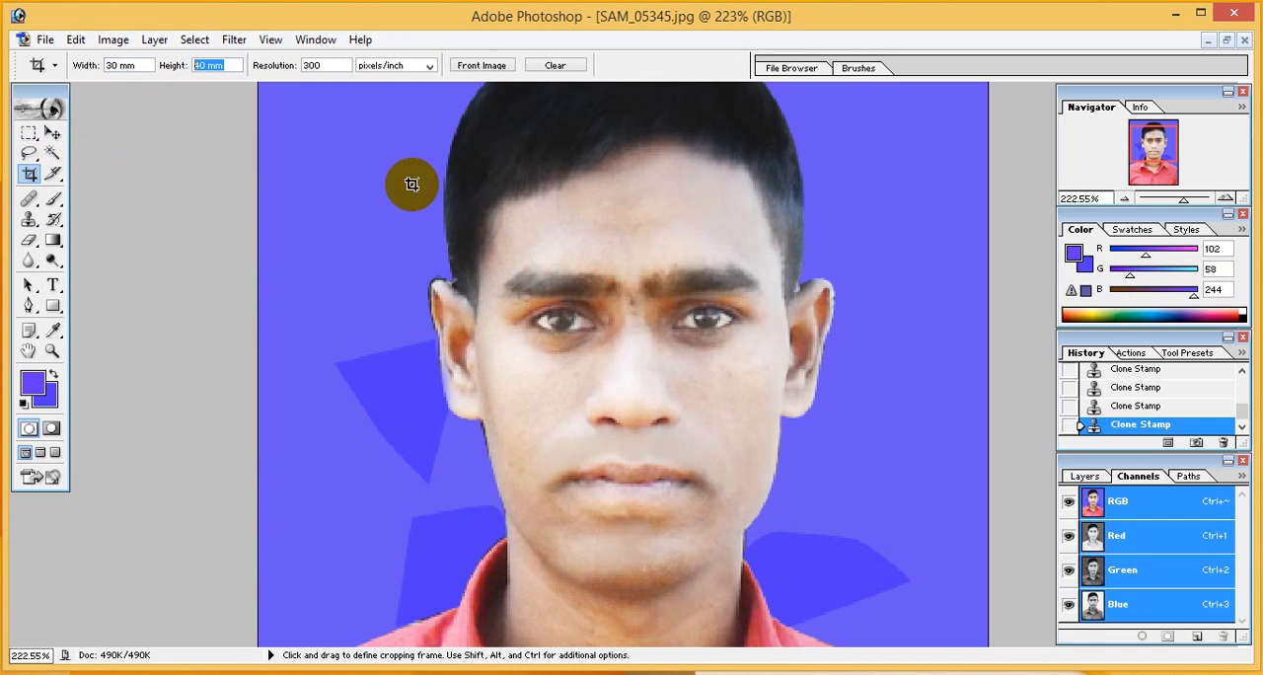
Save the portrait to the Desktop as SAM_05345.jpg in JPEG format with Maximum quality 11 and the Baseline ("Standard") option
{"action": "left_click", "coordinate": [46, 42]}
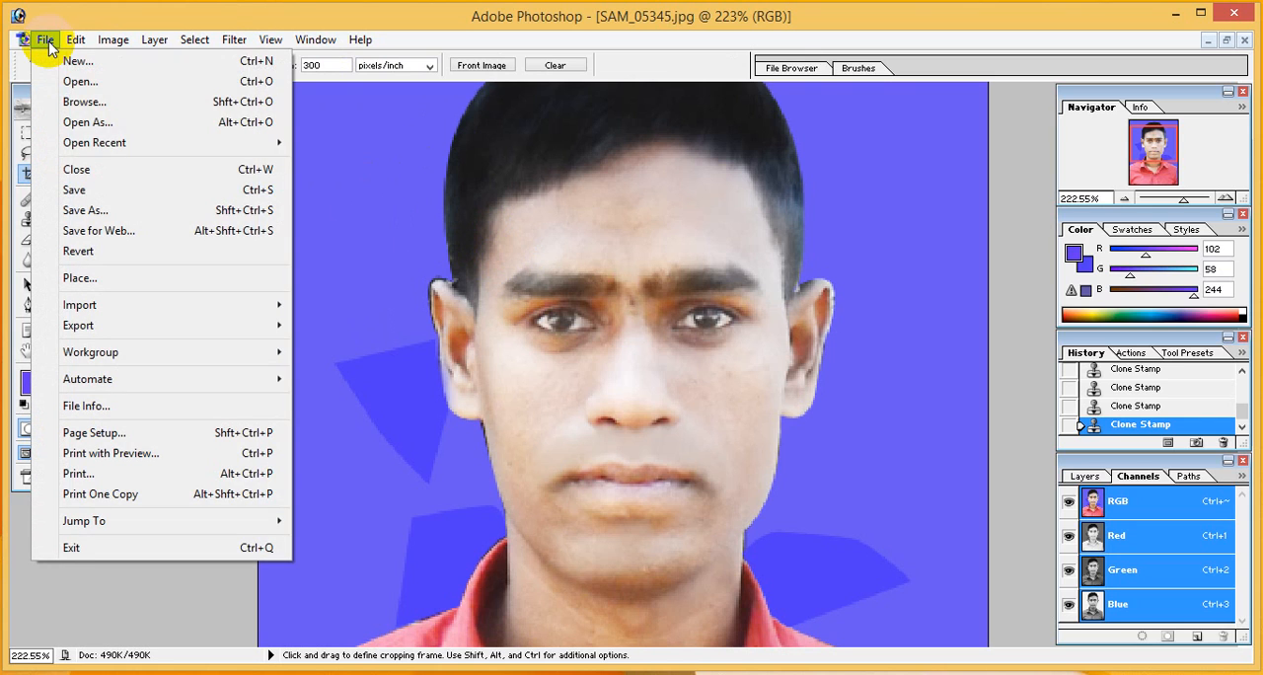
{"action": "left_click", "coordinate": [87, 210]}
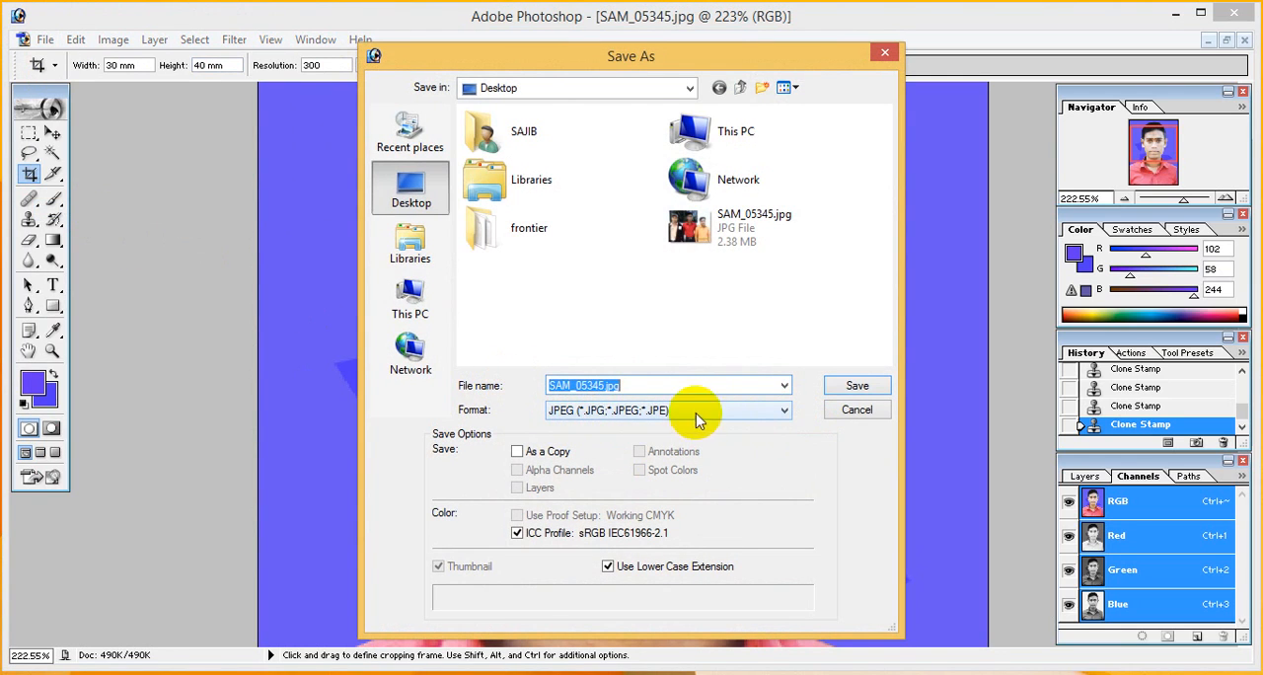
{"action": "left_click", "coordinate": [780, 410]}
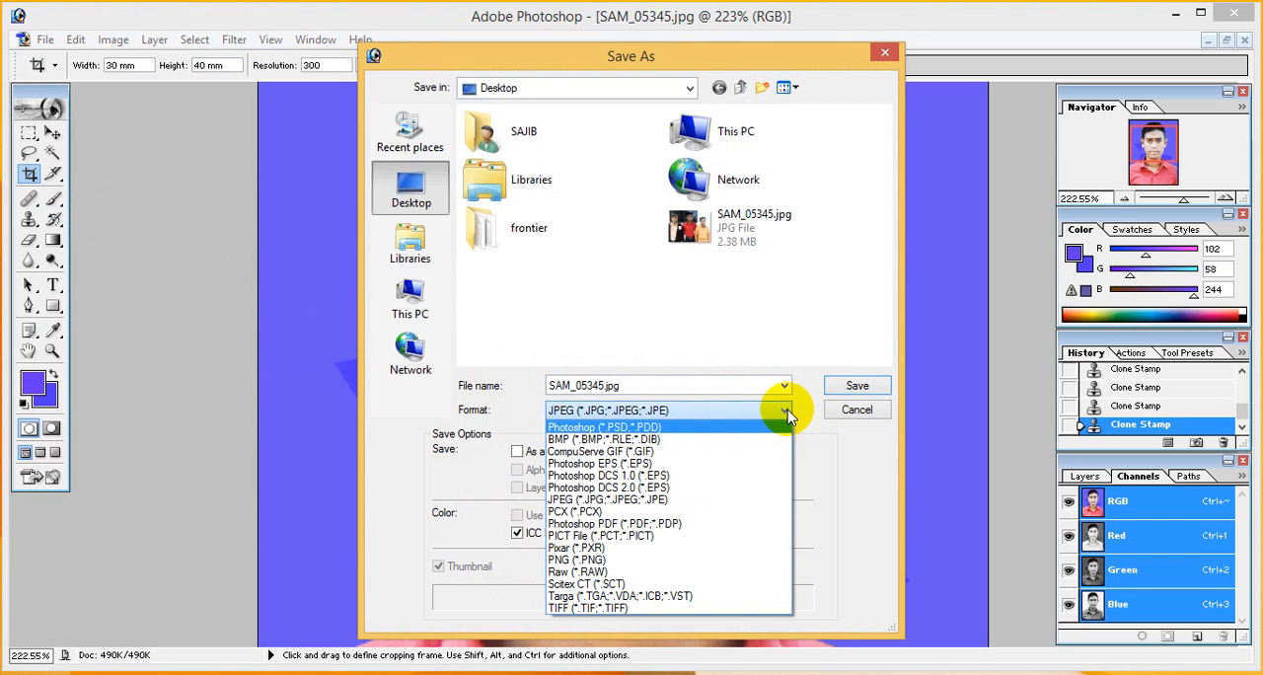
{"action": "left_click", "coordinate": [595, 504]}
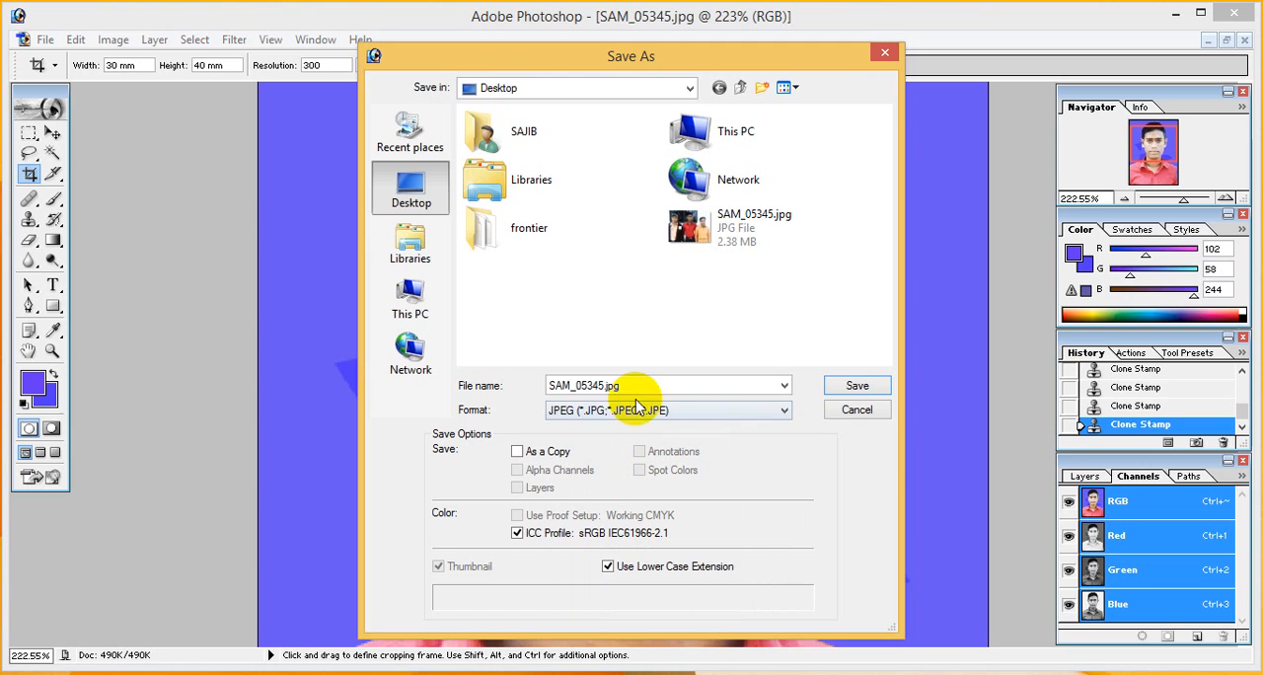
{"action": "left_click", "coordinate": [858, 390]}
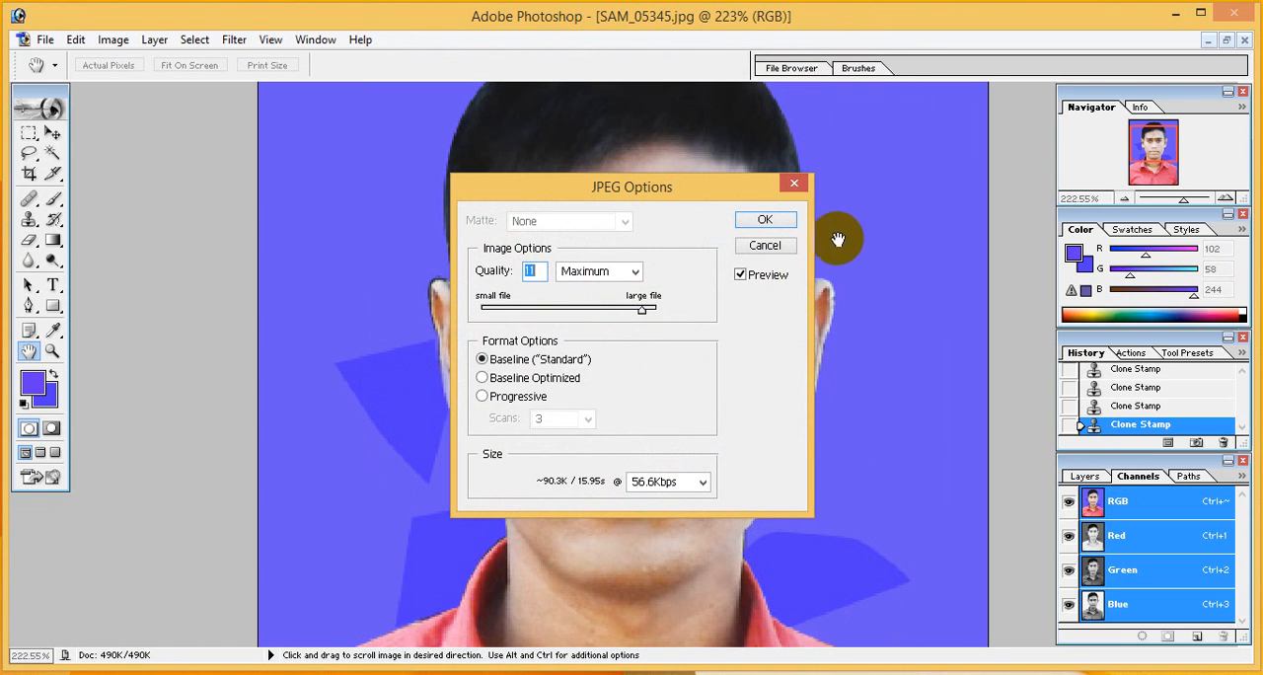
{"action": "left_click", "coordinate": [777, 221]}
{"action": "key", "text": "c"}
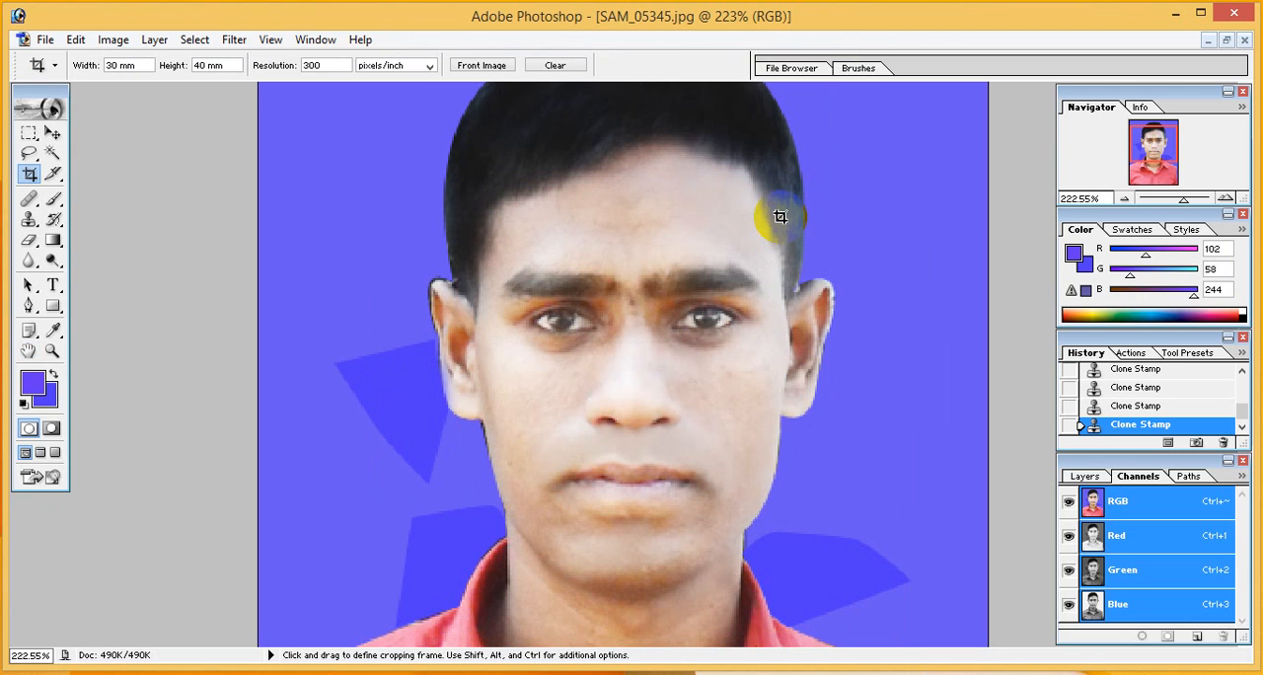